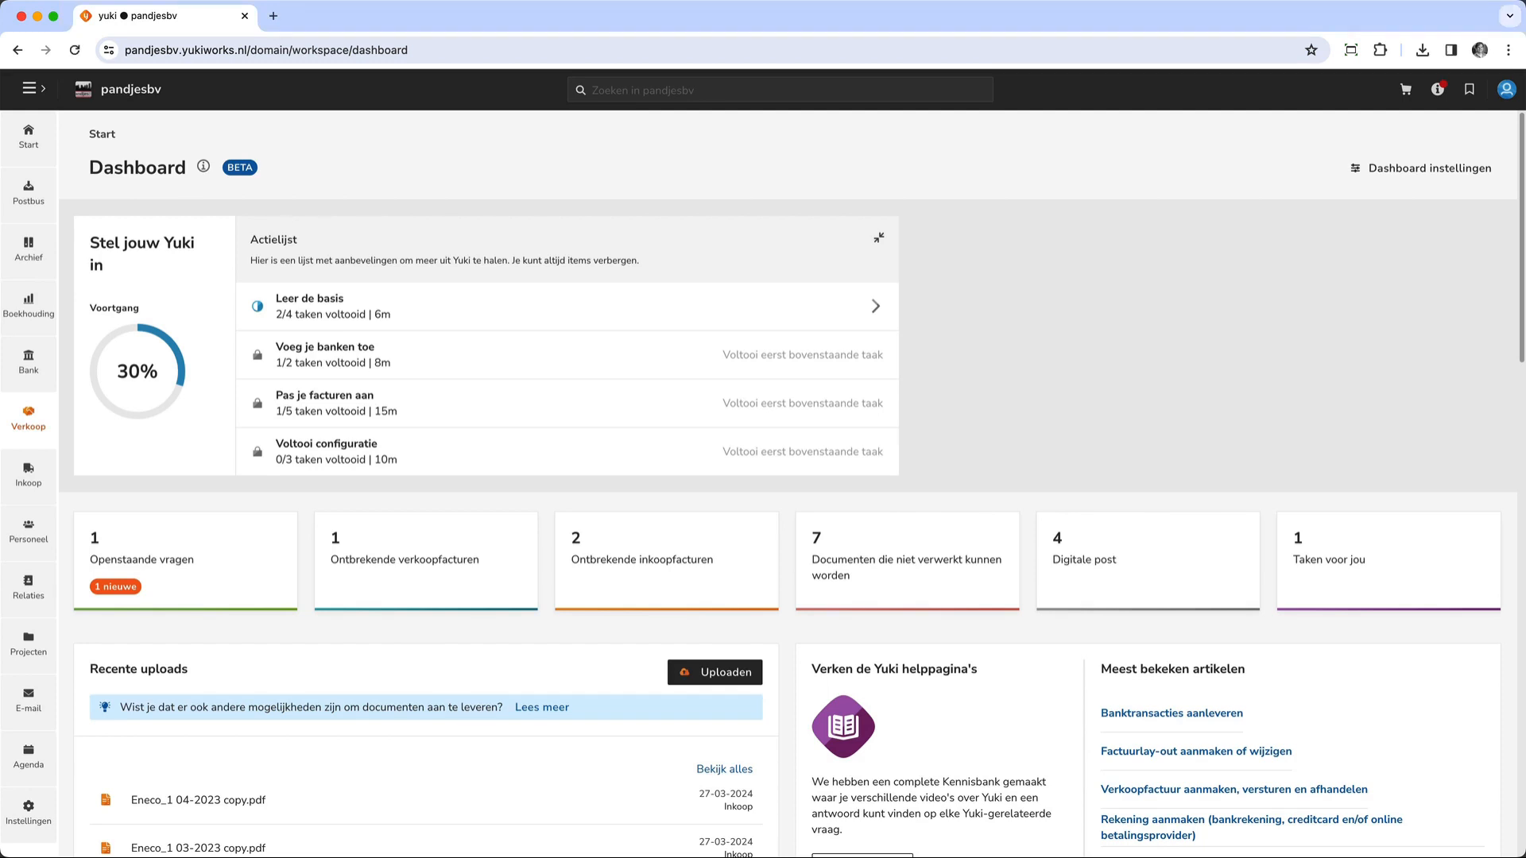
- Open the sales settings and choose Pandjes BV Layout as the default layout for contracts
{"action": "left_click", "coordinate": [29, 811]}
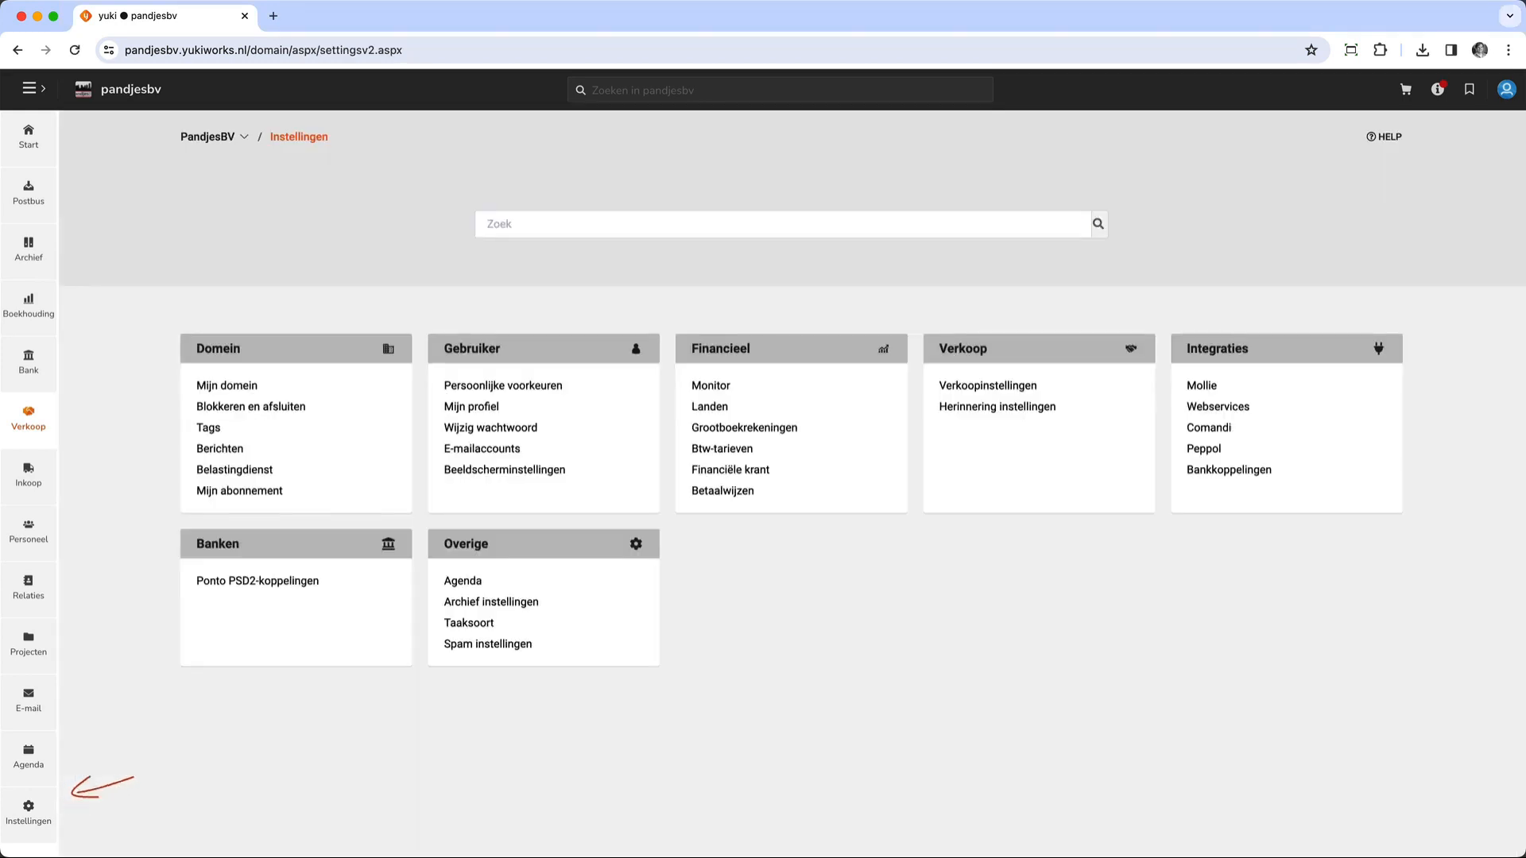
{"action": "left_click", "coordinate": [986, 386]}
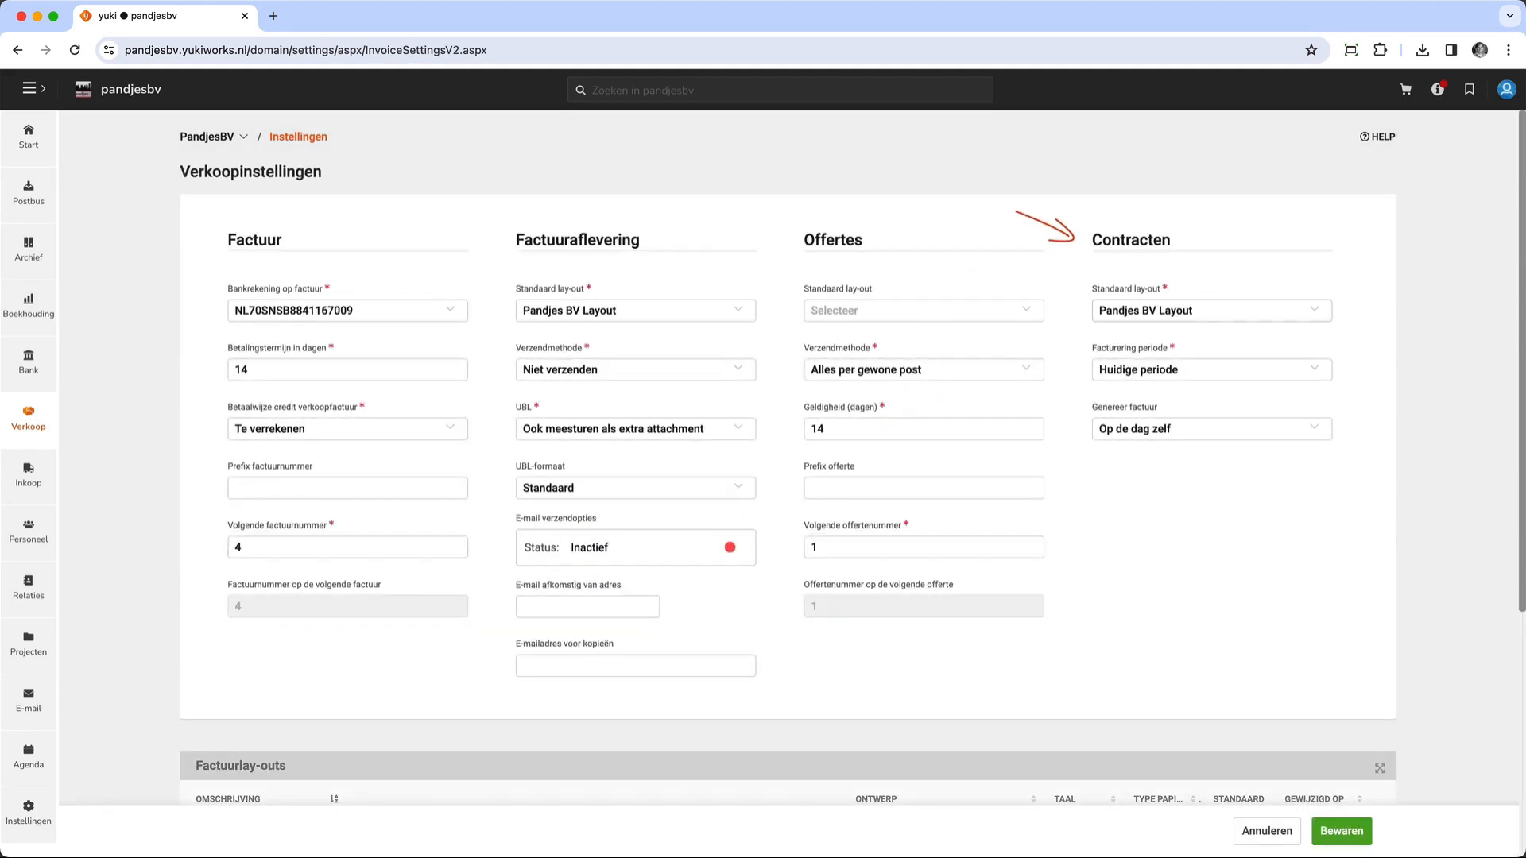
{"action": "left_click", "coordinate": [1211, 311]}
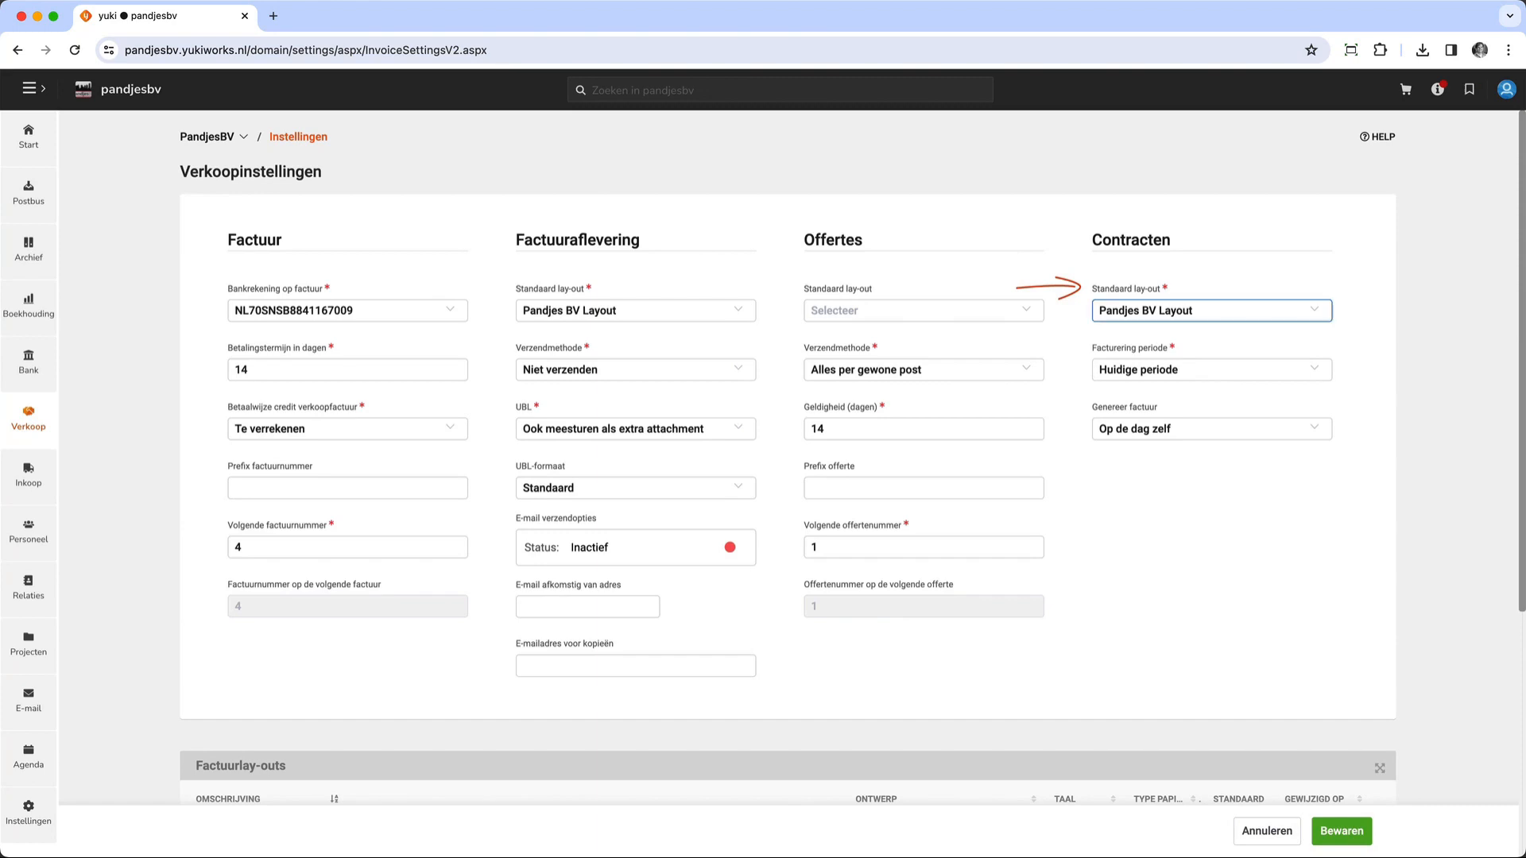
{"action": "left_click", "coordinate": [1211, 311]}
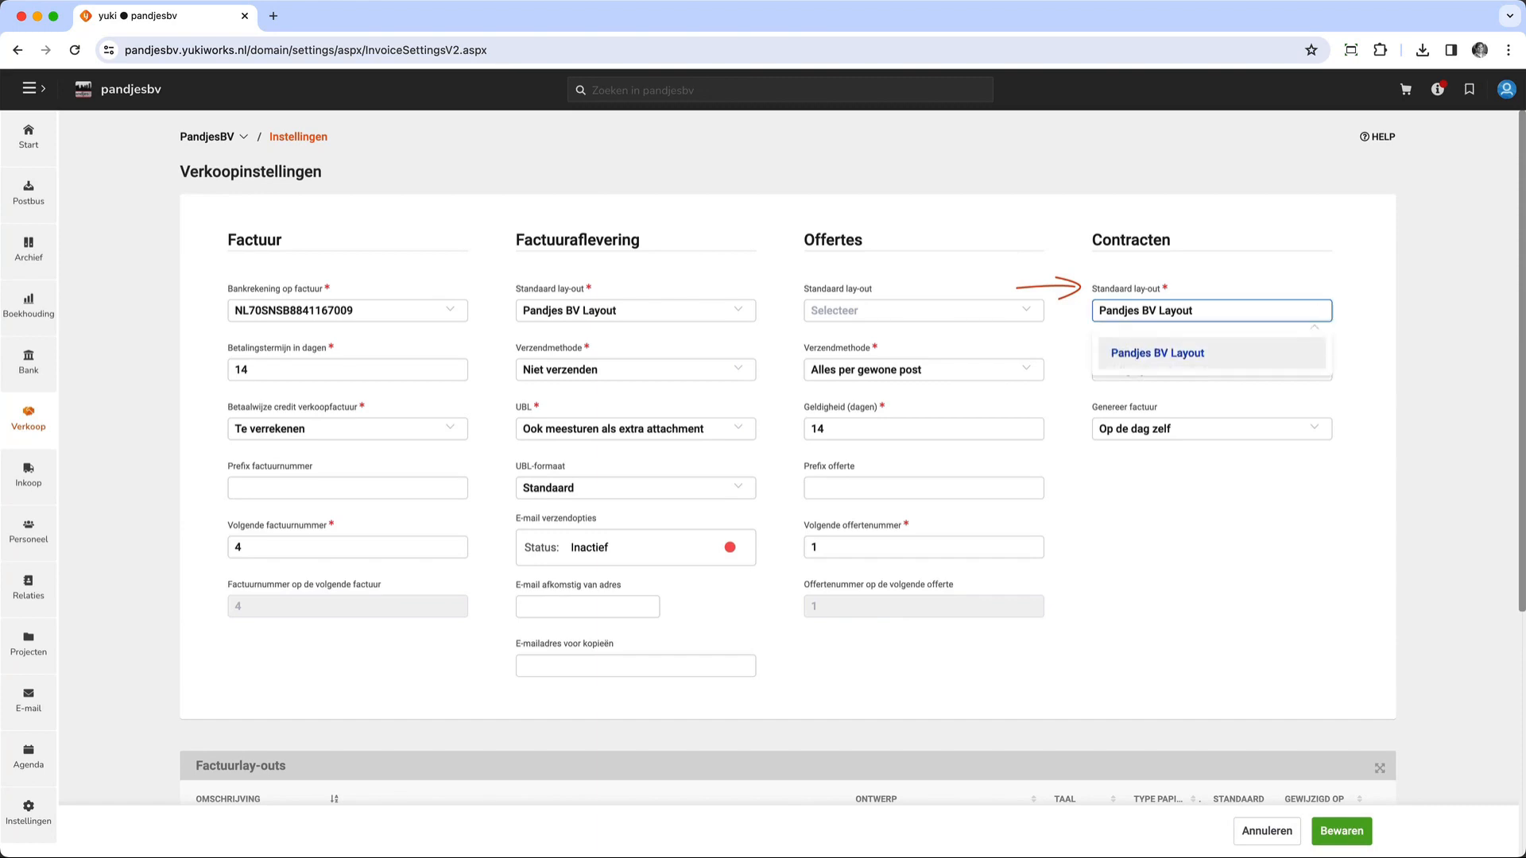
{"action": "left_click", "coordinate": [1158, 353]}
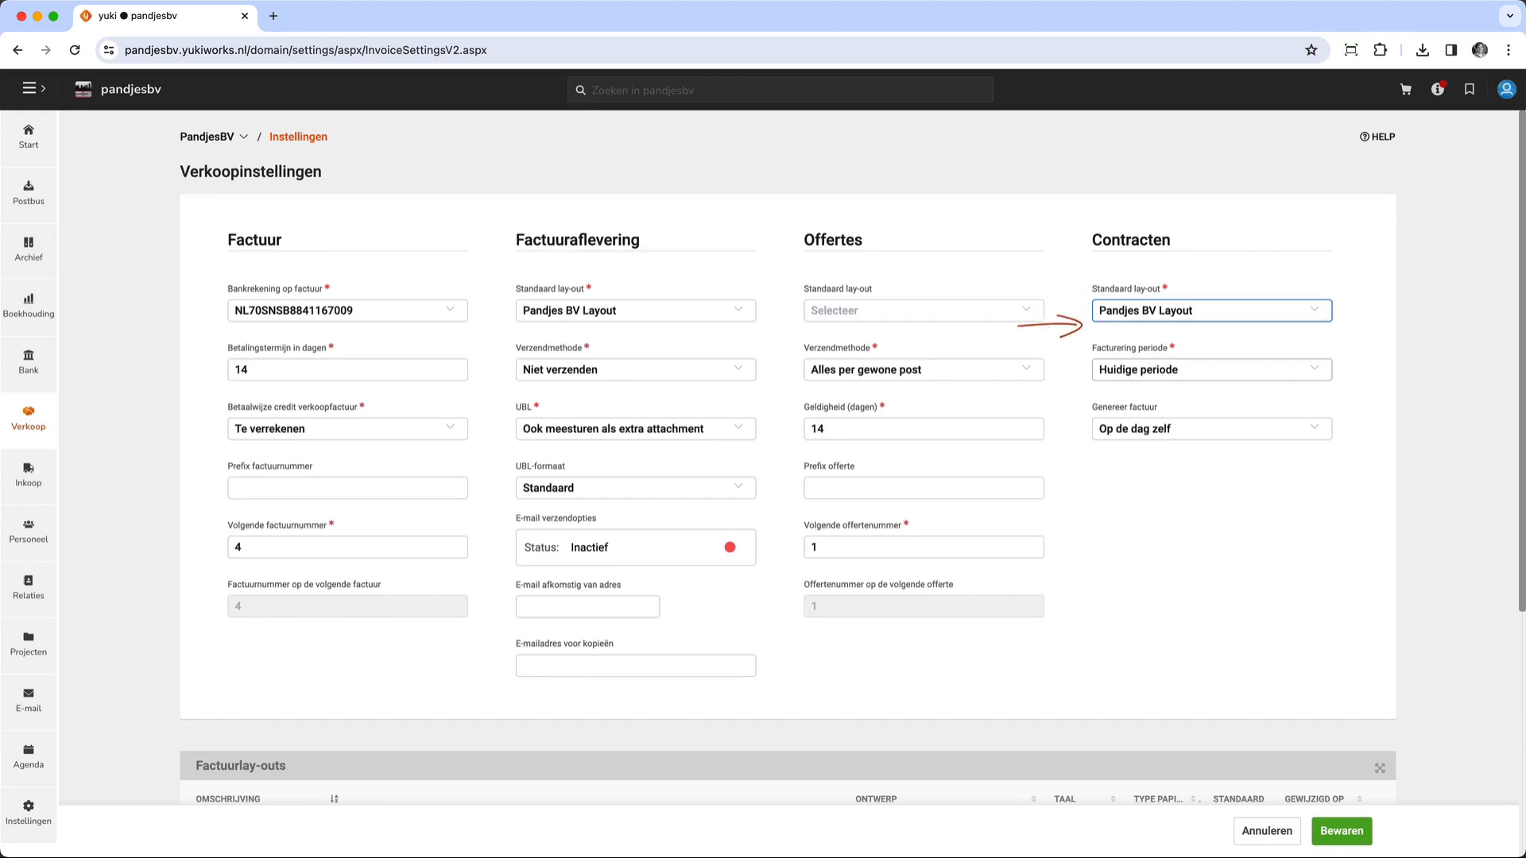
- Check the contracts' billing period options, set invoice generation to Op de dag zelf, and save the sales settings
{"action": "left_click", "coordinate": [1307, 376]}
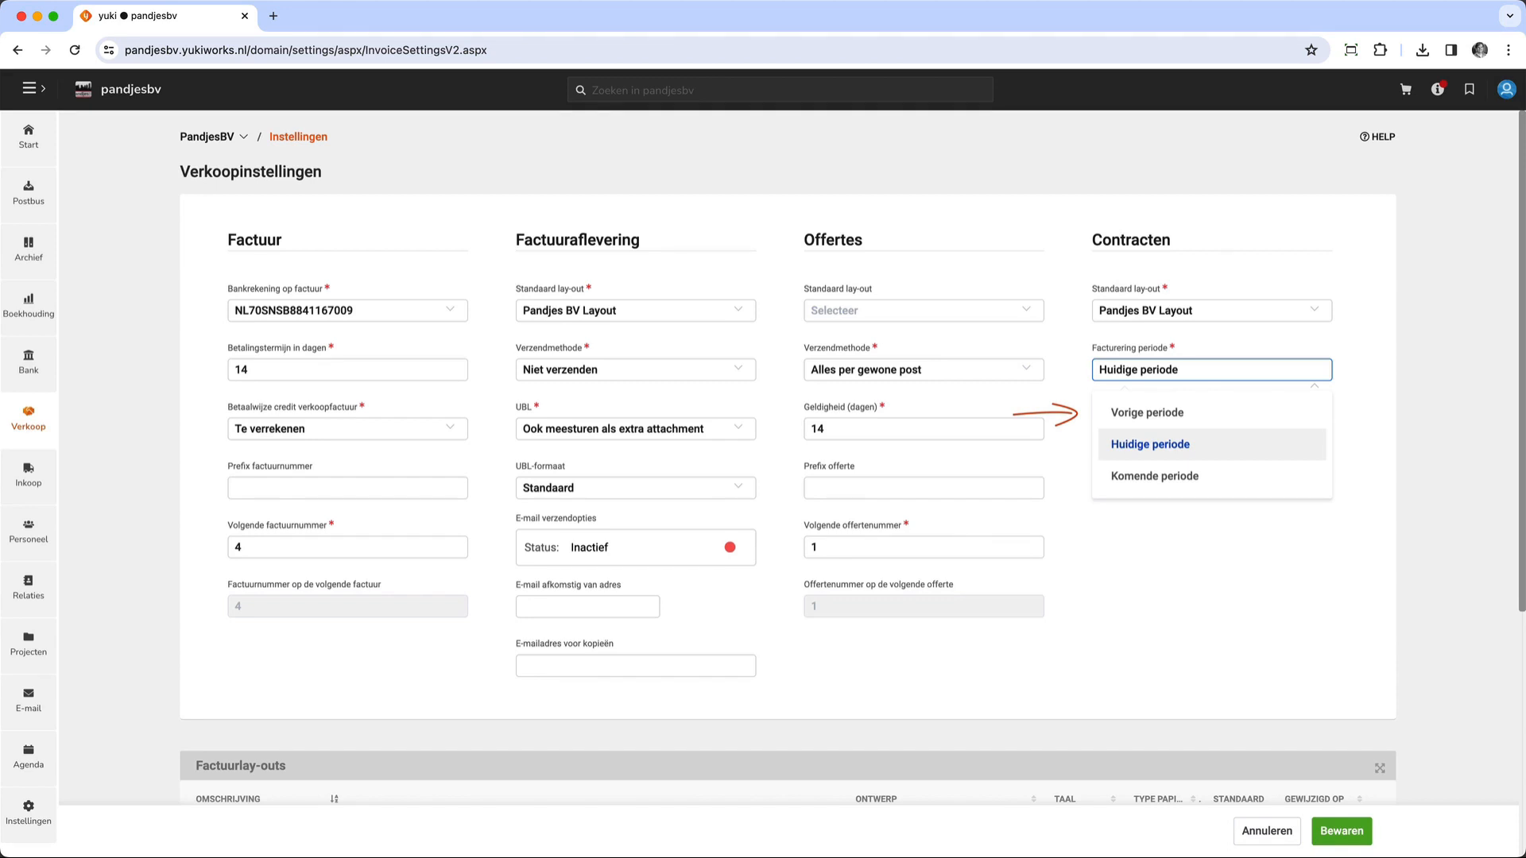
{"action": "key", "text": "Escape"}
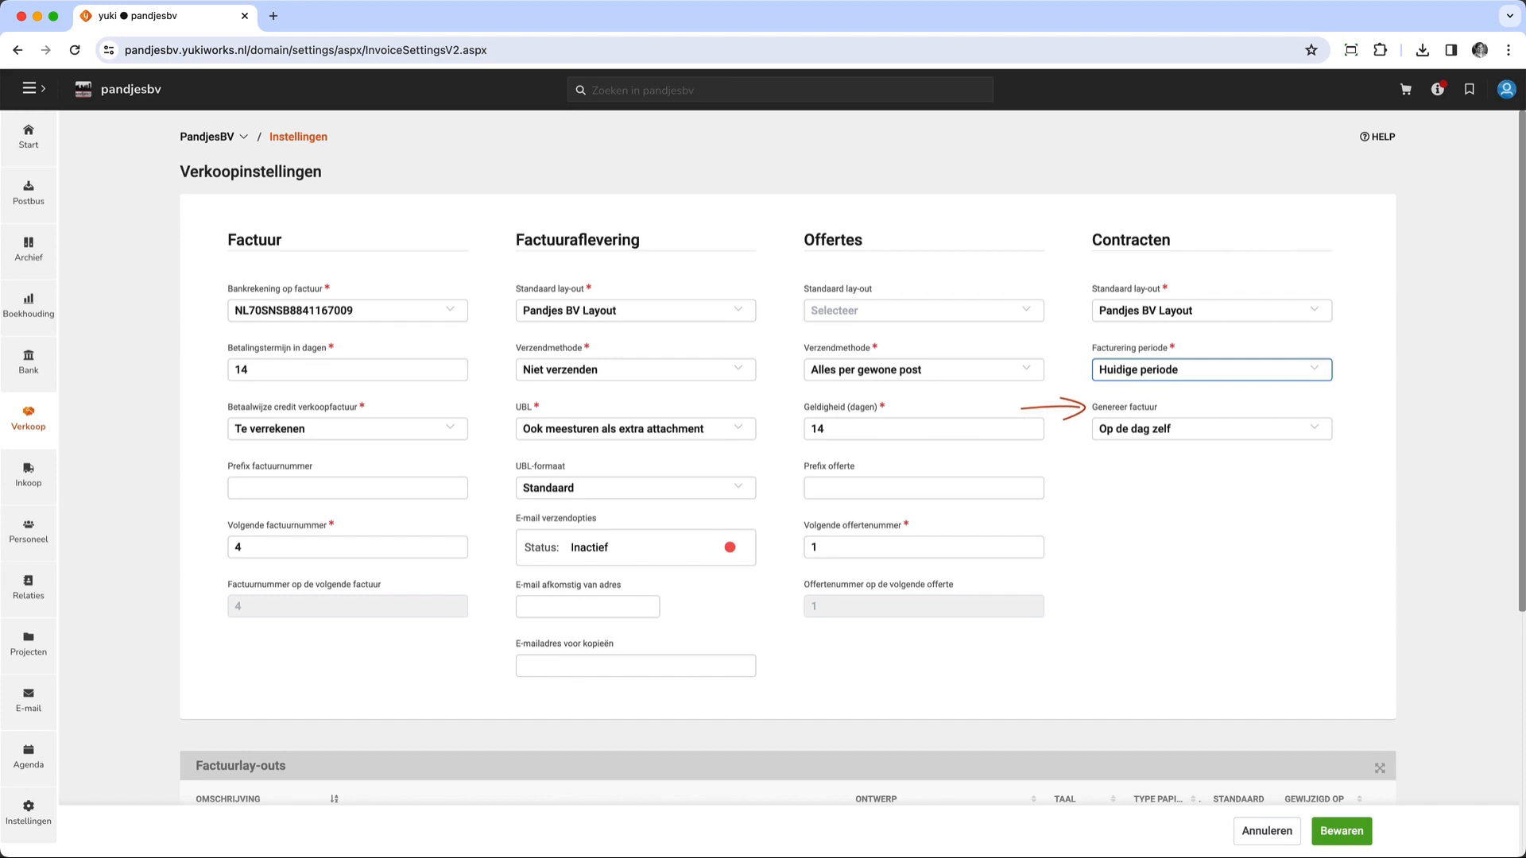
{"action": "left_click", "coordinate": [1211, 429]}
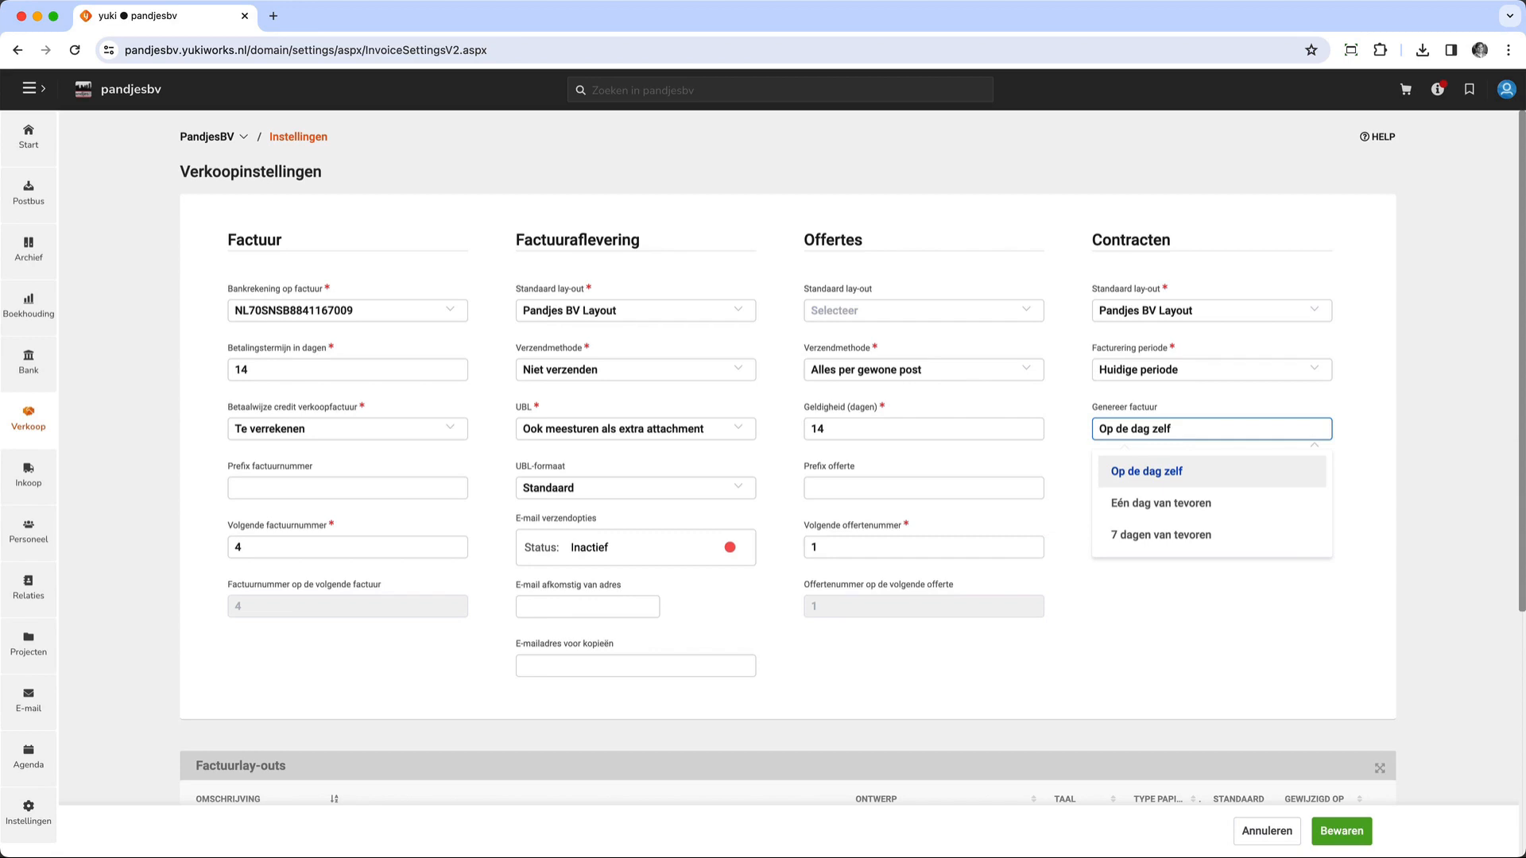
{"action": "left_click", "coordinate": [1146, 471]}
{"action": "left_click", "coordinate": [1341, 832]}
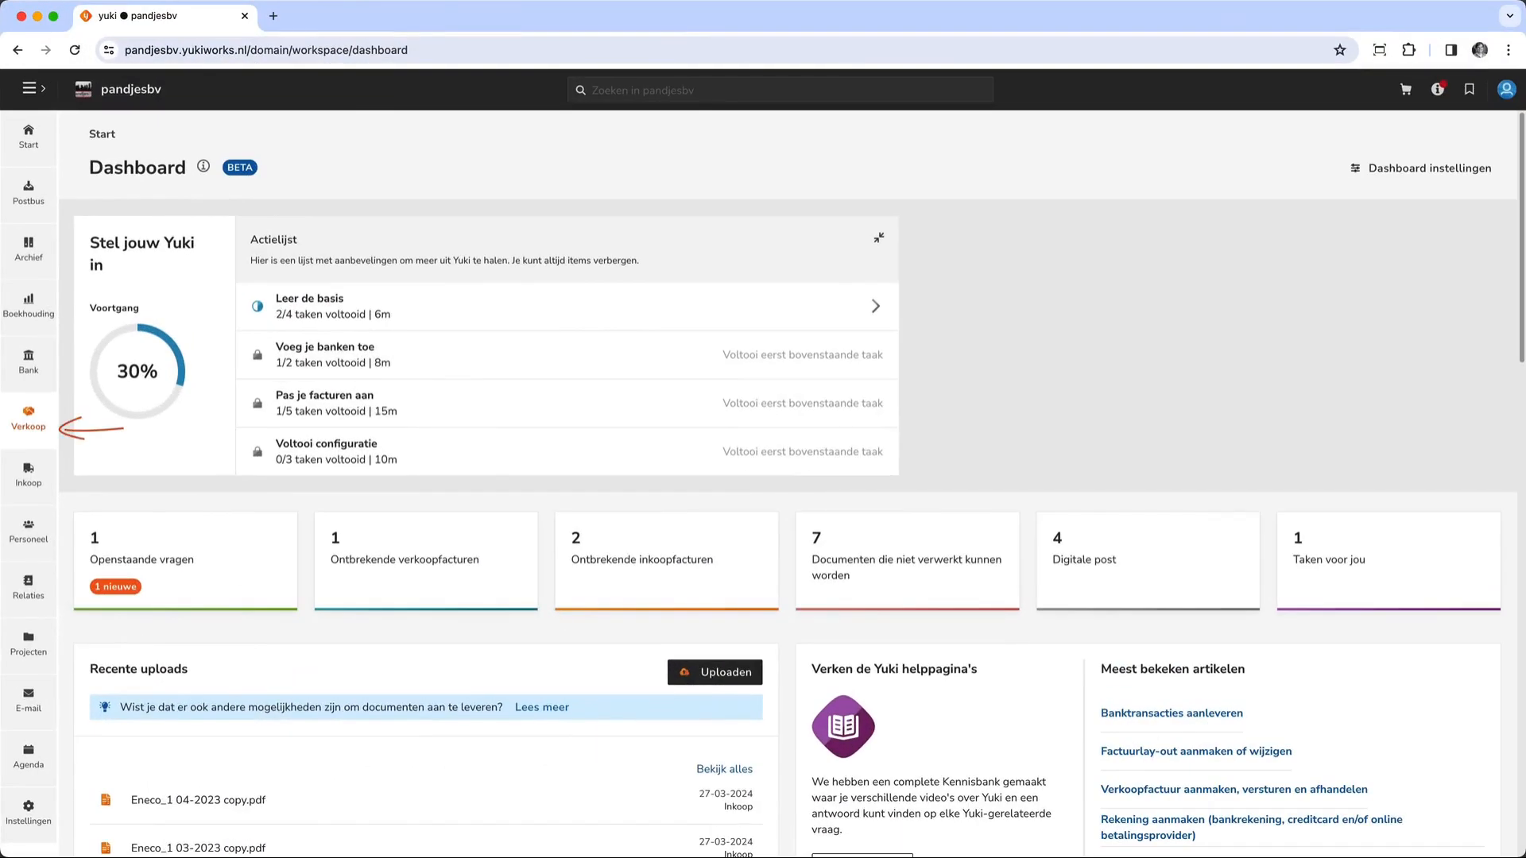
- Open the sales contracts overview and examine its contract status filters and administration choices
{"action": "left_click", "coordinate": [28, 417]}
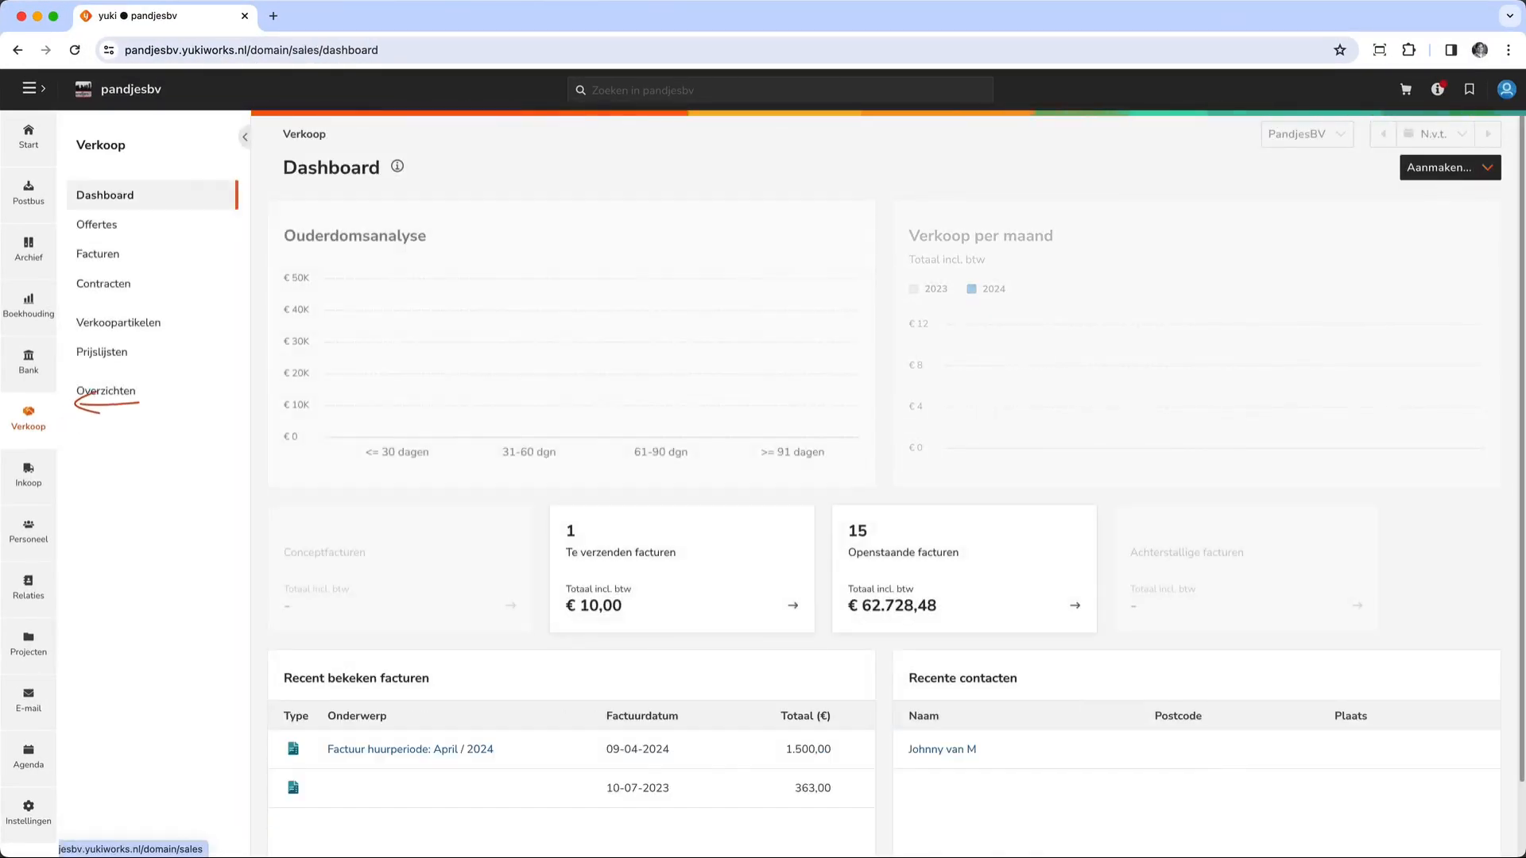
{"action": "left_click", "coordinate": [103, 284]}
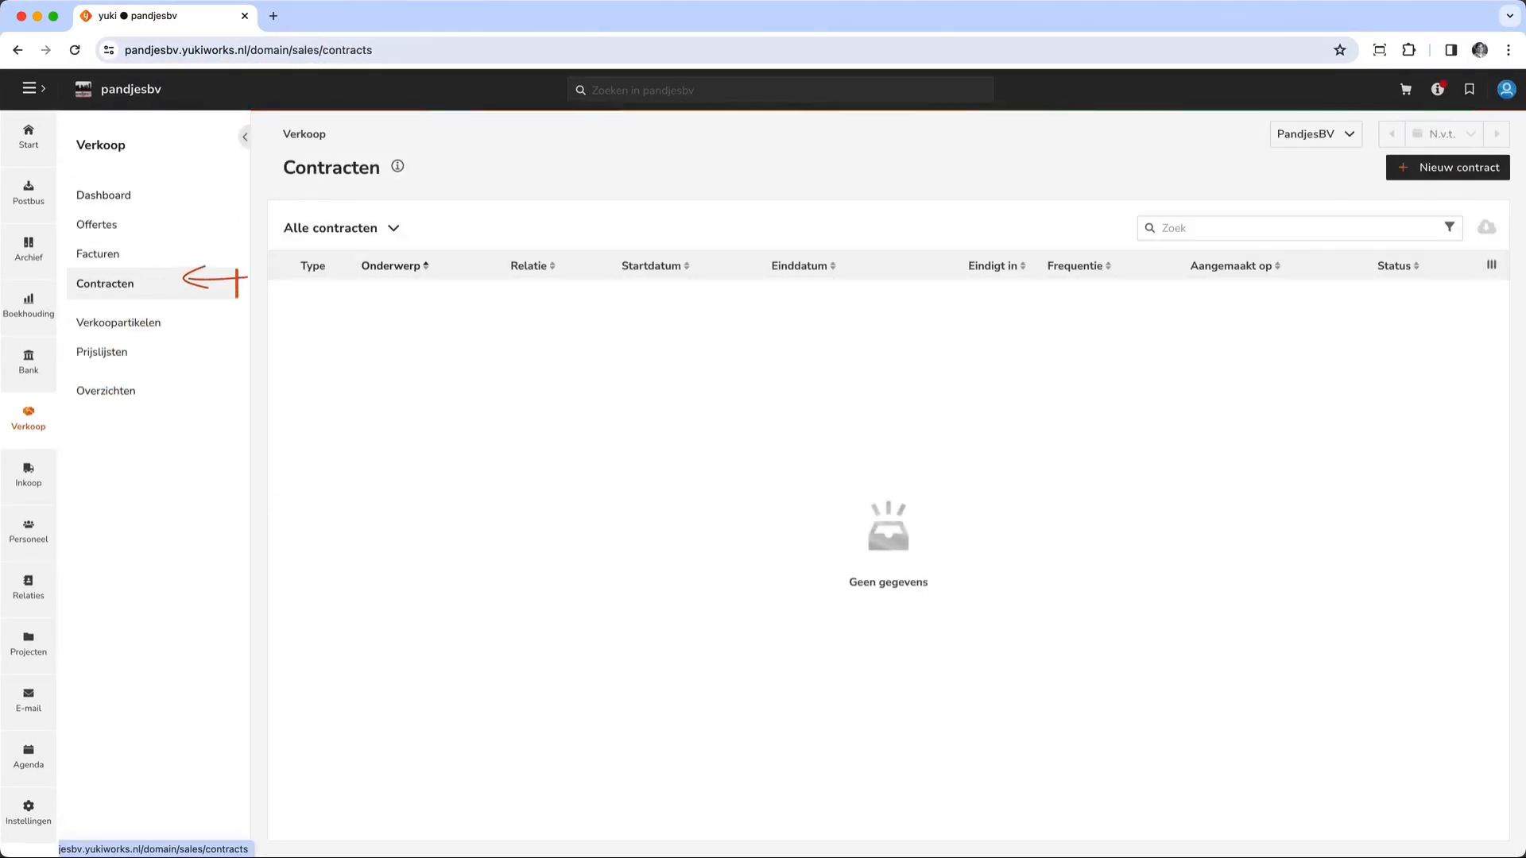
{"action": "left_click", "coordinate": [393, 228]}
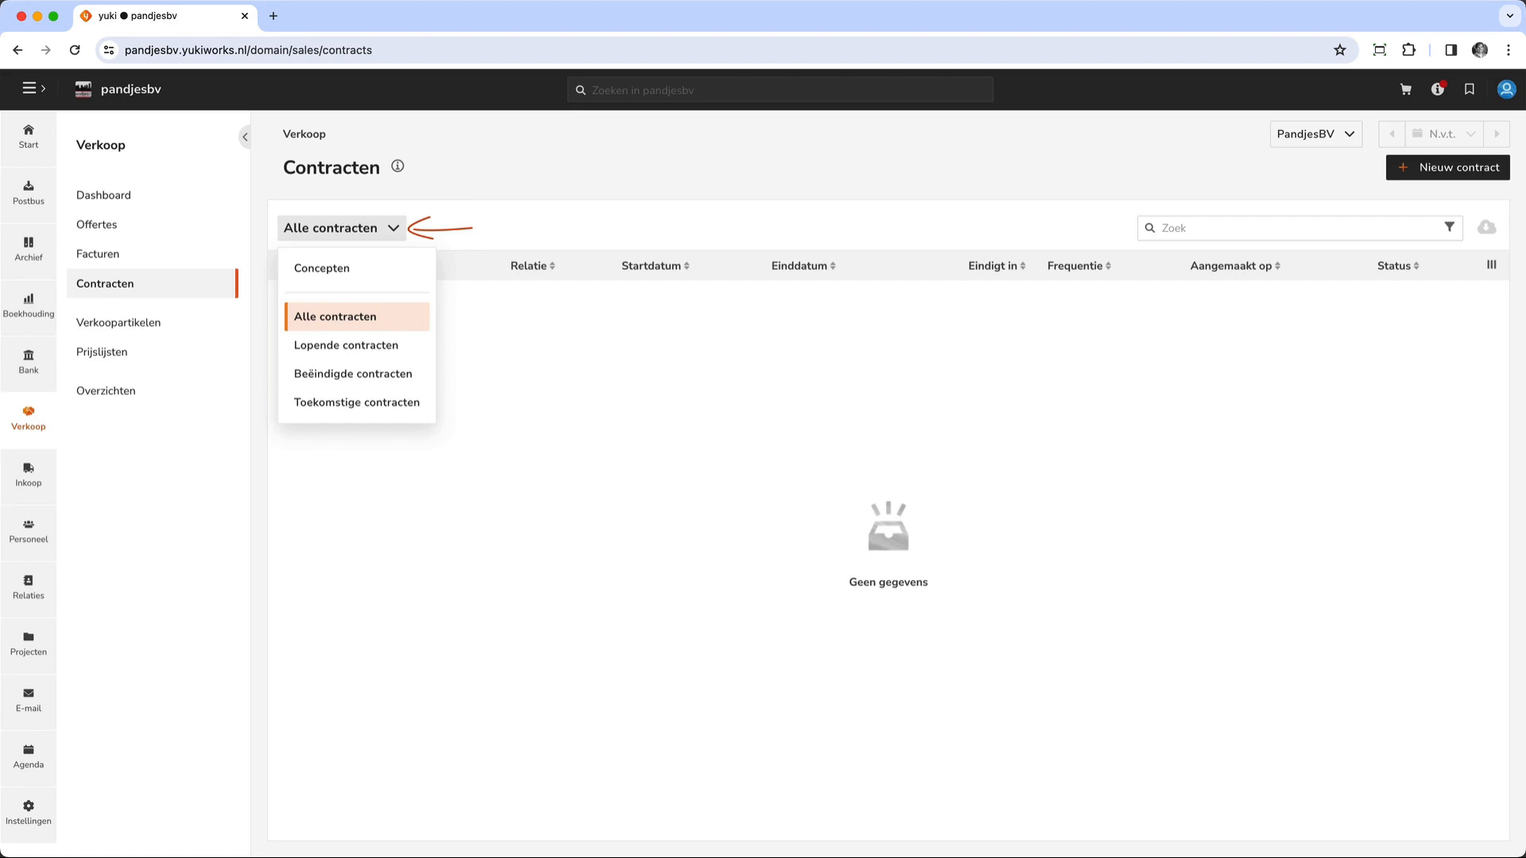
{"action": "key", "text": "Escape"}
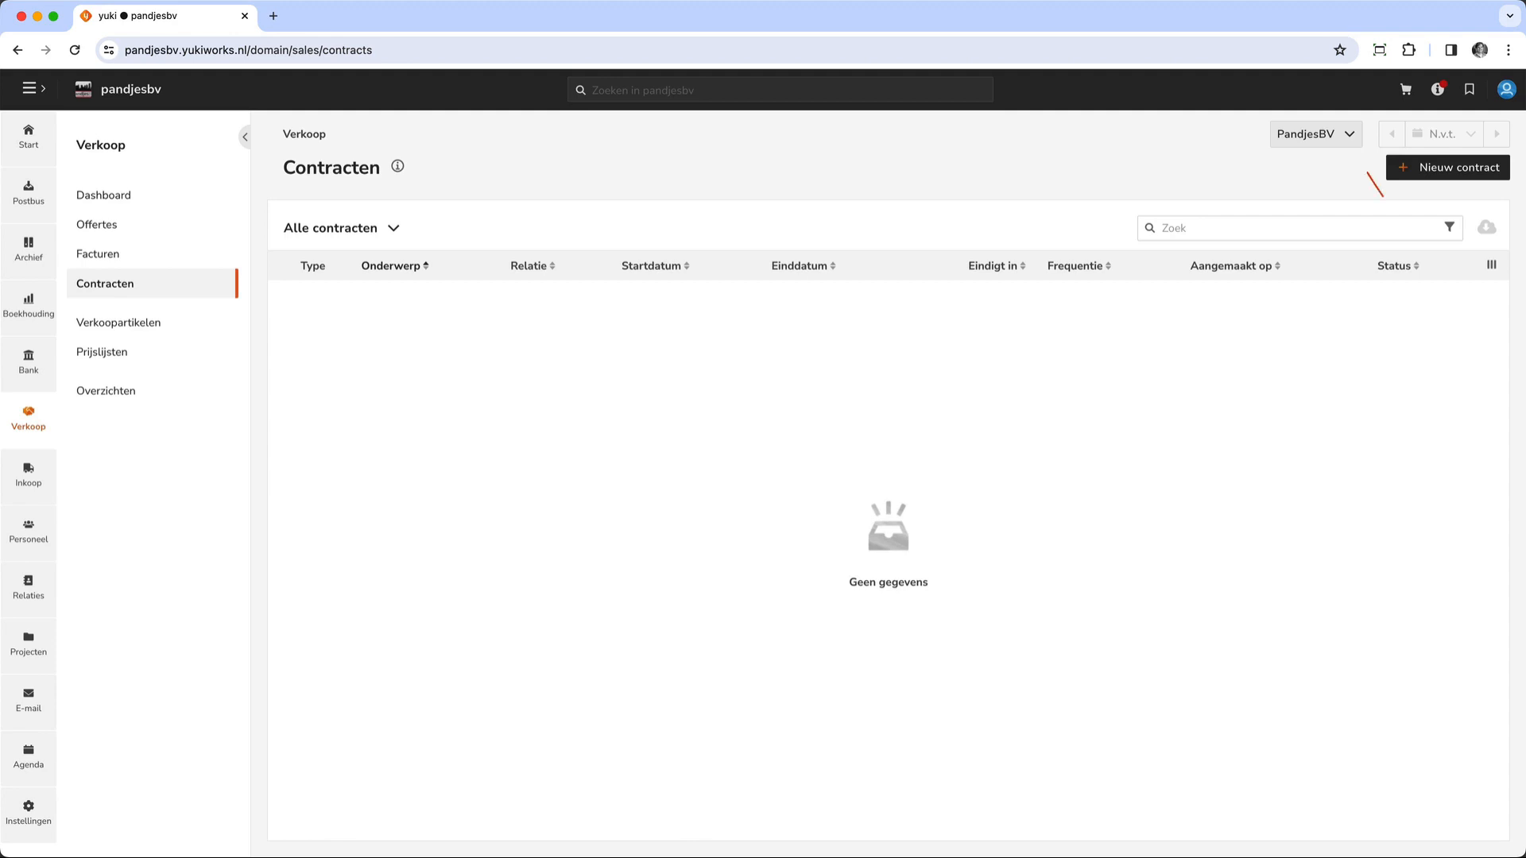
{"action": "left_click", "coordinate": [1350, 135]}
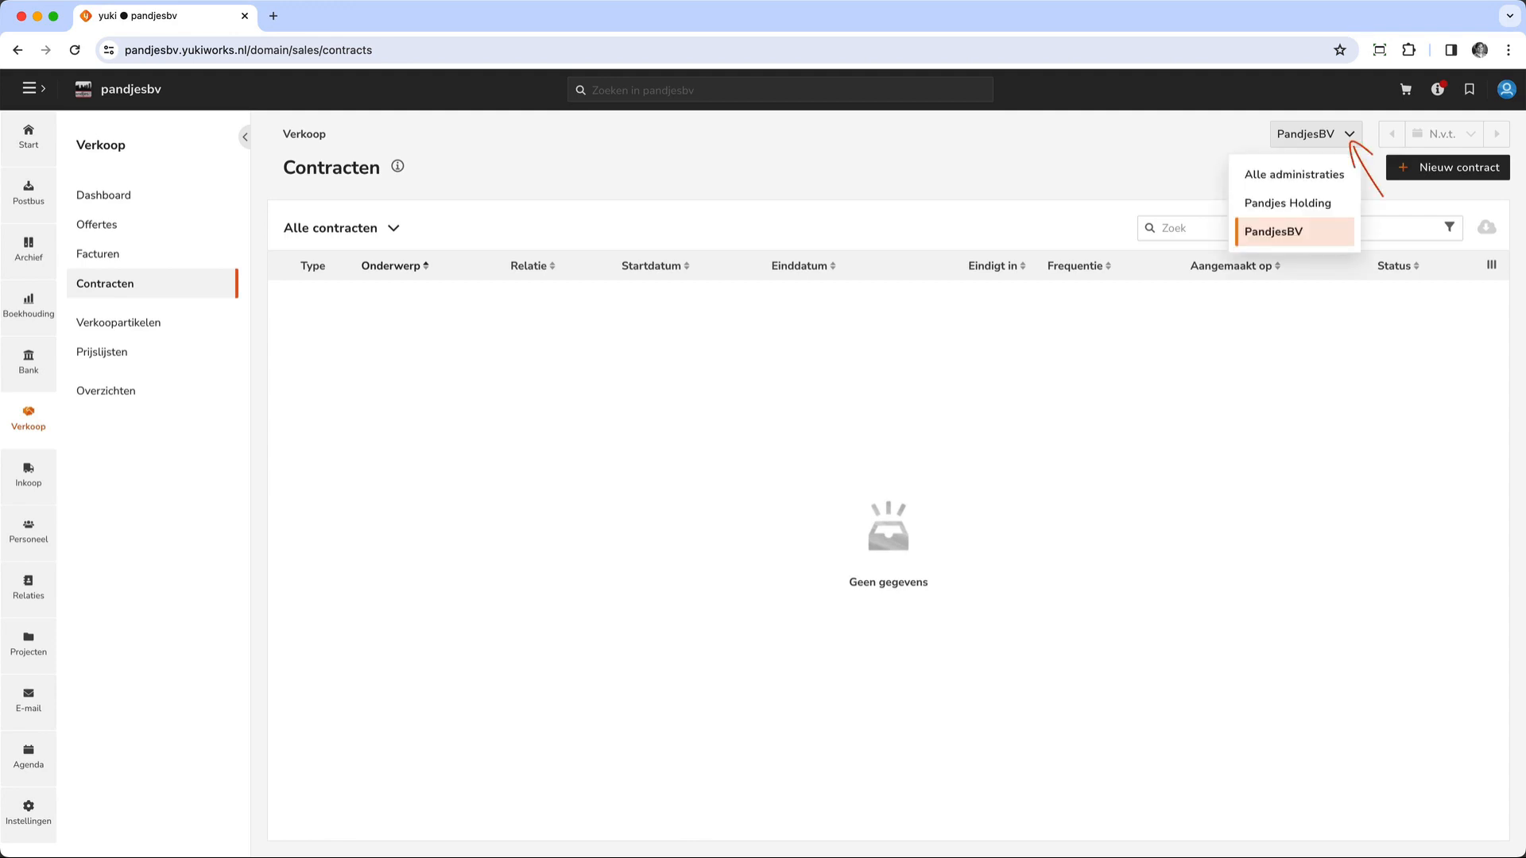
{"action": "left_click", "coordinate": [1350, 135]}
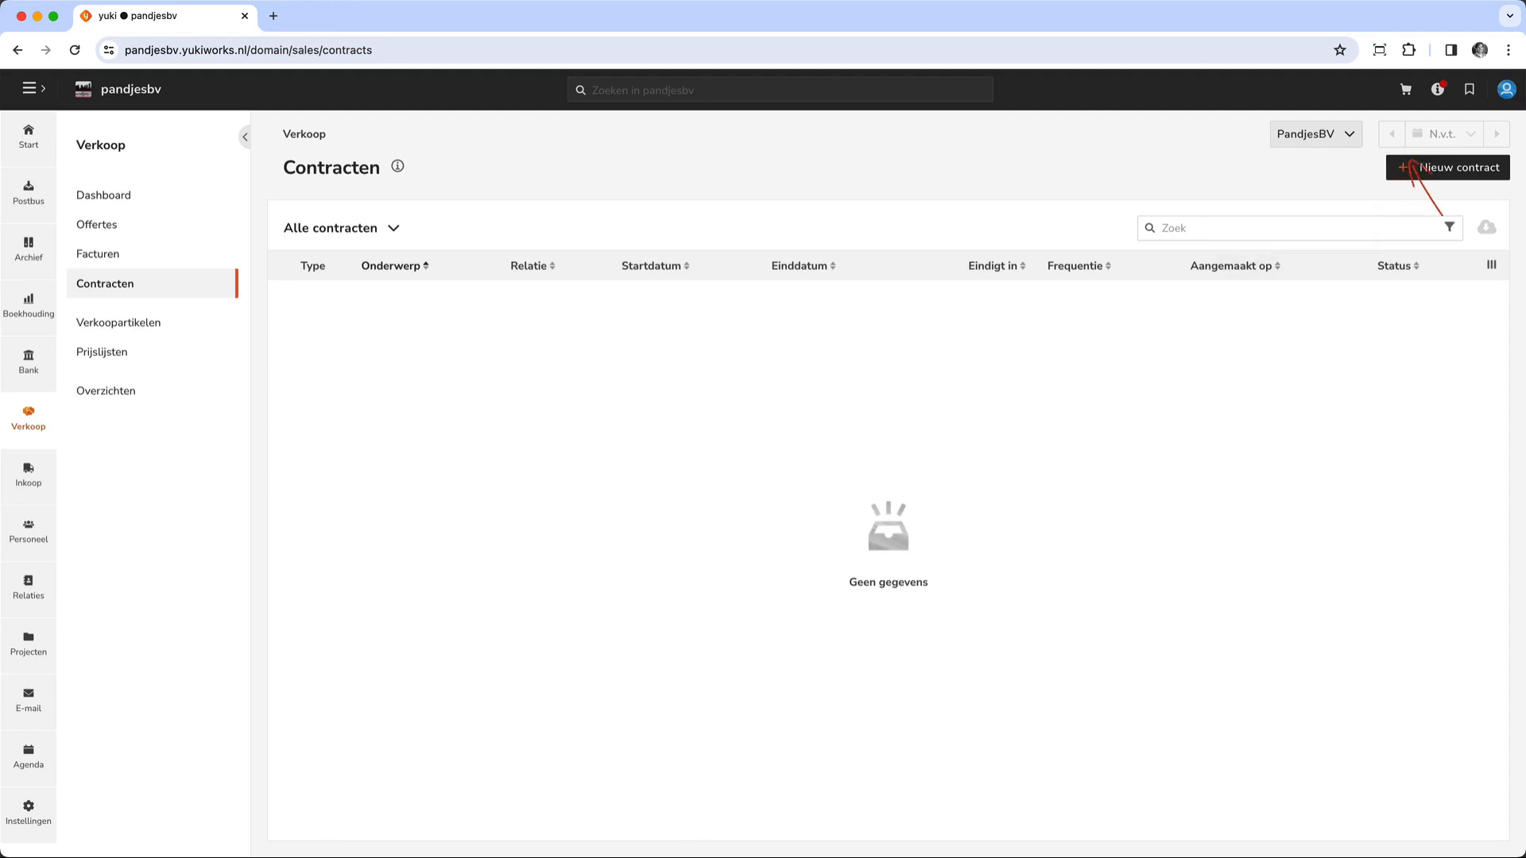
- Start a new contract and select the customer as its relation
{"action": "left_click", "coordinate": [1453, 169]}
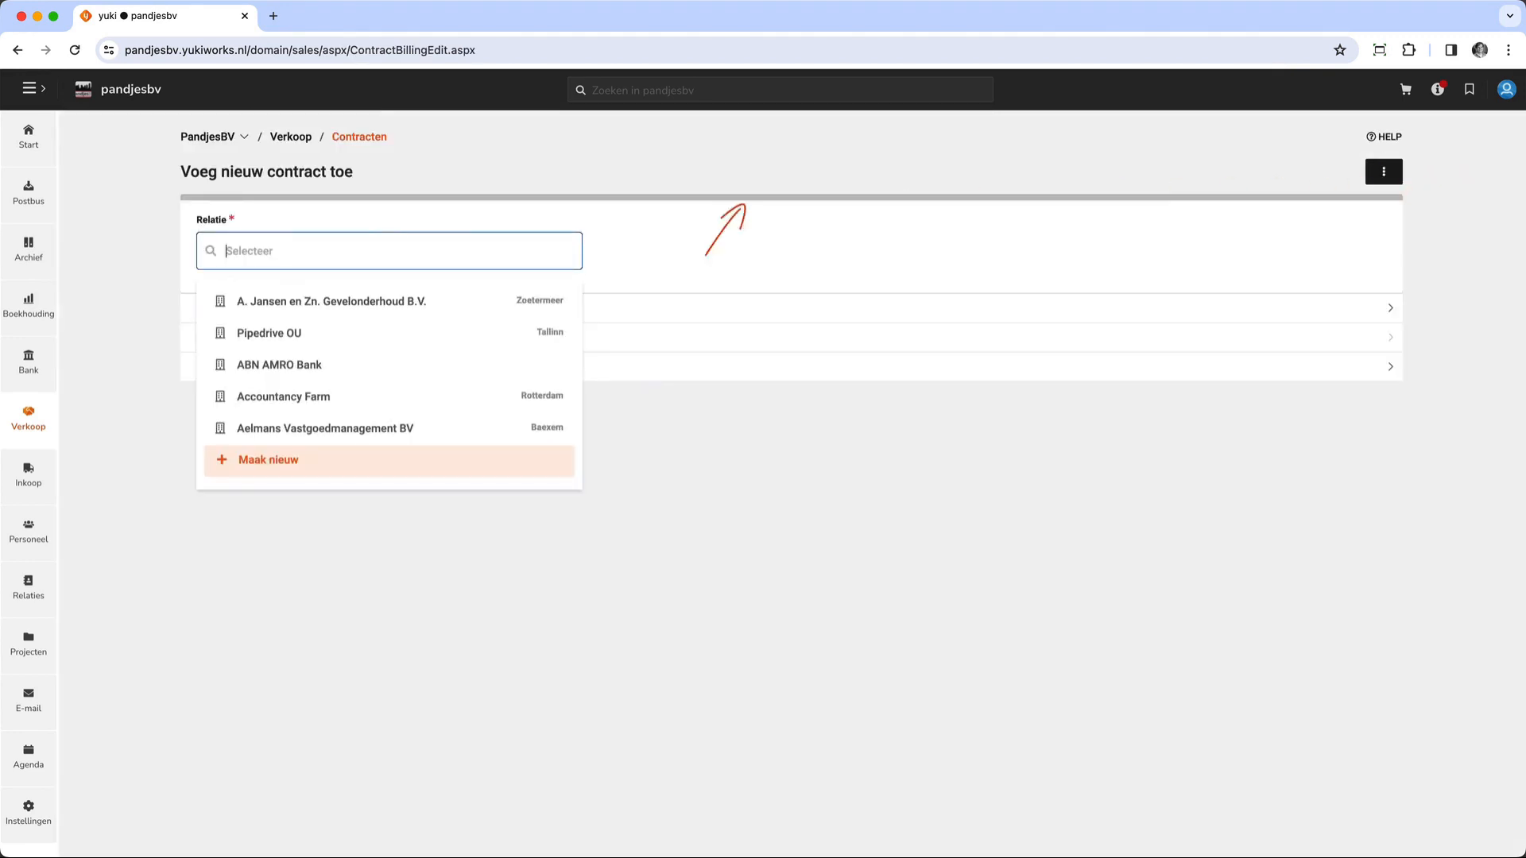
{"action": "type", "text": "johnn"}
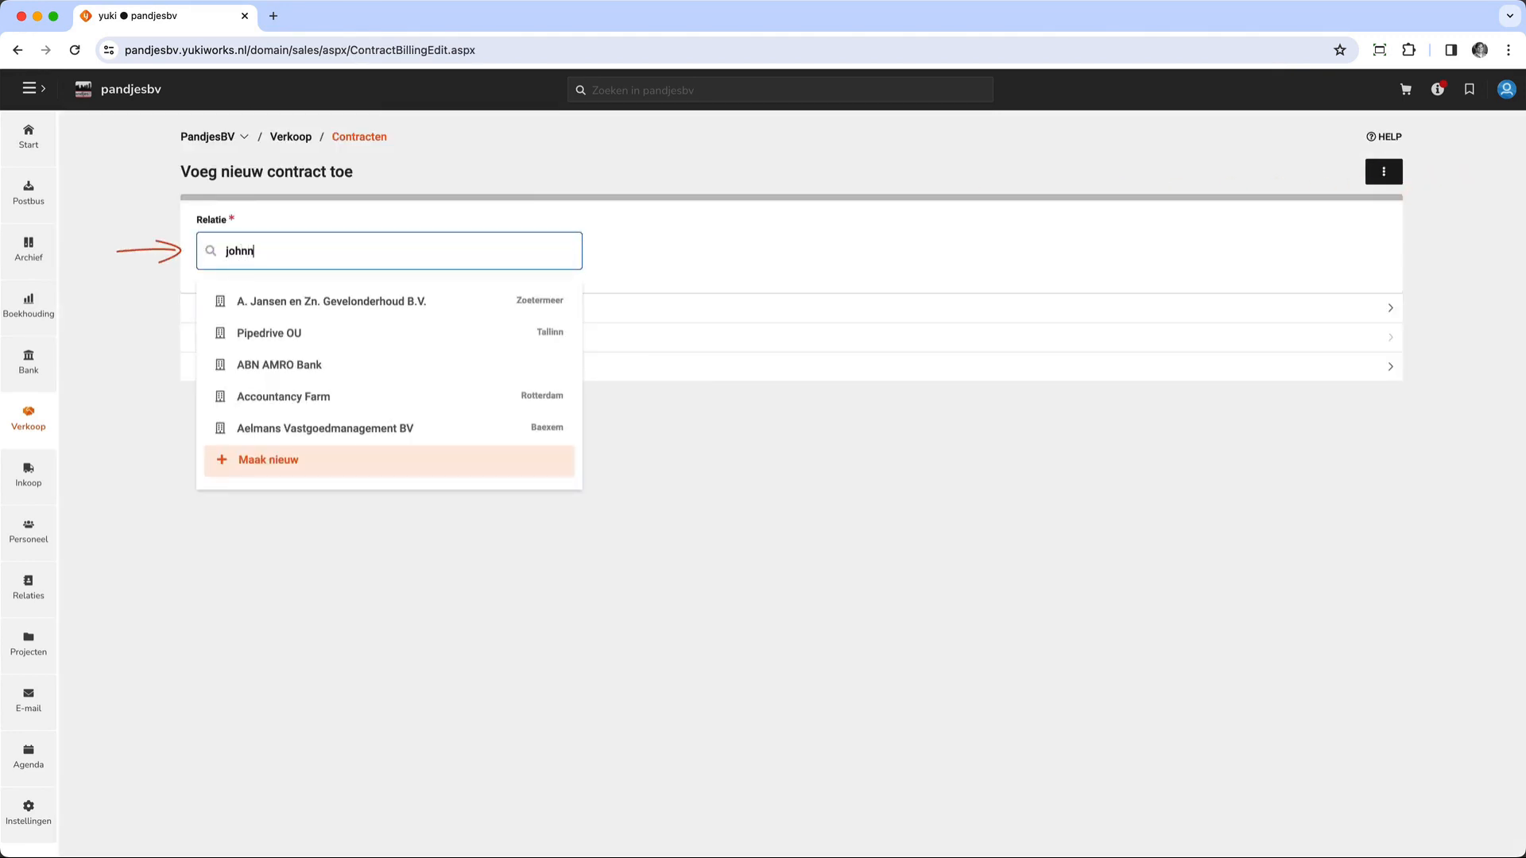
{"action": "left_click", "coordinate": [262, 300]}
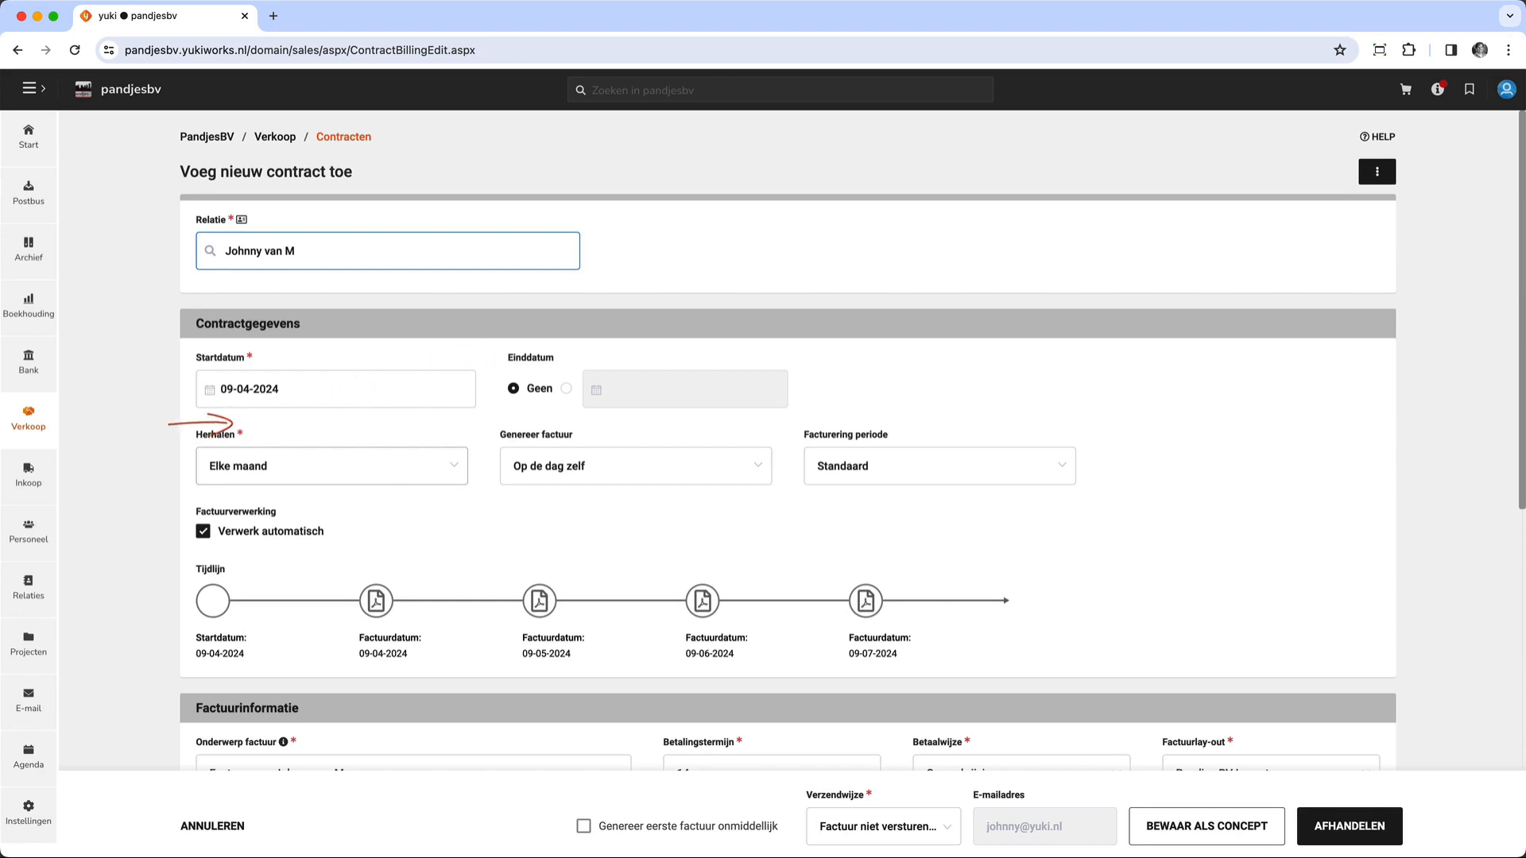
- Examine the new contract's options for repeat frequency, invoice generation and billing period
{"action": "left_click", "coordinate": [332, 467]}
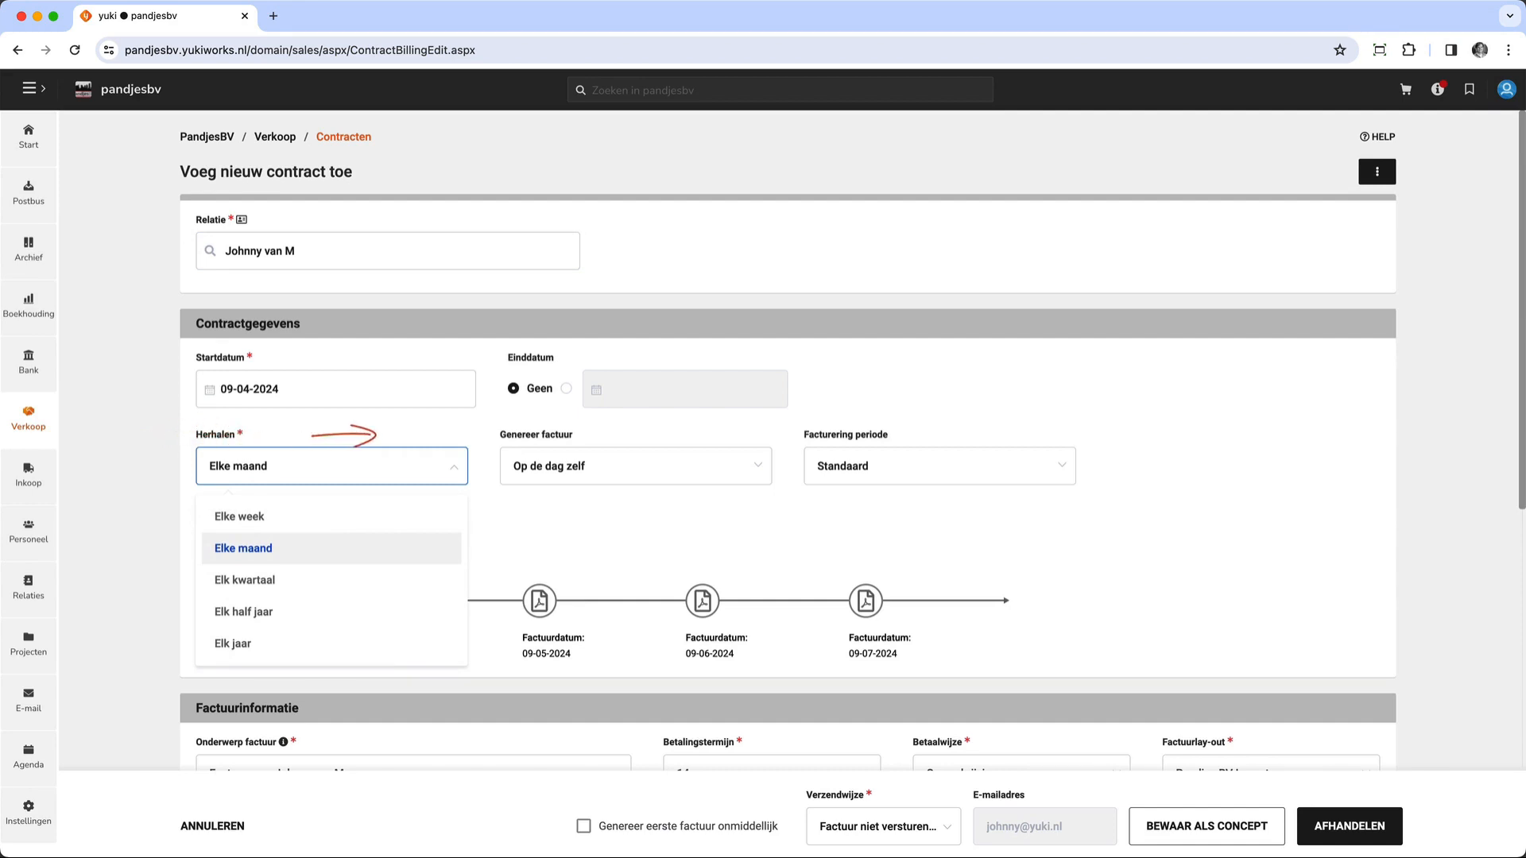
{"action": "key", "text": "Escape"}
{"action": "left_click", "coordinate": [635, 466]}
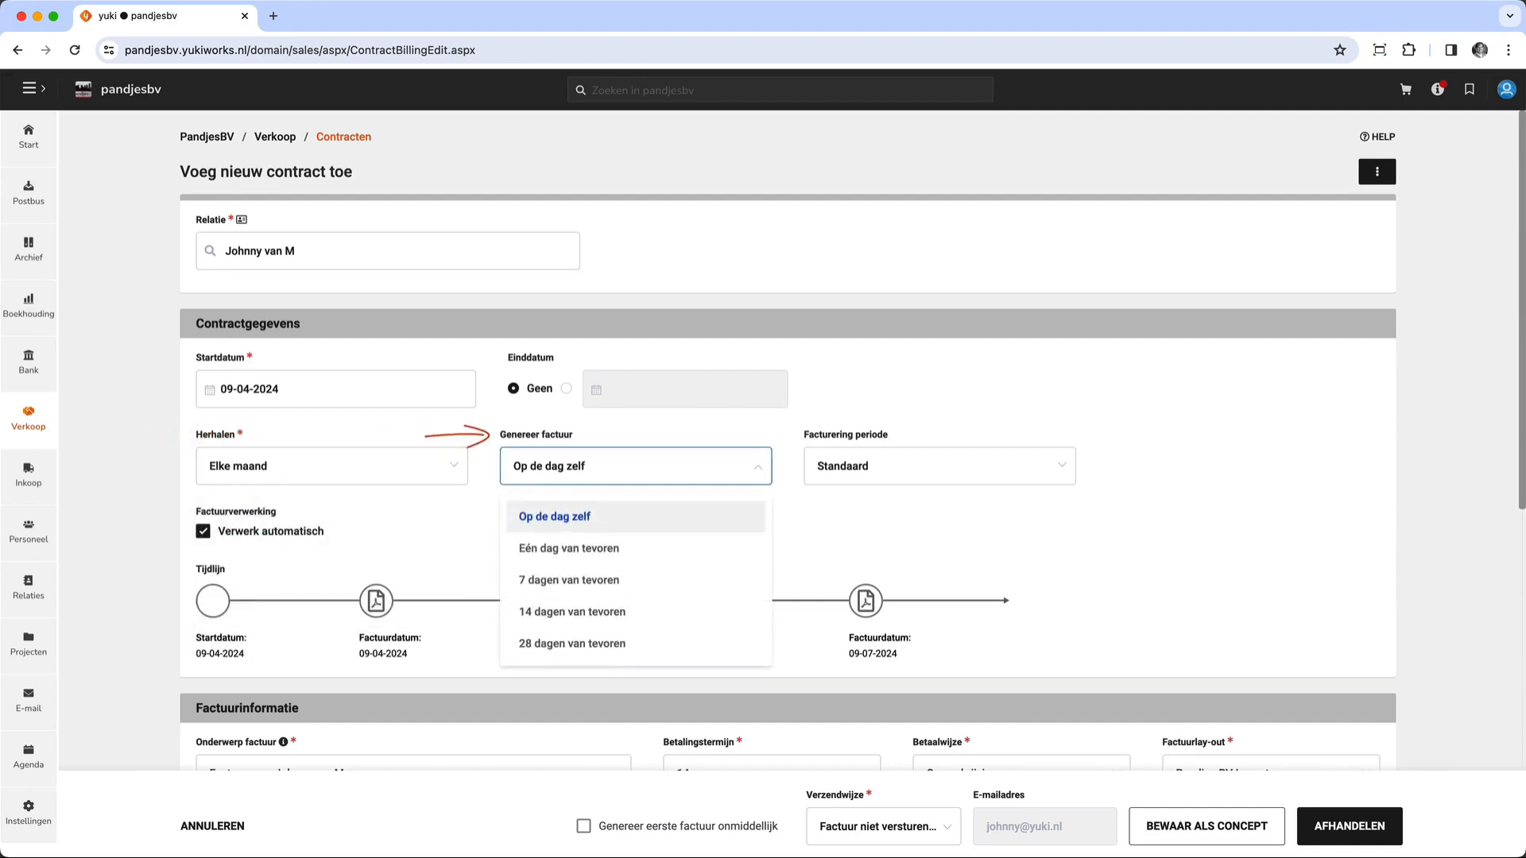
{"action": "key", "text": "Escape"}
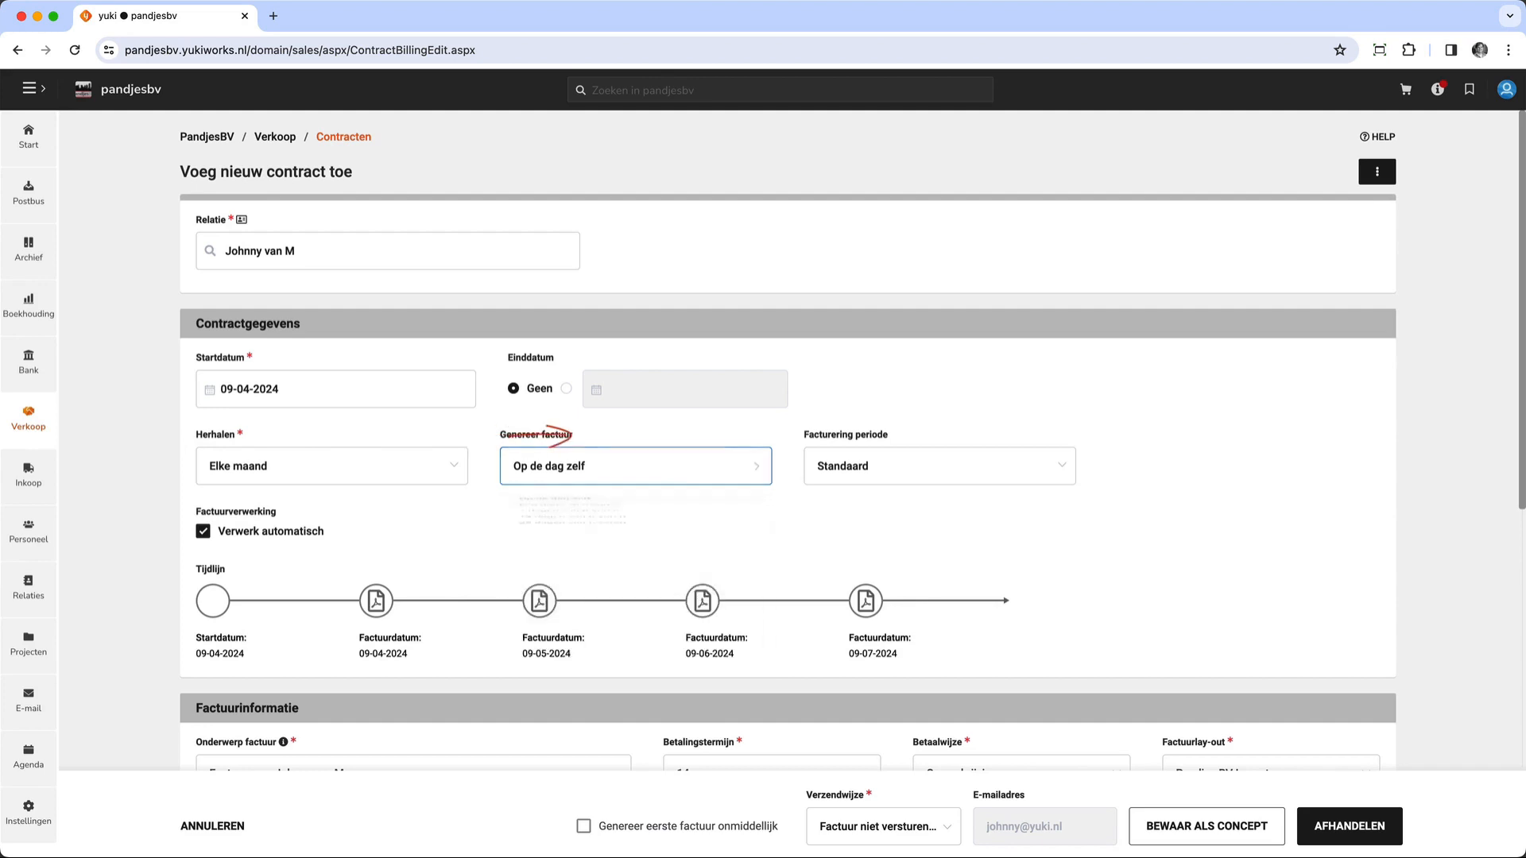
{"action": "left_click", "coordinate": [940, 467]}
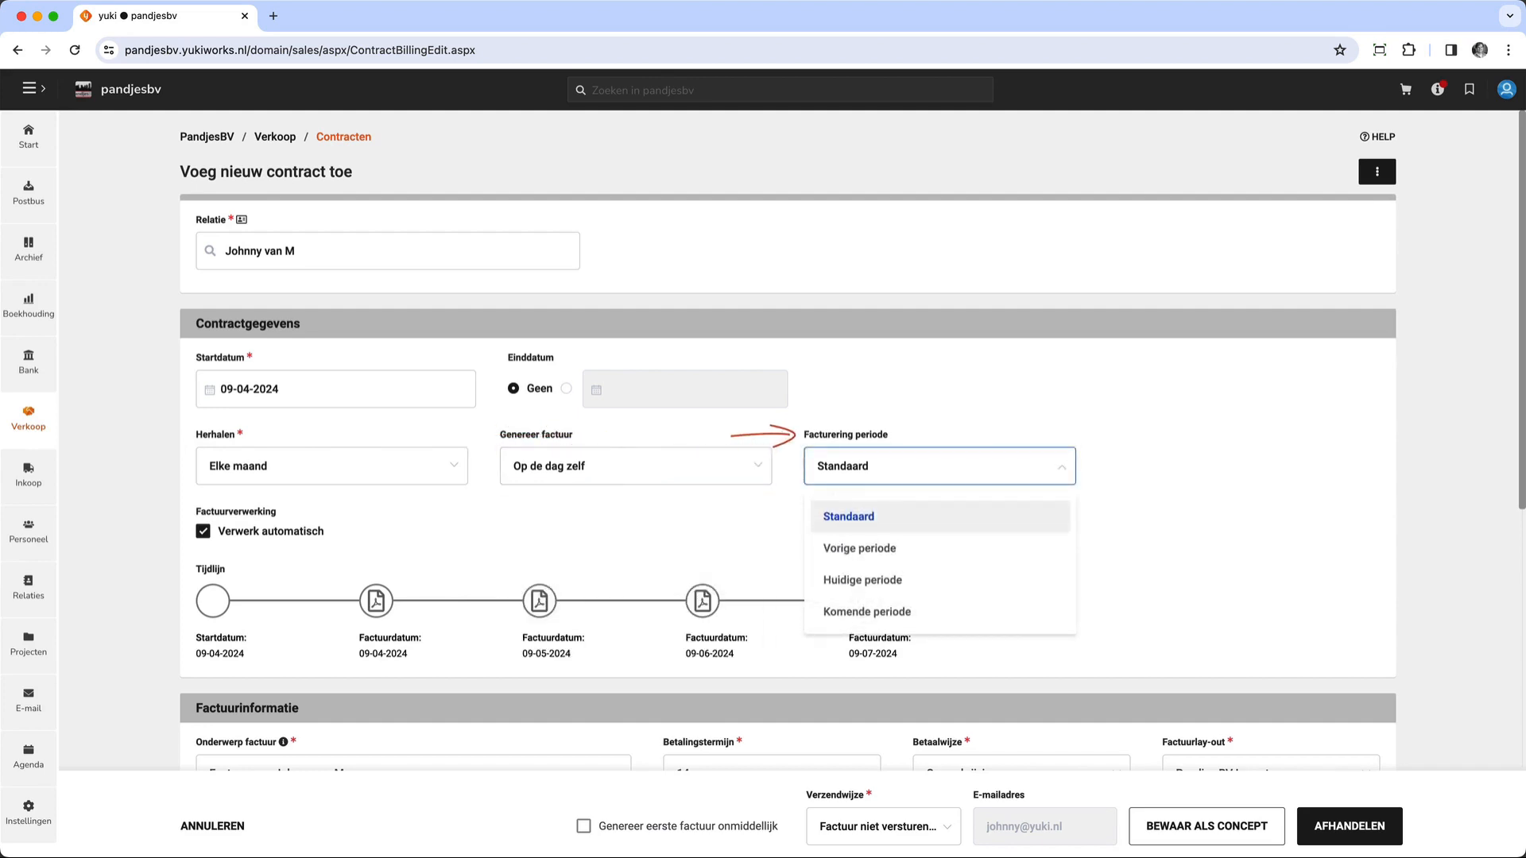
{"action": "key", "text": "Escape"}
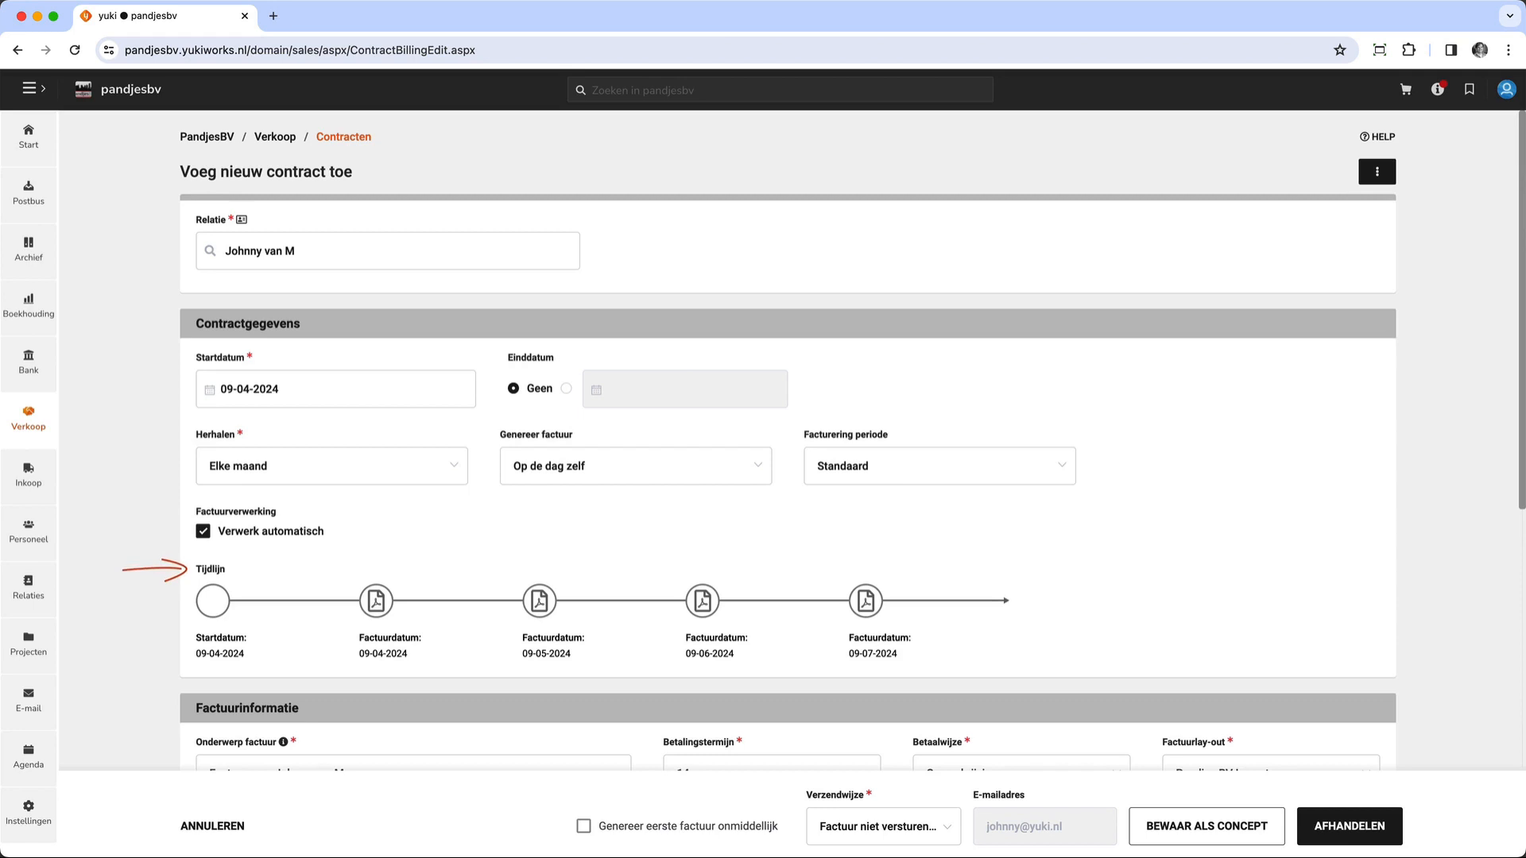
- Set the contract's invoice subject to "Huurfactuur periode: [Period] / [Year]"
{"action": "scroll", "coordinate": [787, 445], "scroll_direction": "down", "scroll_amount": 5}
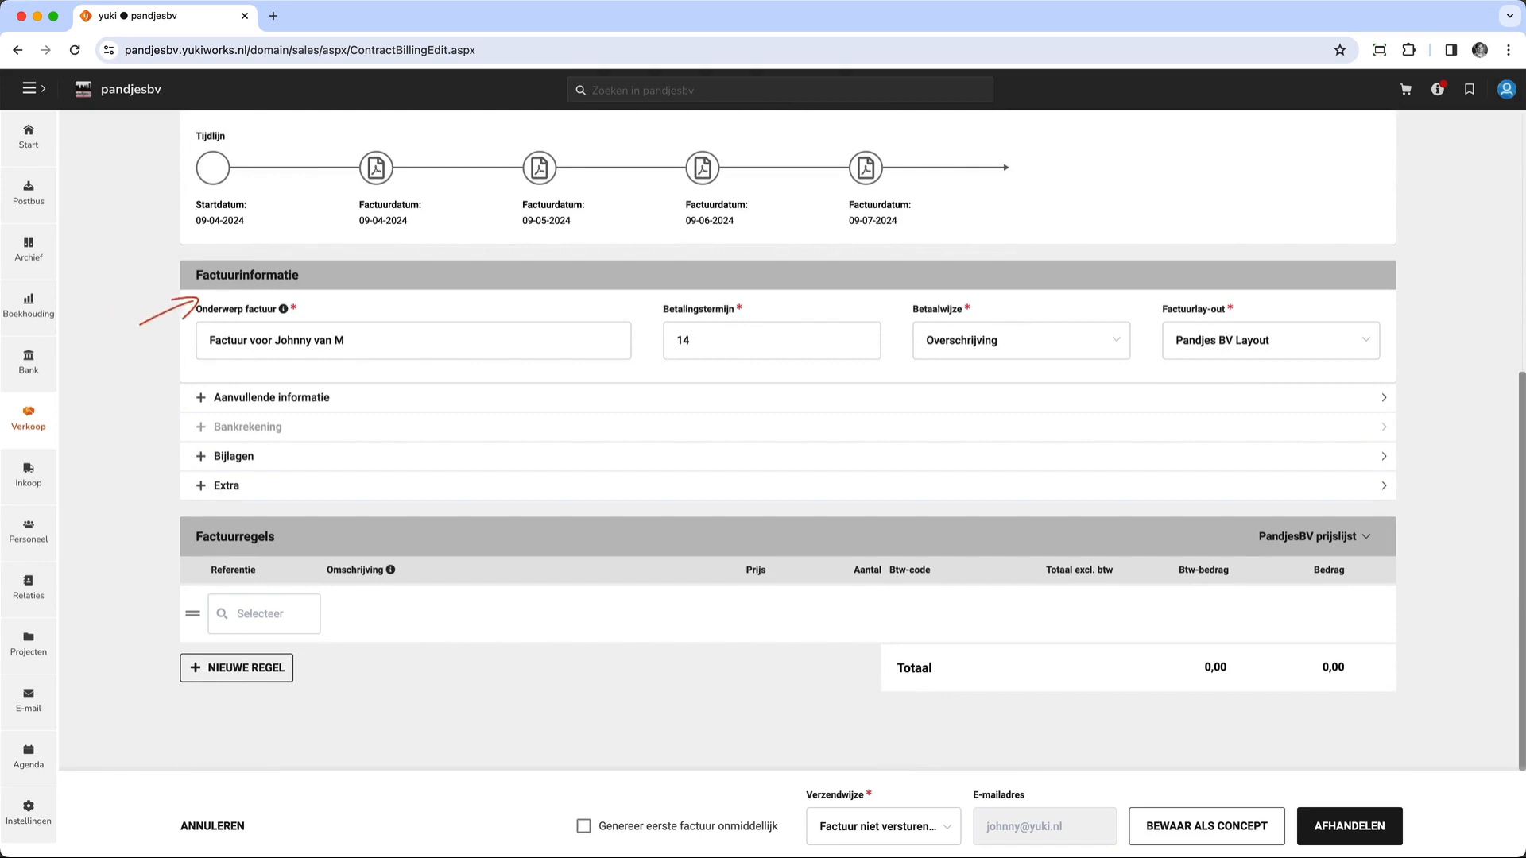
{"action": "mouse_move", "coordinate": [283, 310]}
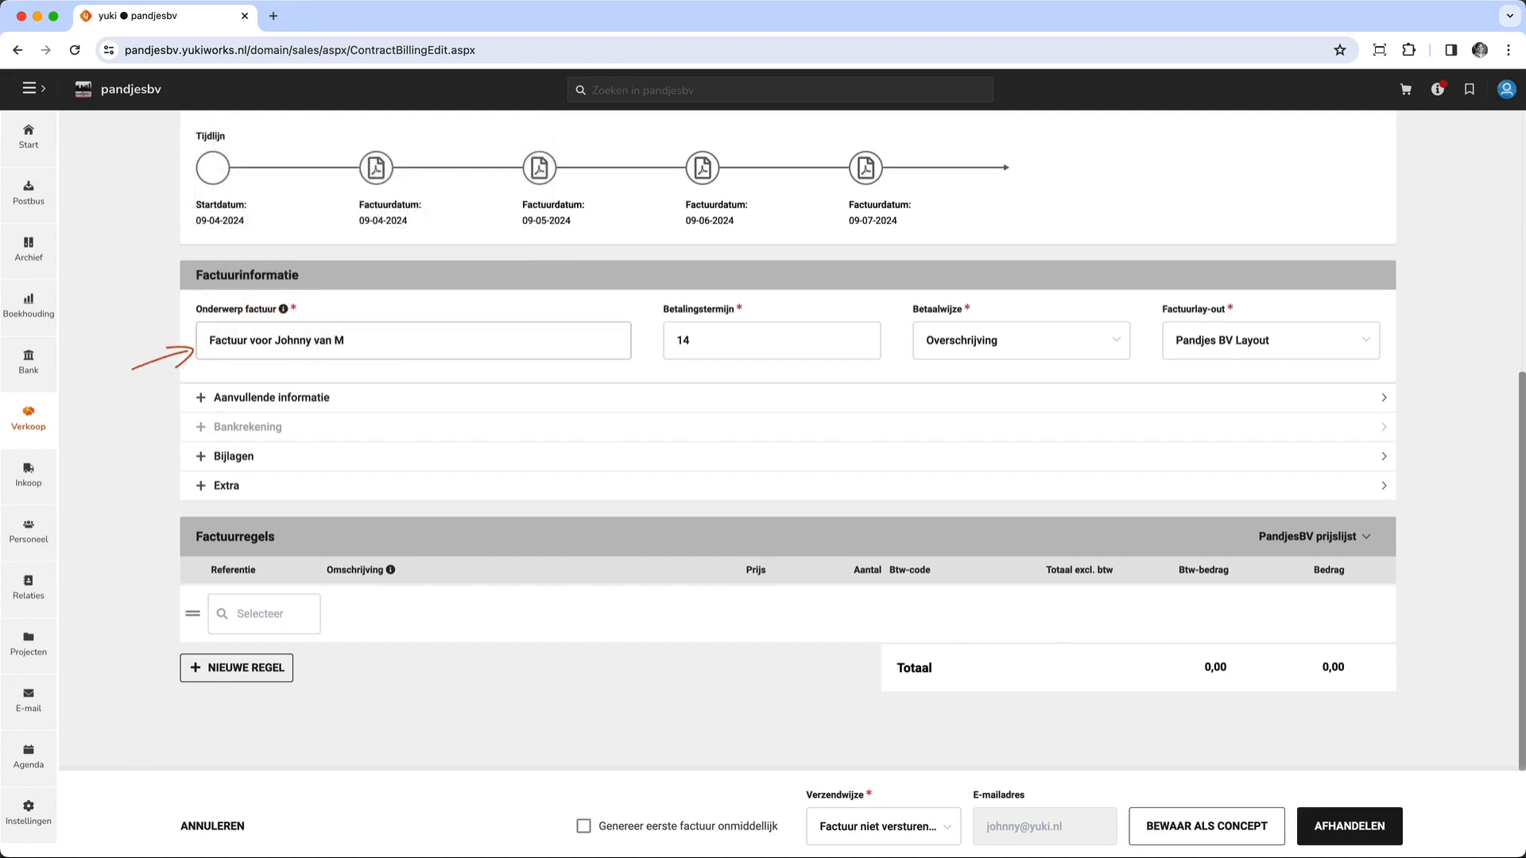
{"action": "key", "text": "super+a"}
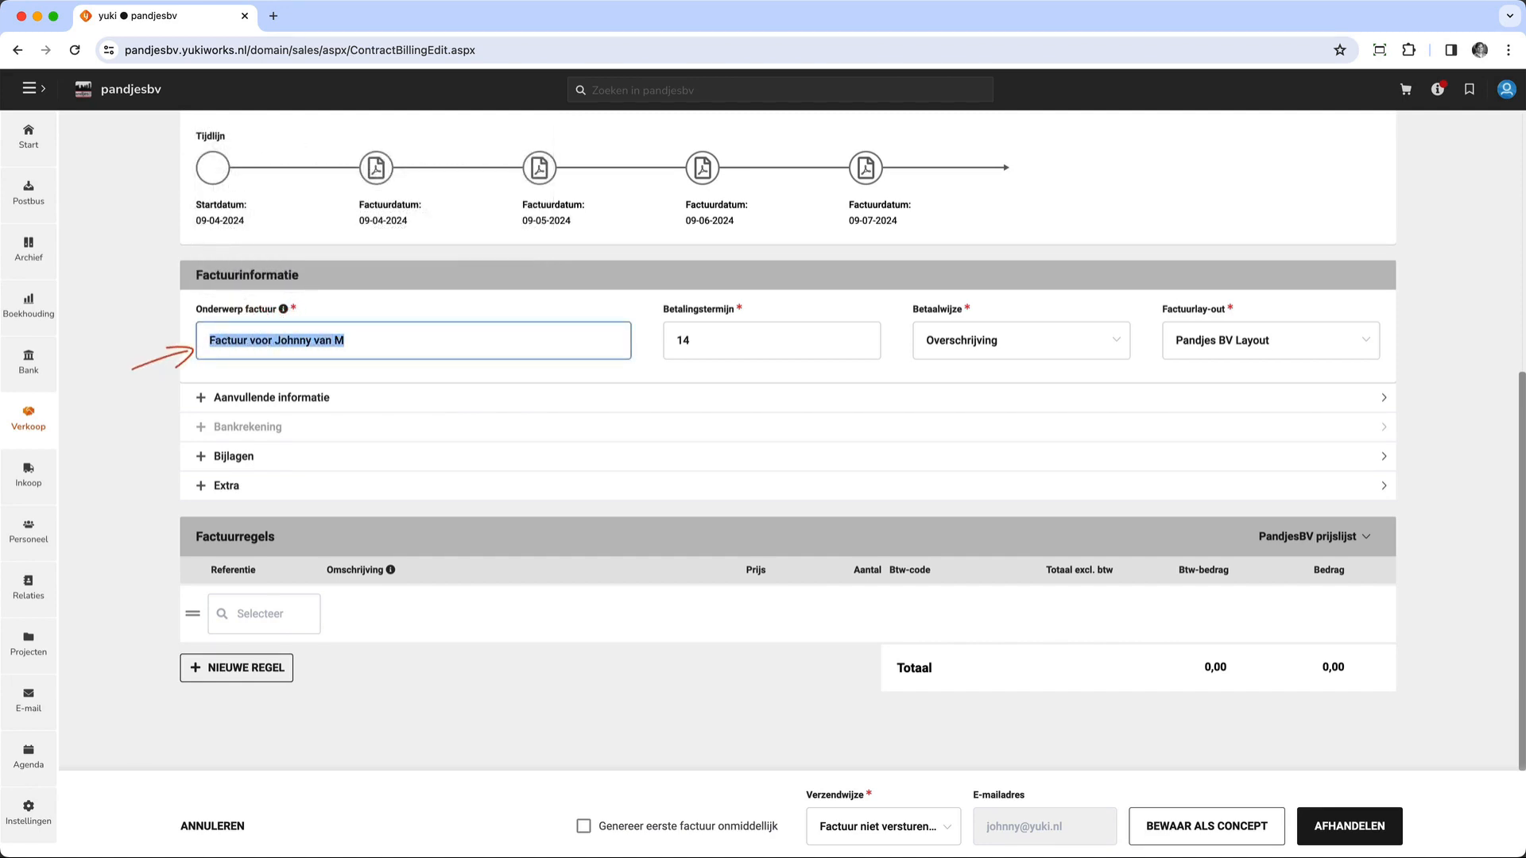
{"action": "type", "text": "Huurfactuur periode:"}
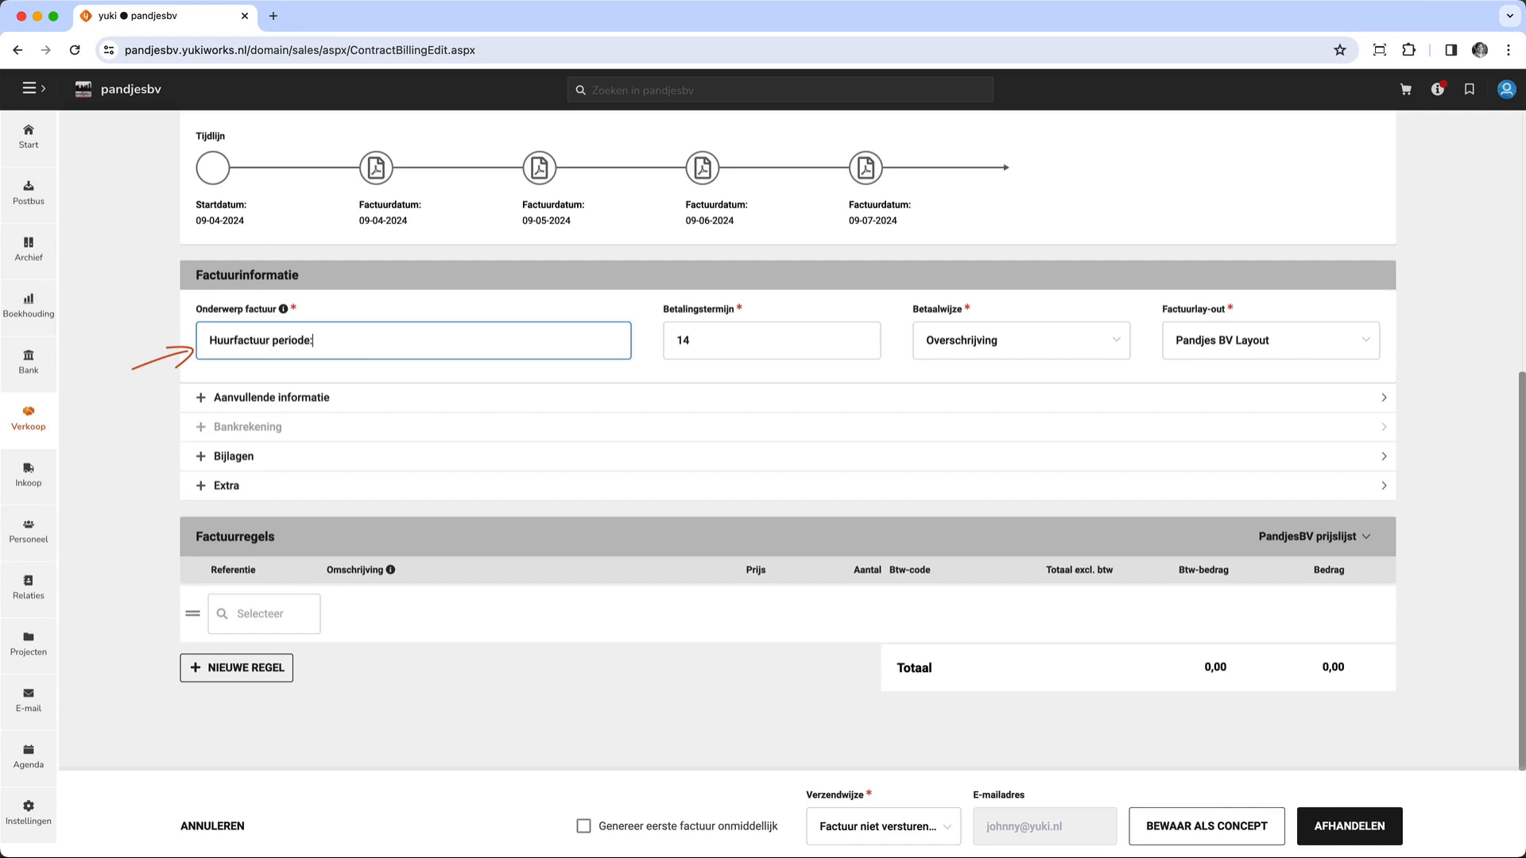
{"action": "type", "text": " [Period] / [Year"}
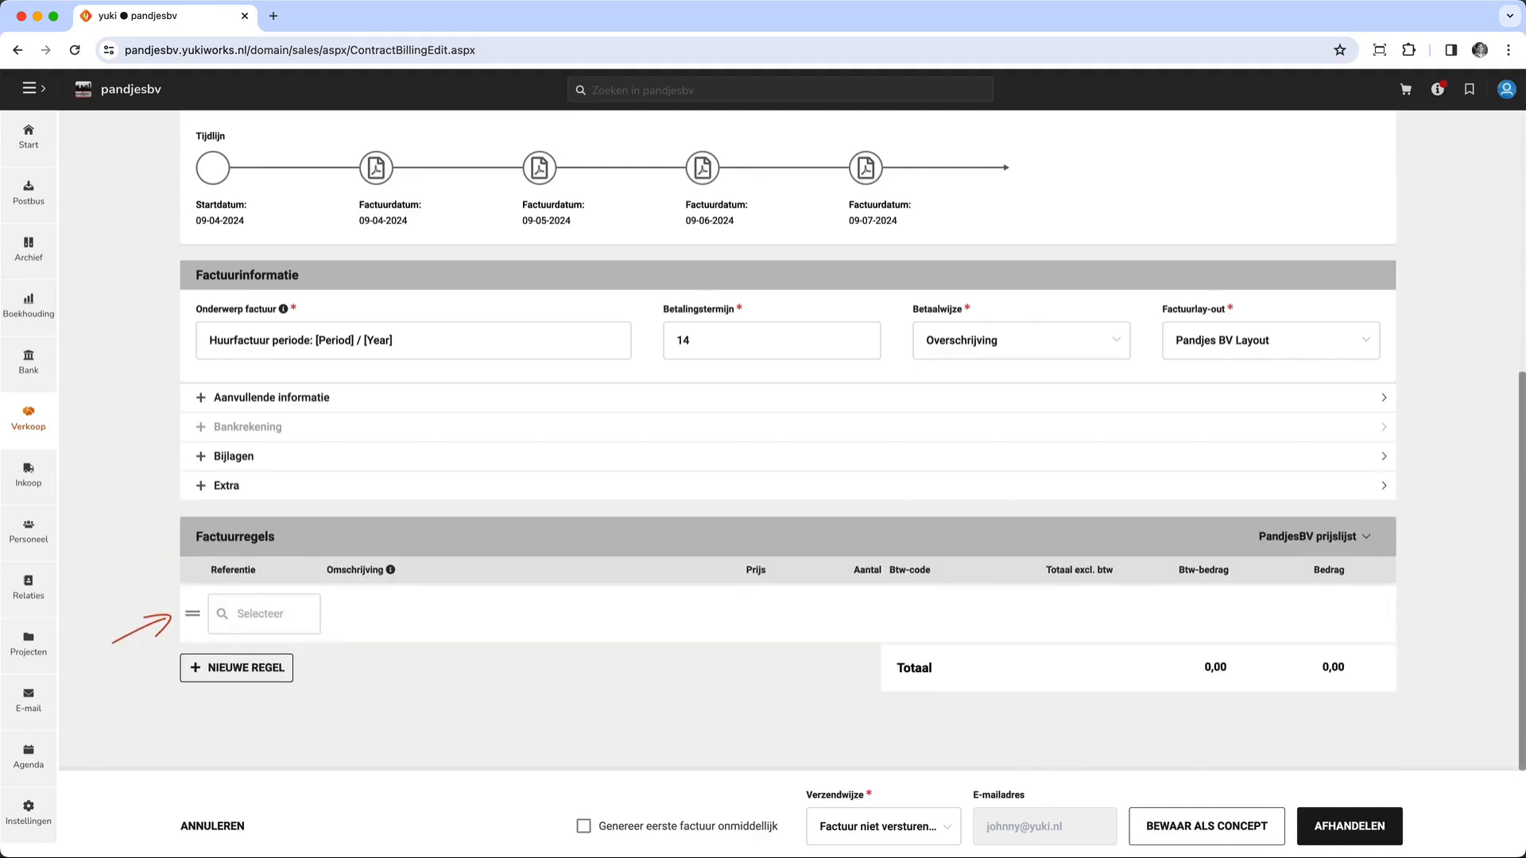
- Look up "huur" for the first invoice line and select the Maandhuur article
{"action": "type", "text": "huur"}
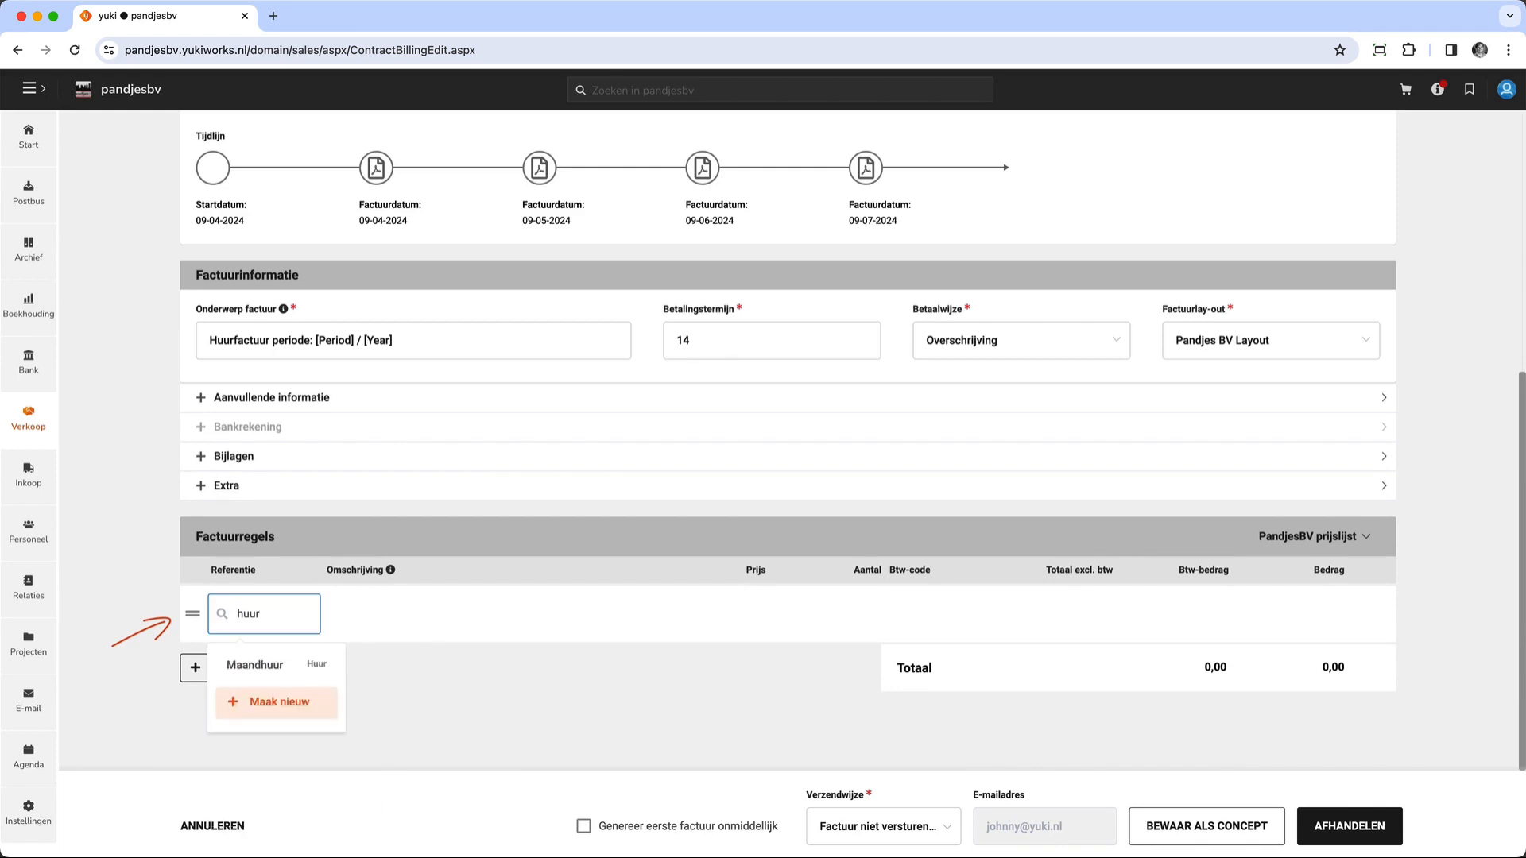
{"action": "left_click", "coordinate": [255, 665]}
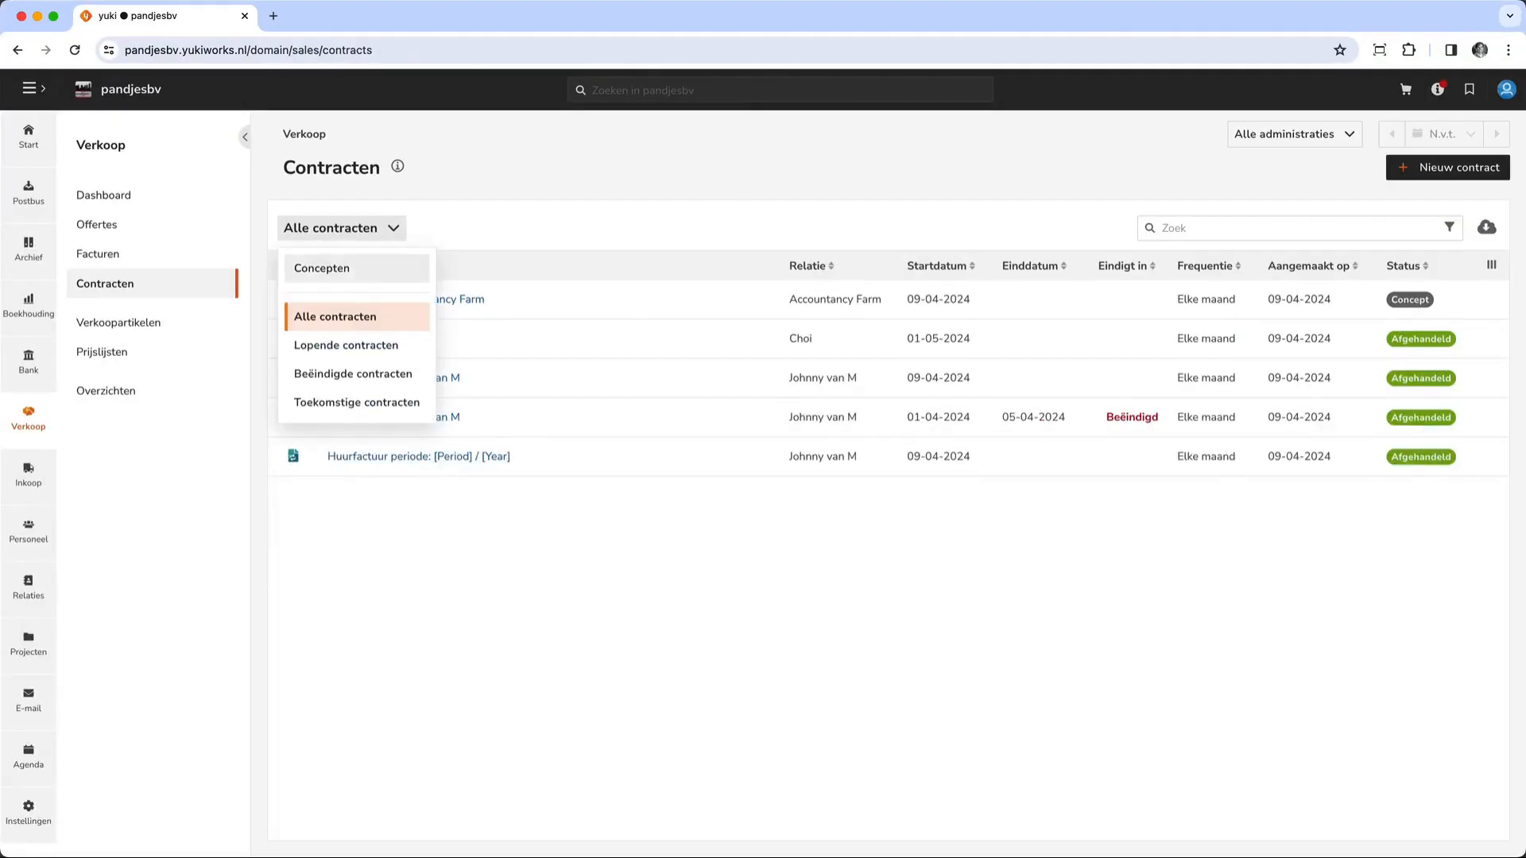
- Open the contract "Huurfactuur periode: [Period] / [Year]" from the contracts overview and generate an invoice from it
{"action": "left_click", "coordinate": [348, 271]}
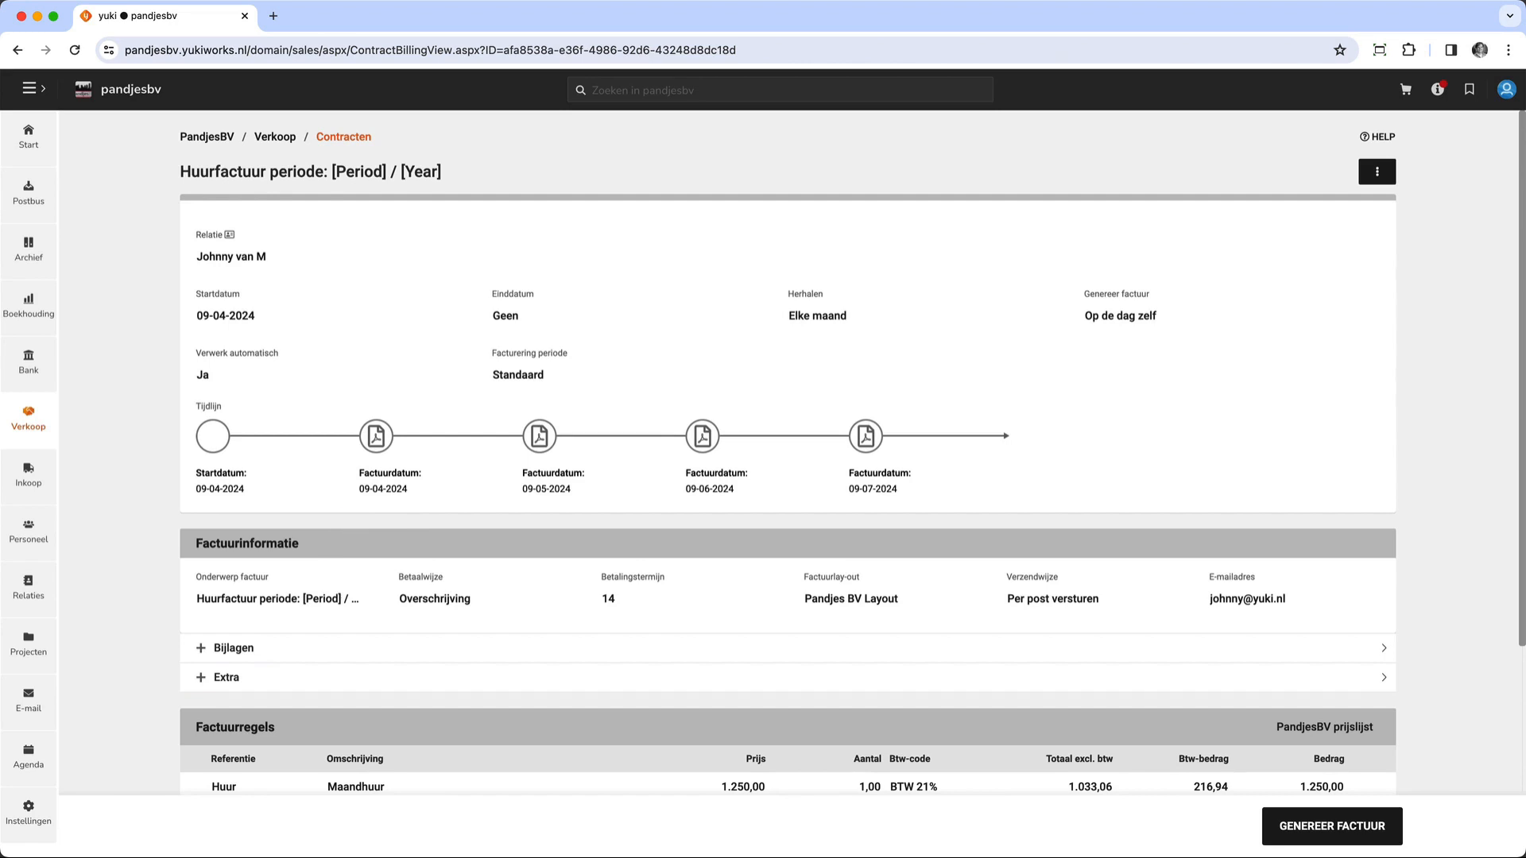
{"action": "scroll", "coordinate": [788, 453], "scroll_direction": "down", "scroll_amount": 2}
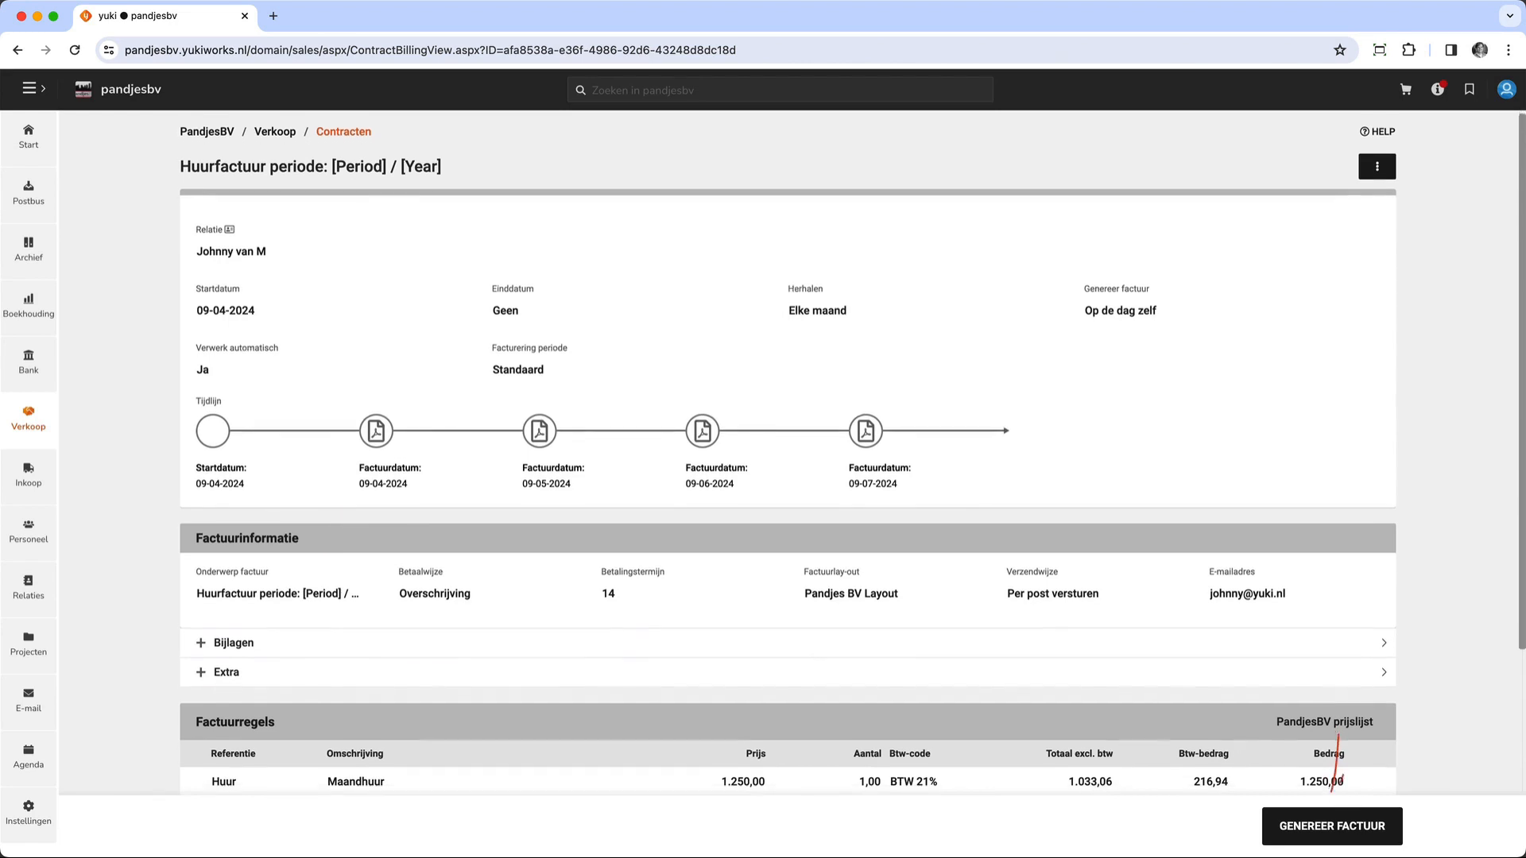
{"action": "scroll", "coordinate": [787, 453], "scroll_direction": "down", "scroll_amount": 1}
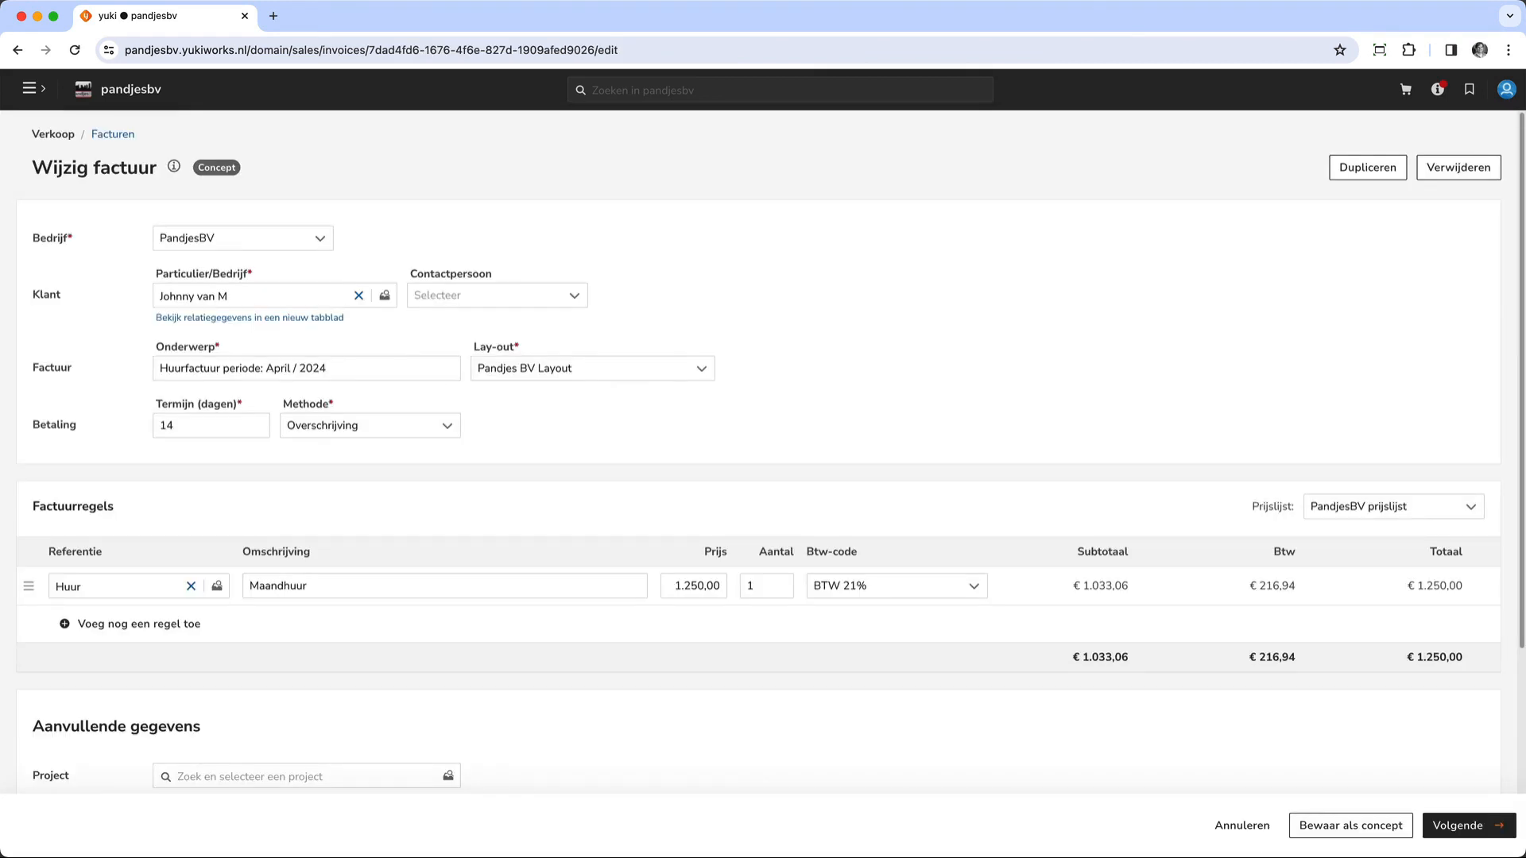
- Add the Opstartkosten article as a second line on the April 2024 rent invoice and process the invoice
{"action": "scroll", "coordinate": [763, 450], "scroll_direction": "down", "scroll_amount": 3}
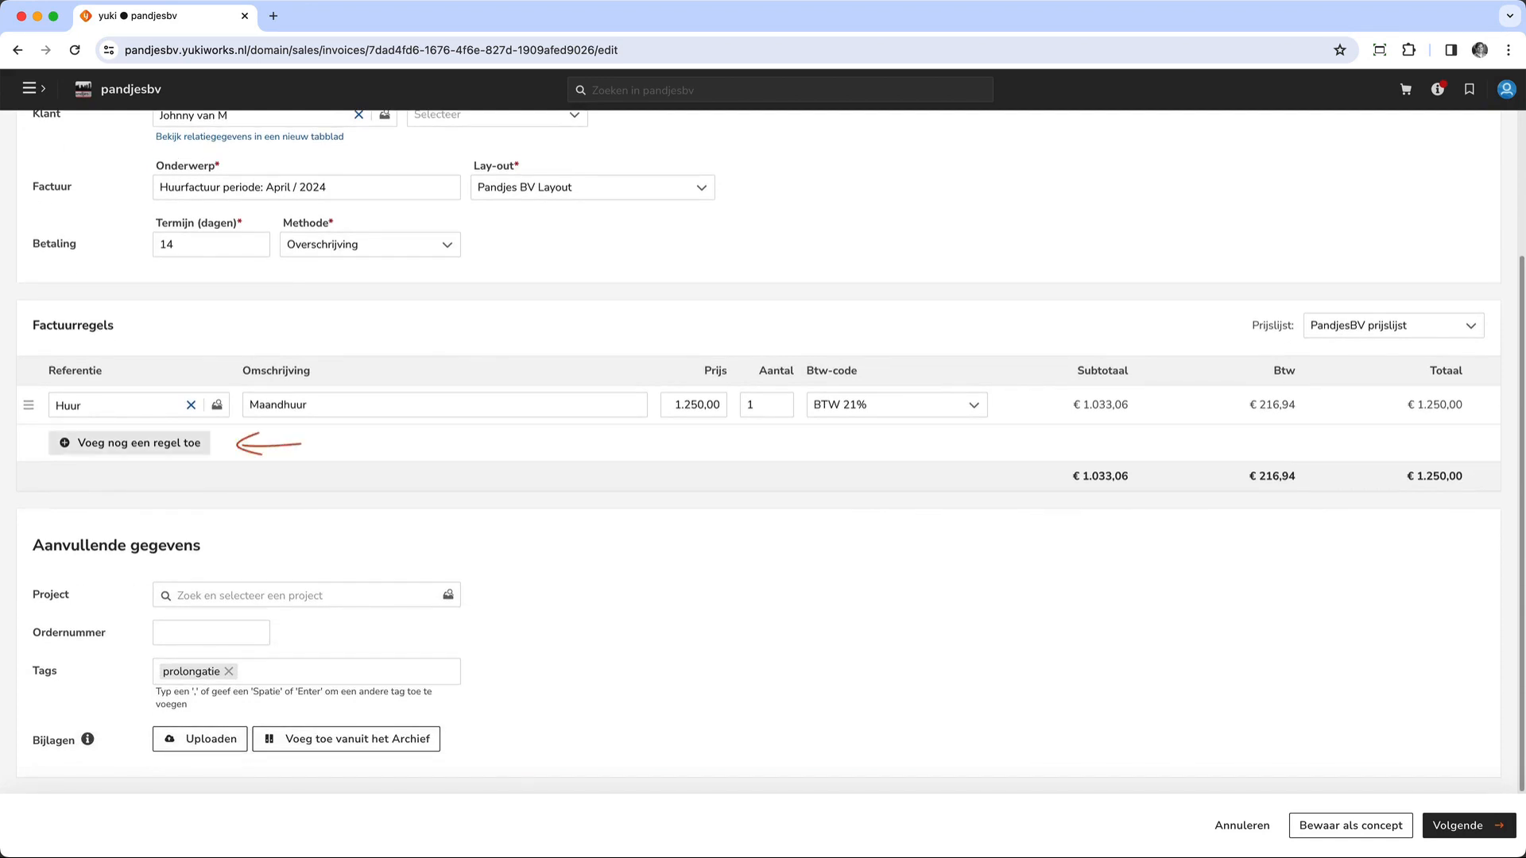
{"action": "left_click", "coordinate": [128, 443]}
{"action": "left_click", "coordinate": [217, 444]}
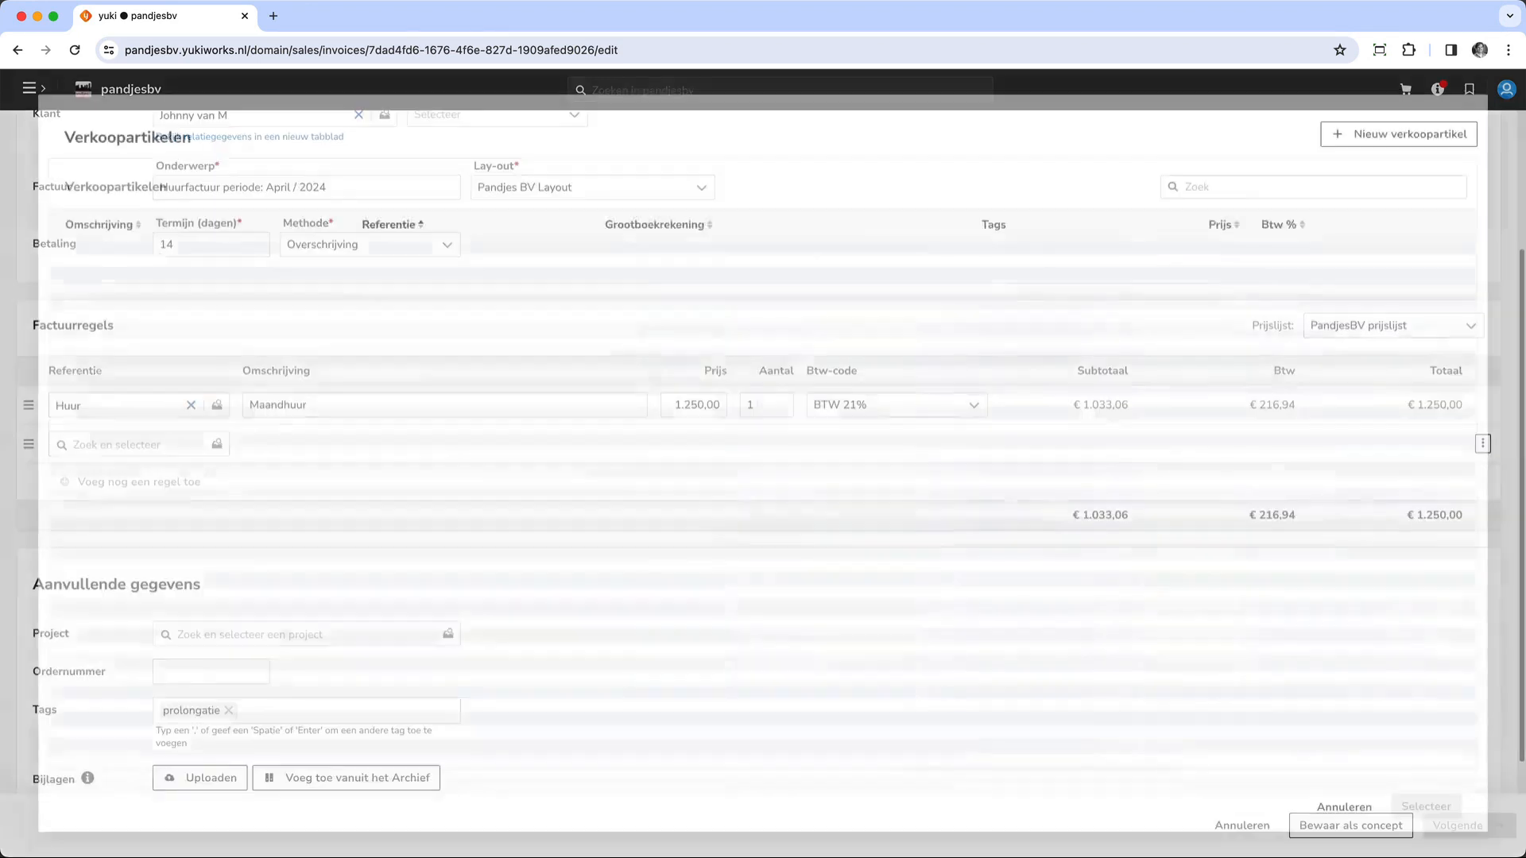
{"action": "left_click", "coordinate": [101, 296]}
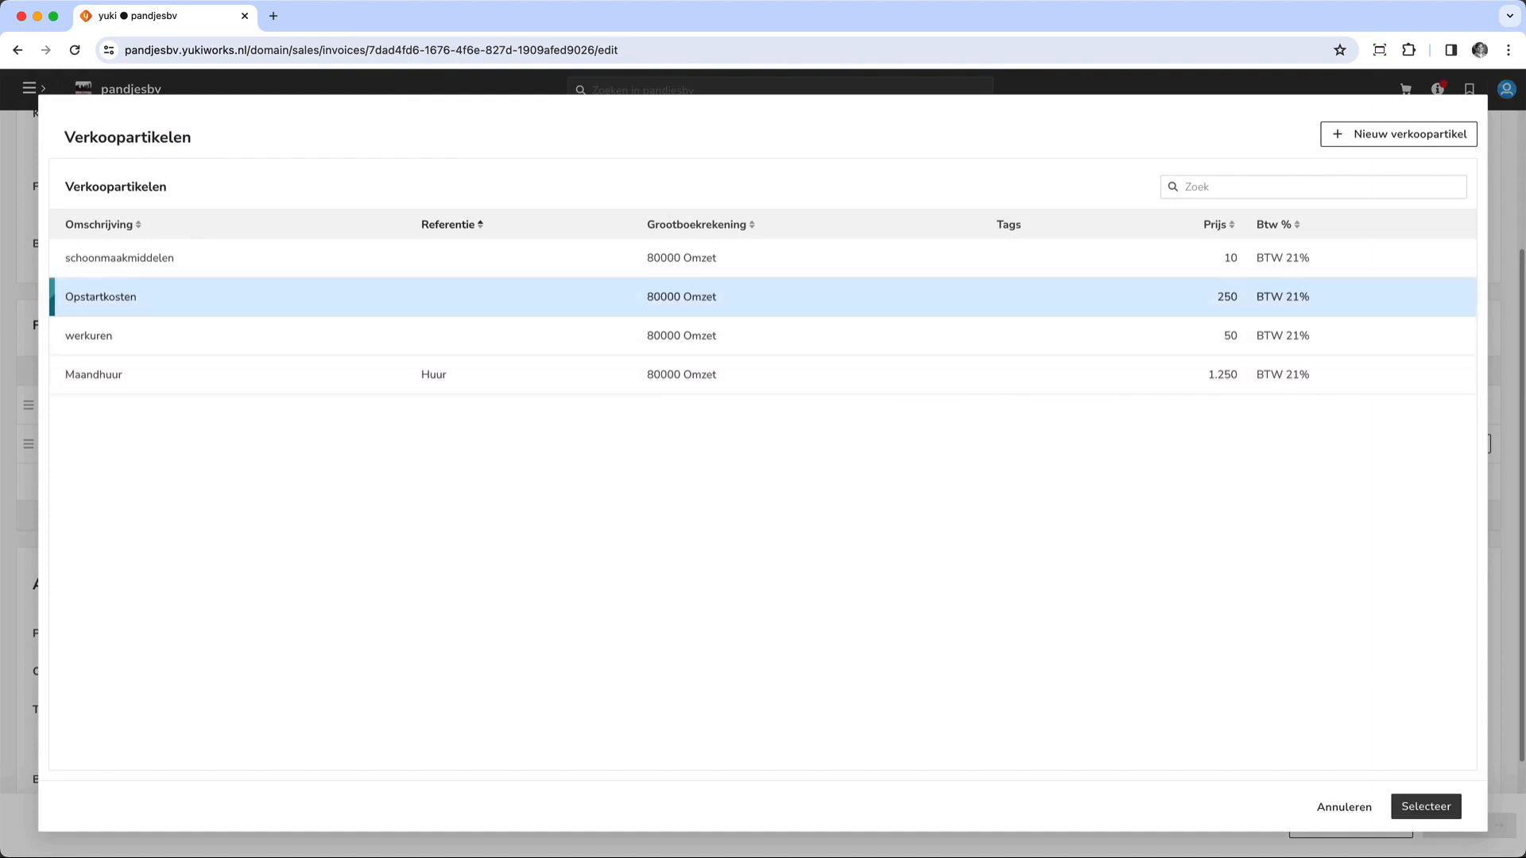
{"action": "left_click", "coordinate": [1426, 806]}
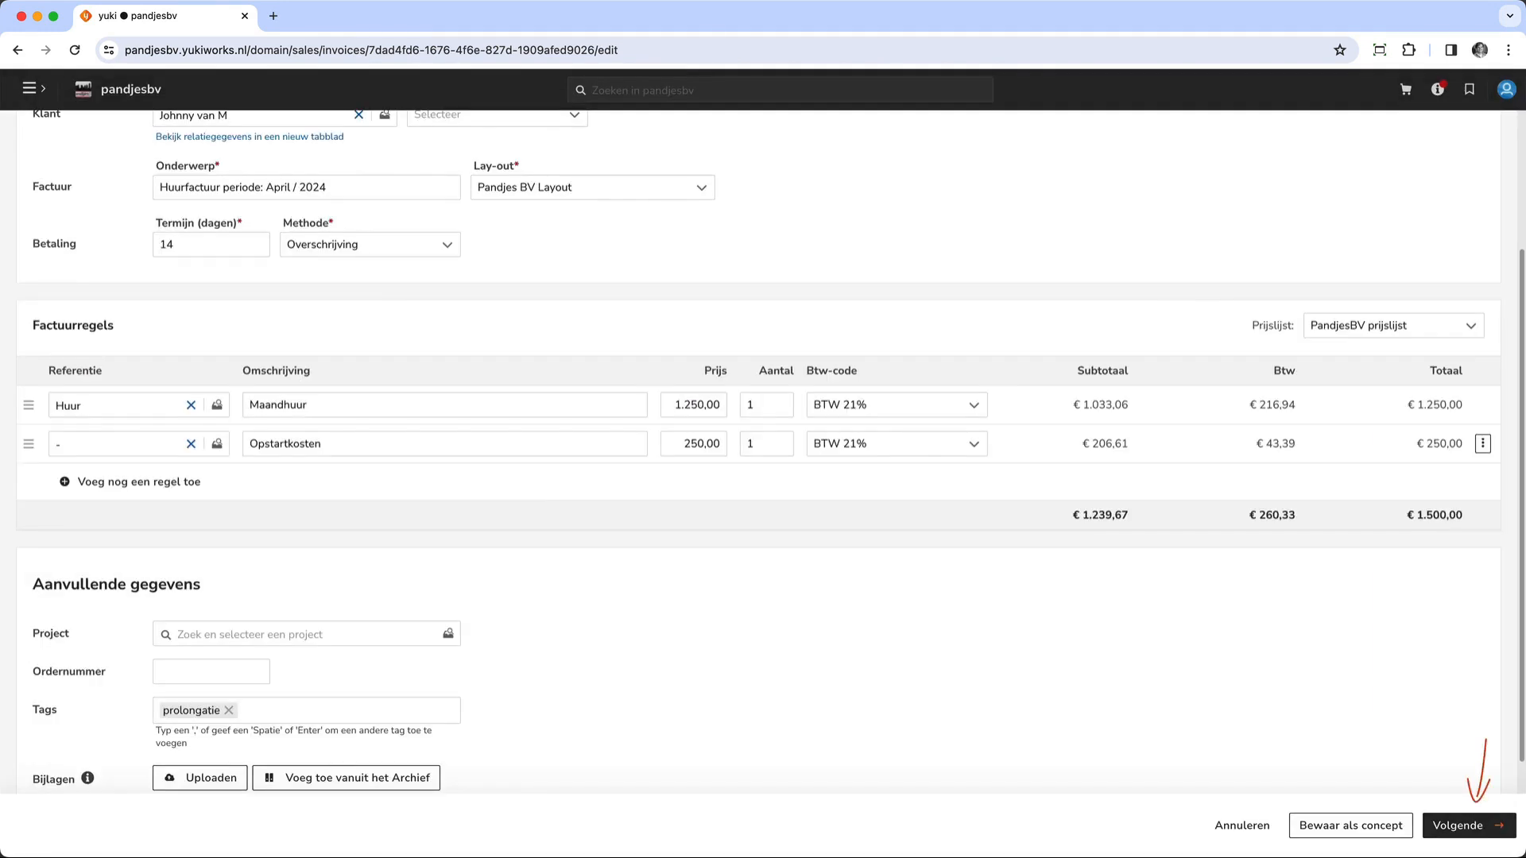
{"action": "left_click", "coordinate": [1469, 826]}
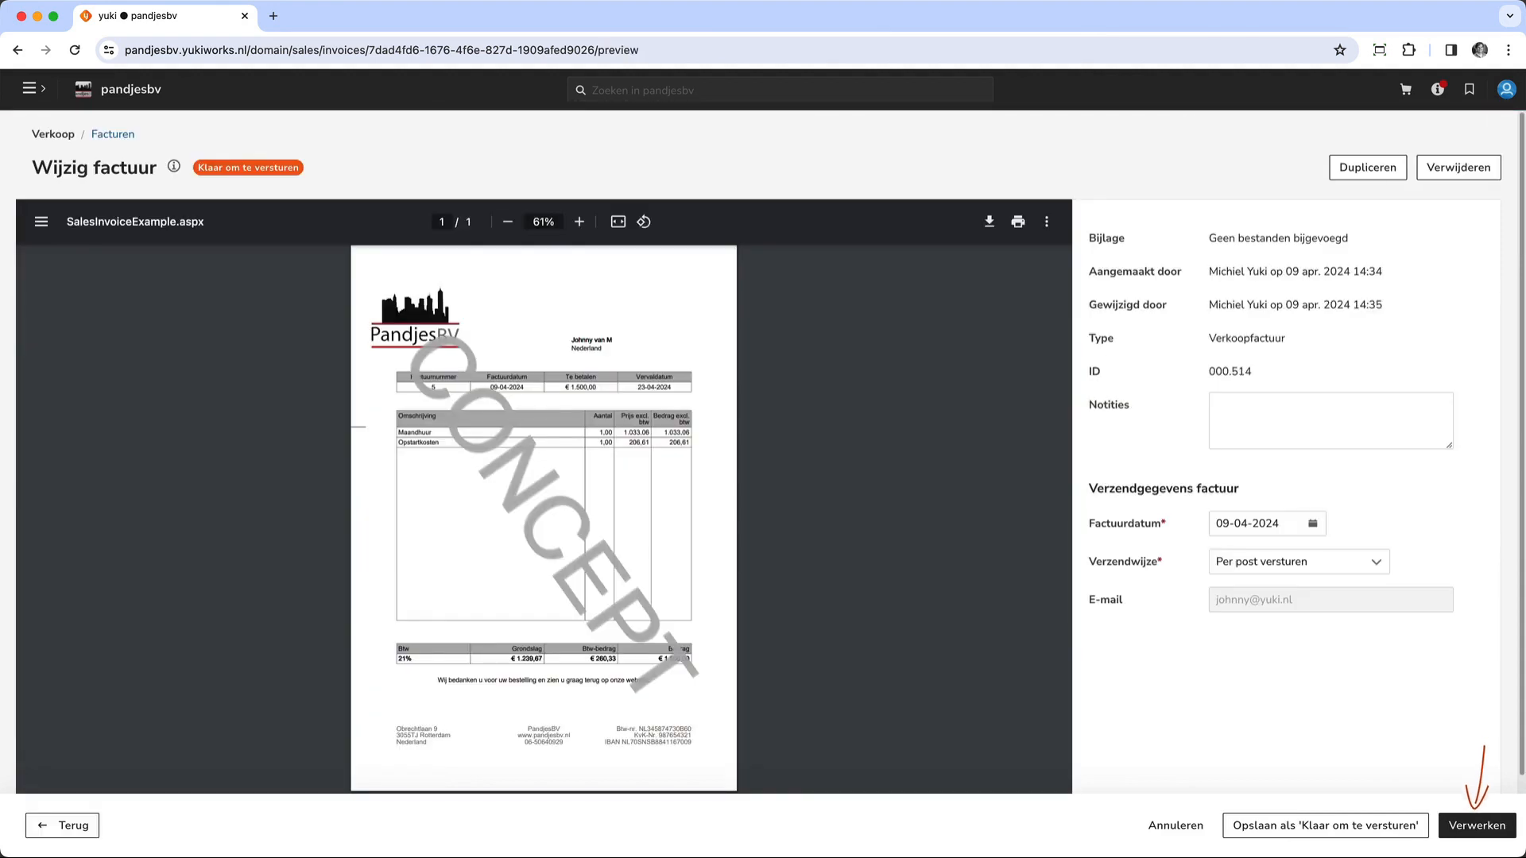
{"action": "left_click", "coordinate": [1477, 825]}
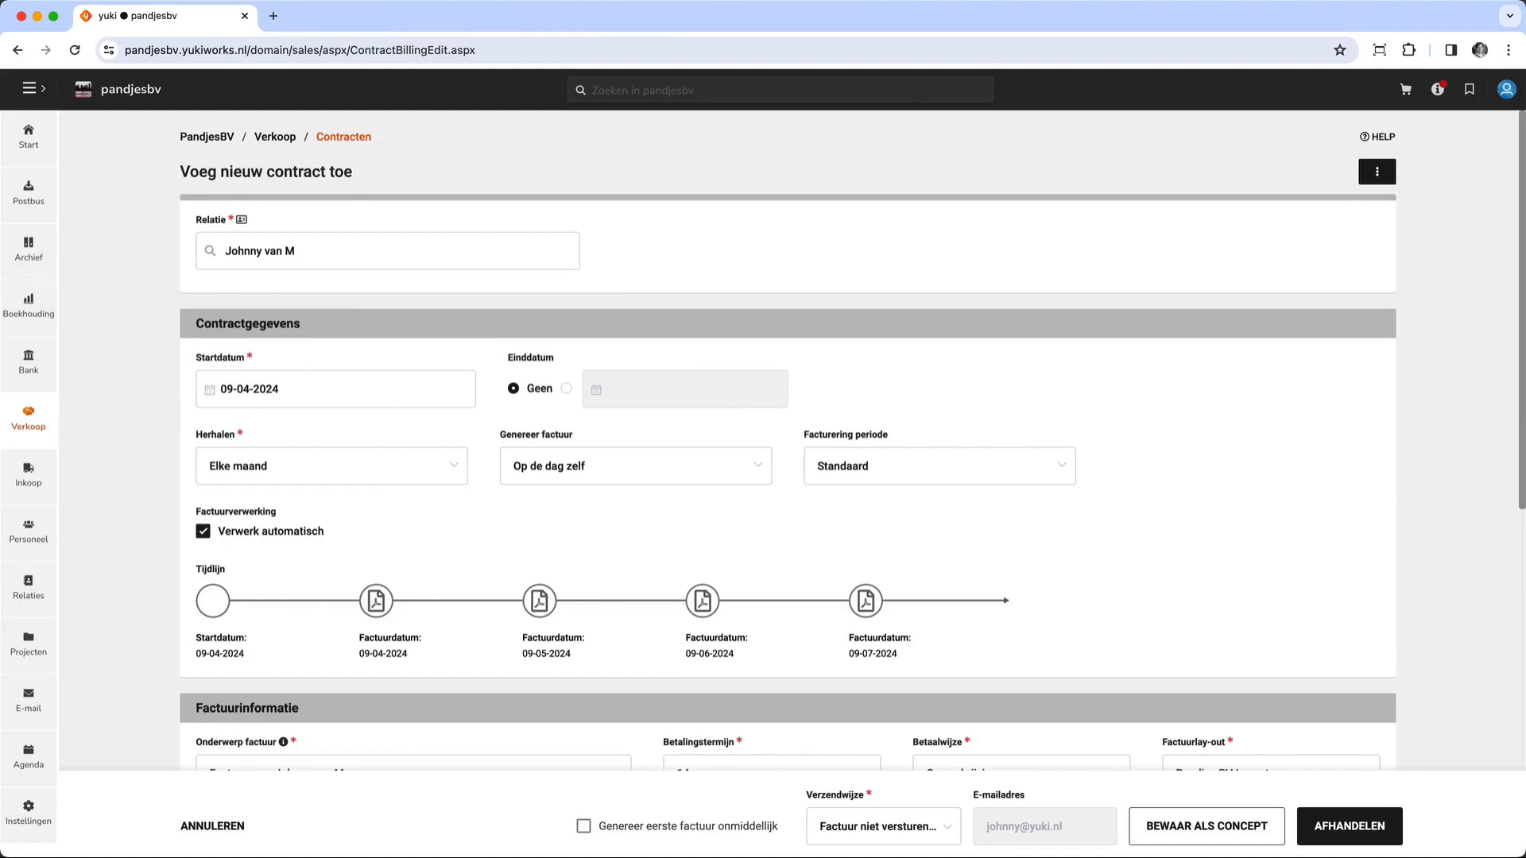
- Have the new contract generate its first invoice immediately and save that invoice as 'Klaar om te versturen'
{"action": "scroll", "coordinate": [787, 437], "scroll_direction": "down", "scroll_amount": 10}
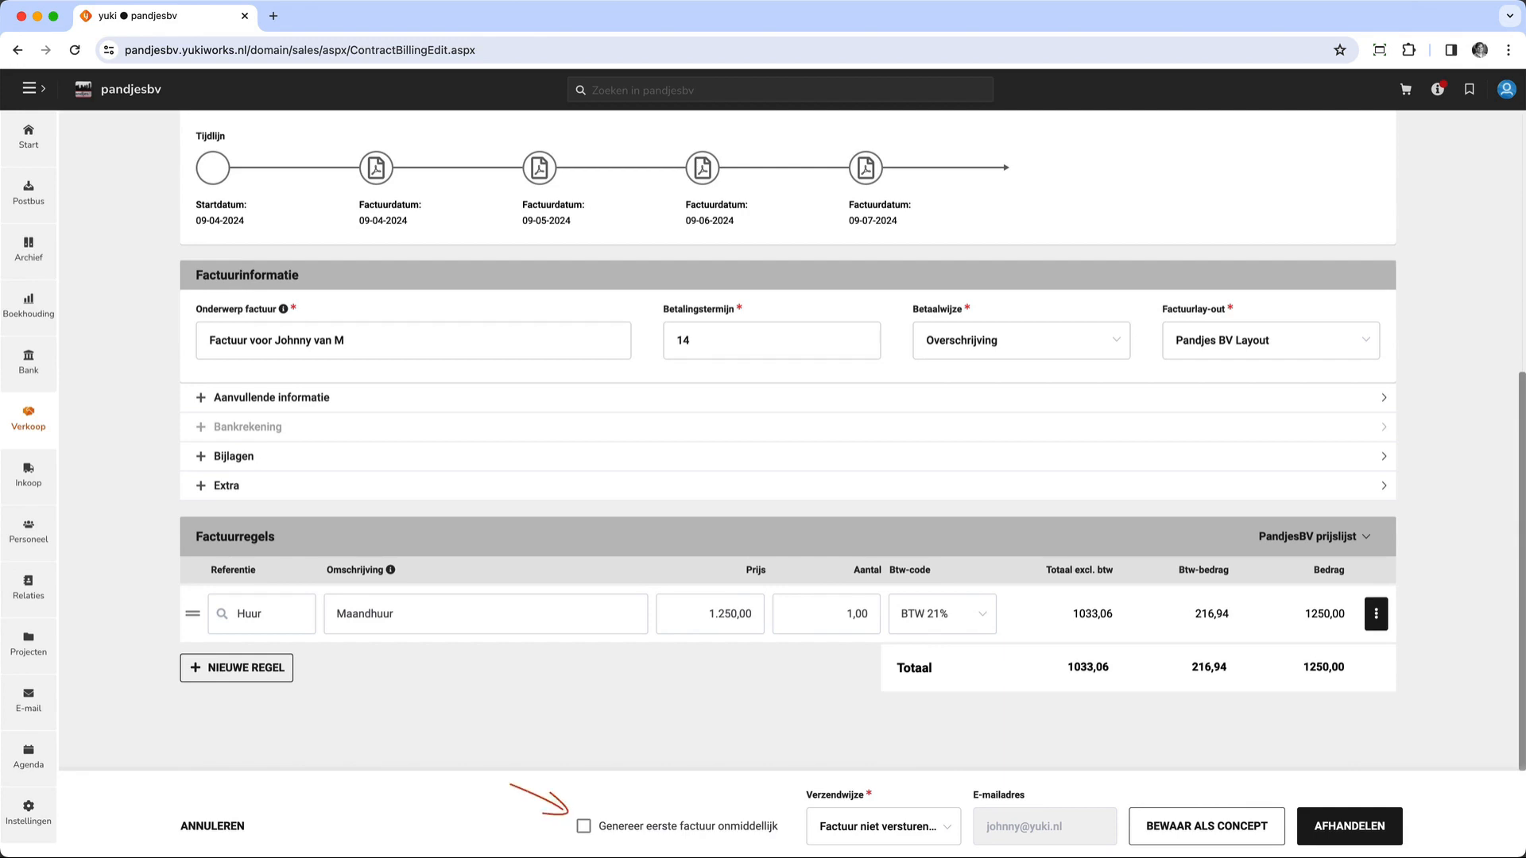
{"action": "left_click", "coordinate": [583, 827]}
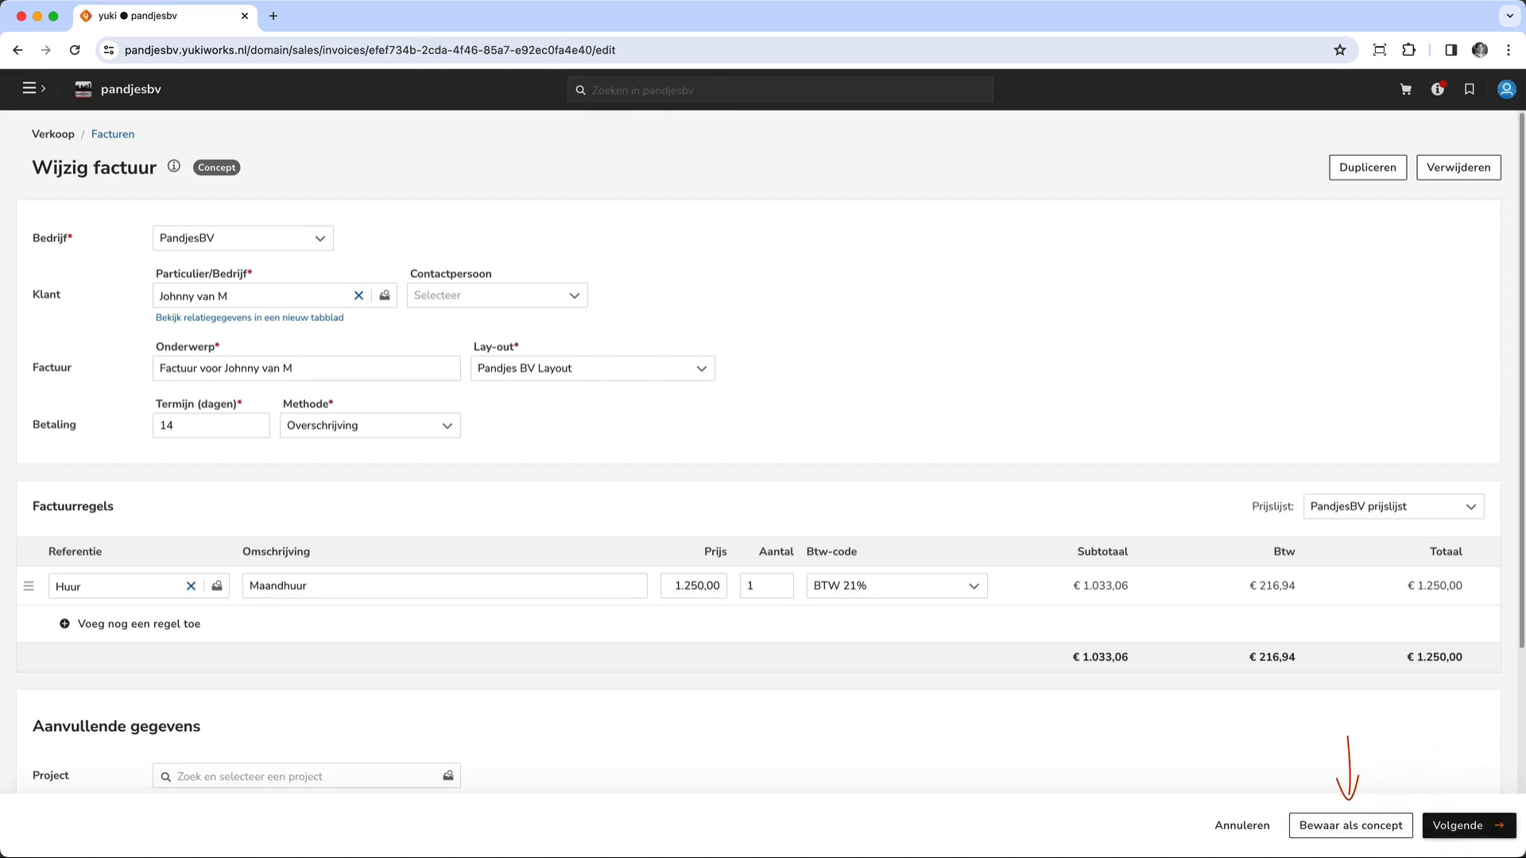
{"action": "left_click", "coordinate": [1469, 826]}
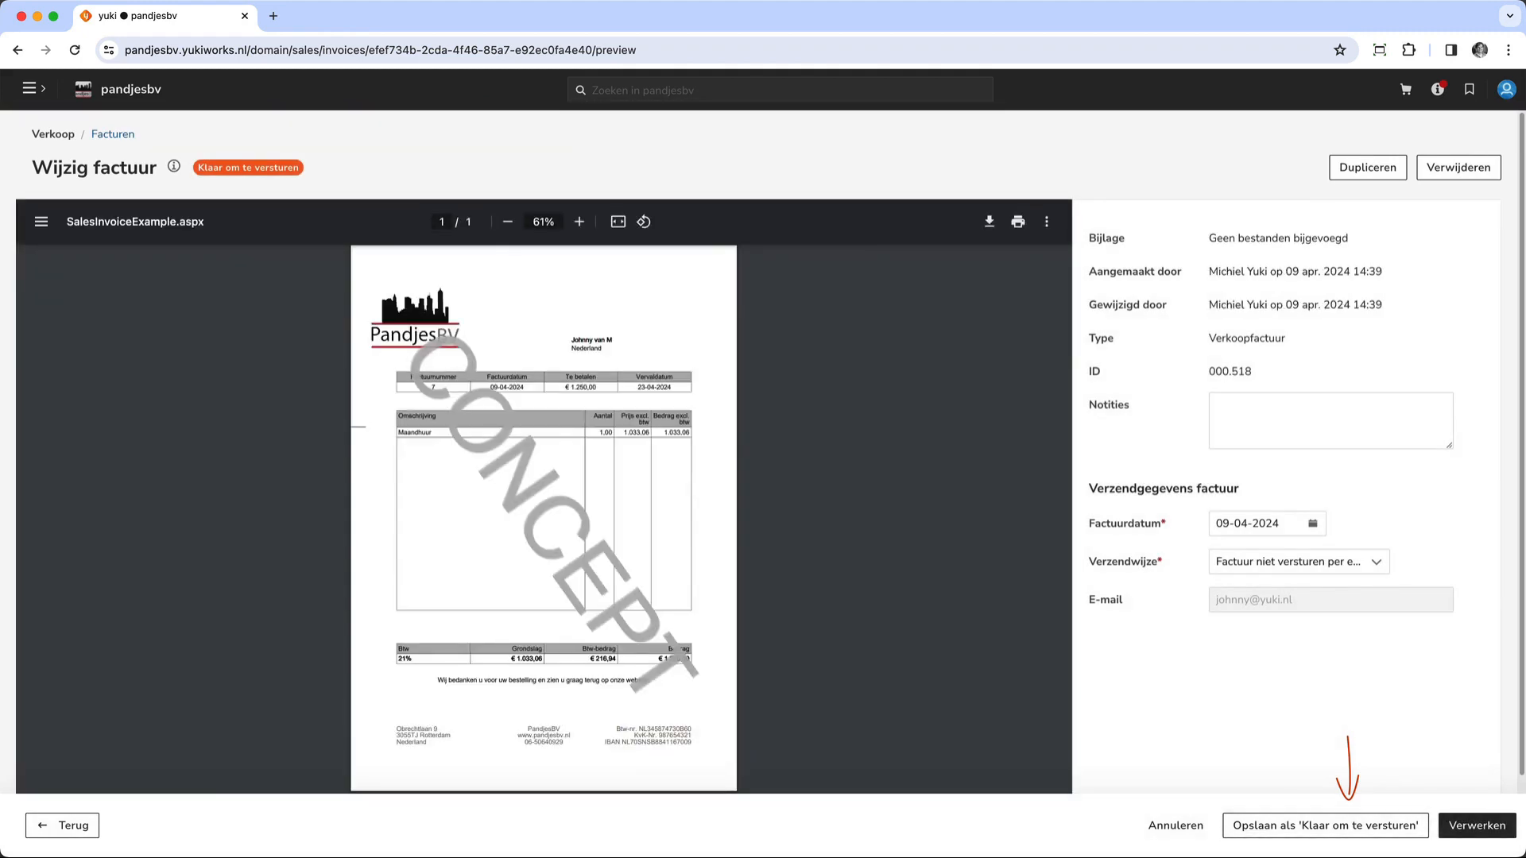
{"action": "left_click", "coordinate": [1325, 826]}
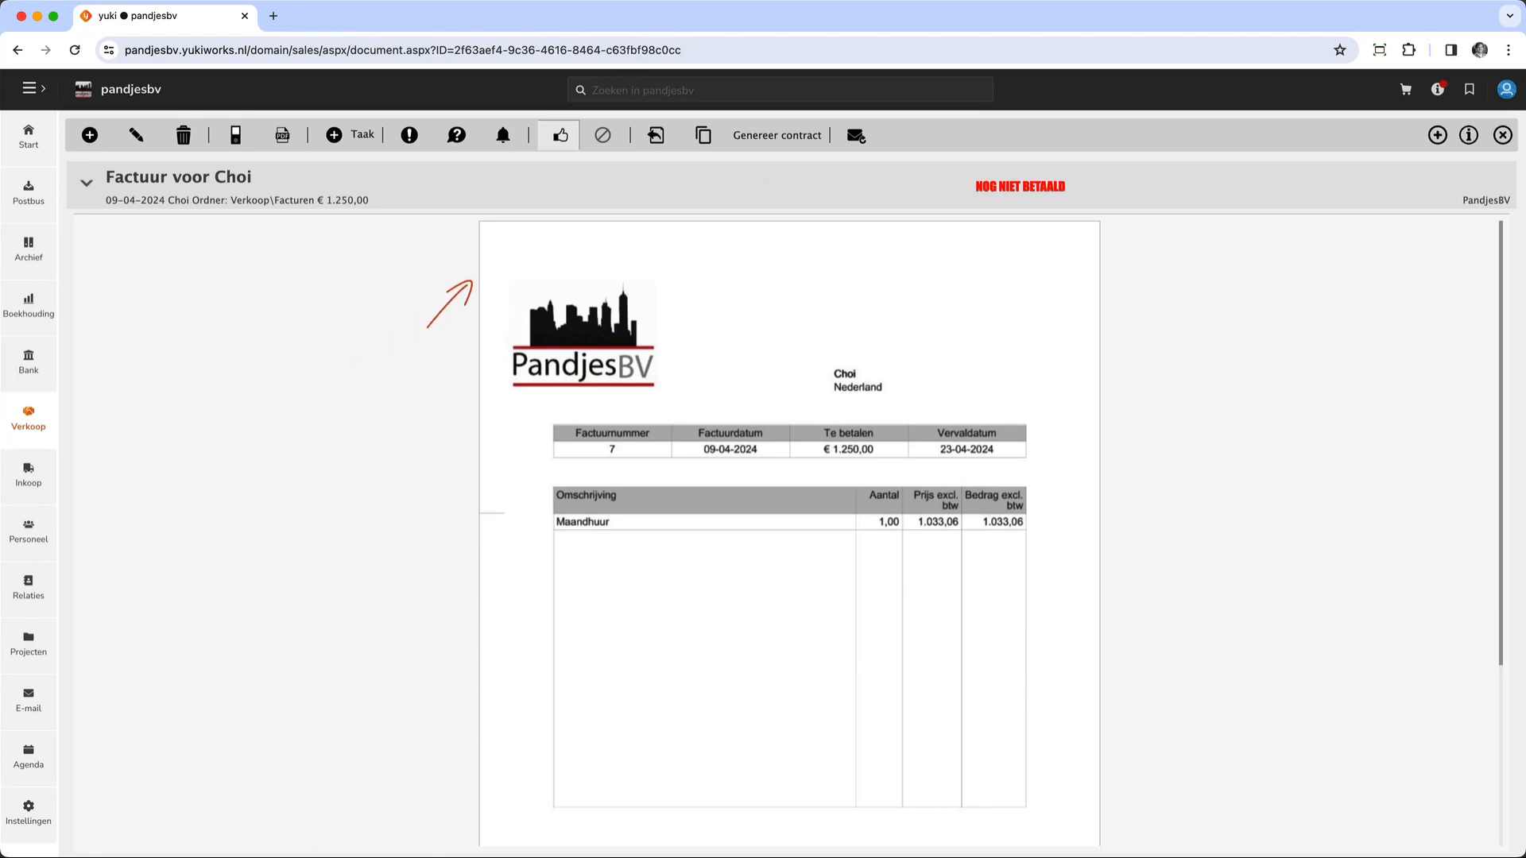
- Generate a contract from the opened sales invoice and set its start date to 01-05-2024
{"action": "left_click", "coordinate": [777, 135]}
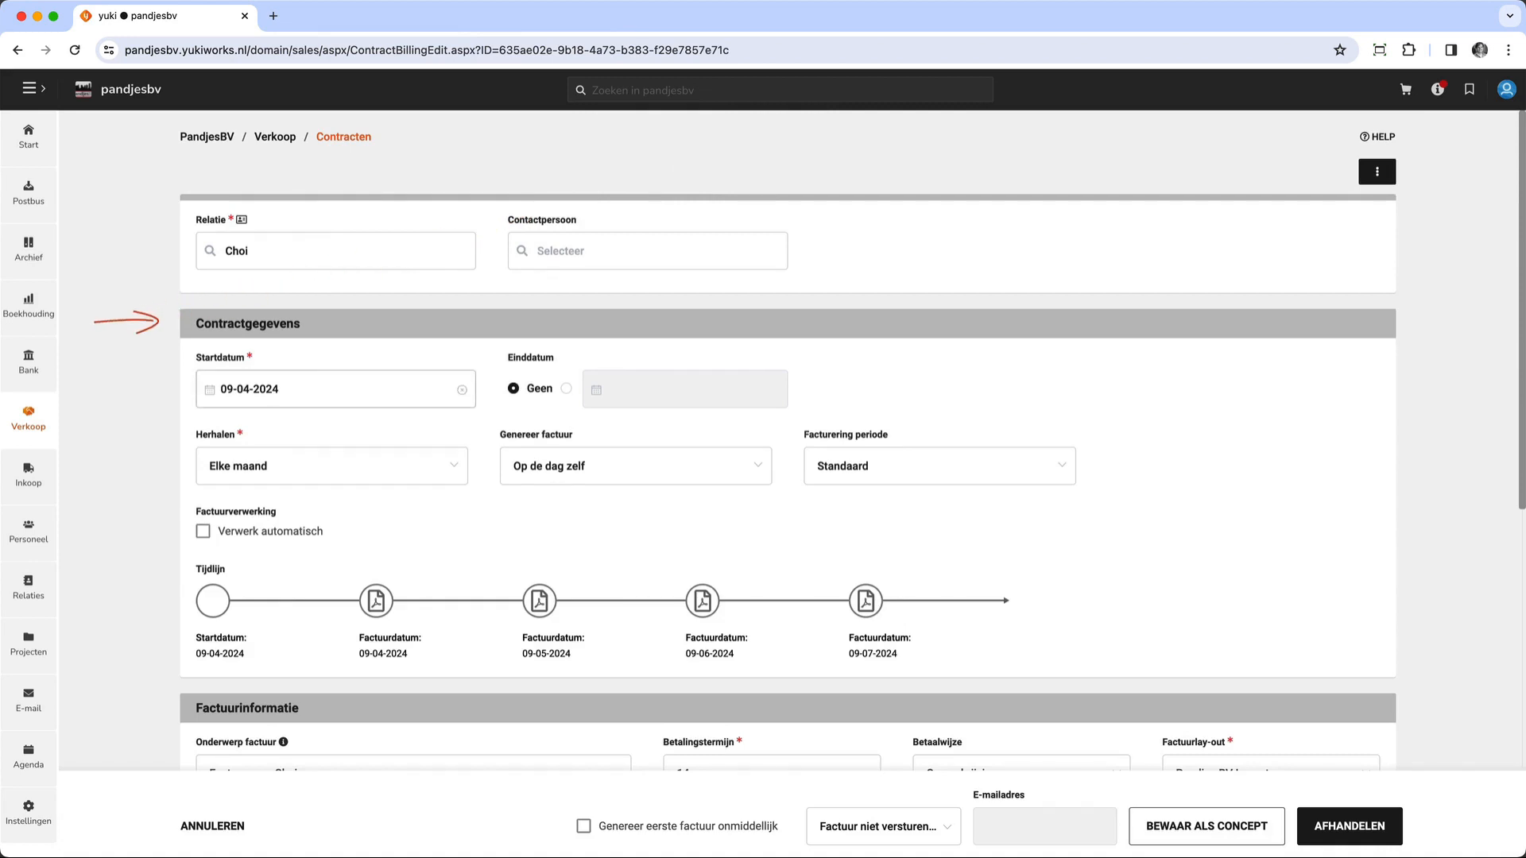
{"action": "left_click", "coordinate": [227, 389]}
{"action": "left_click", "coordinate": [504, 439]}
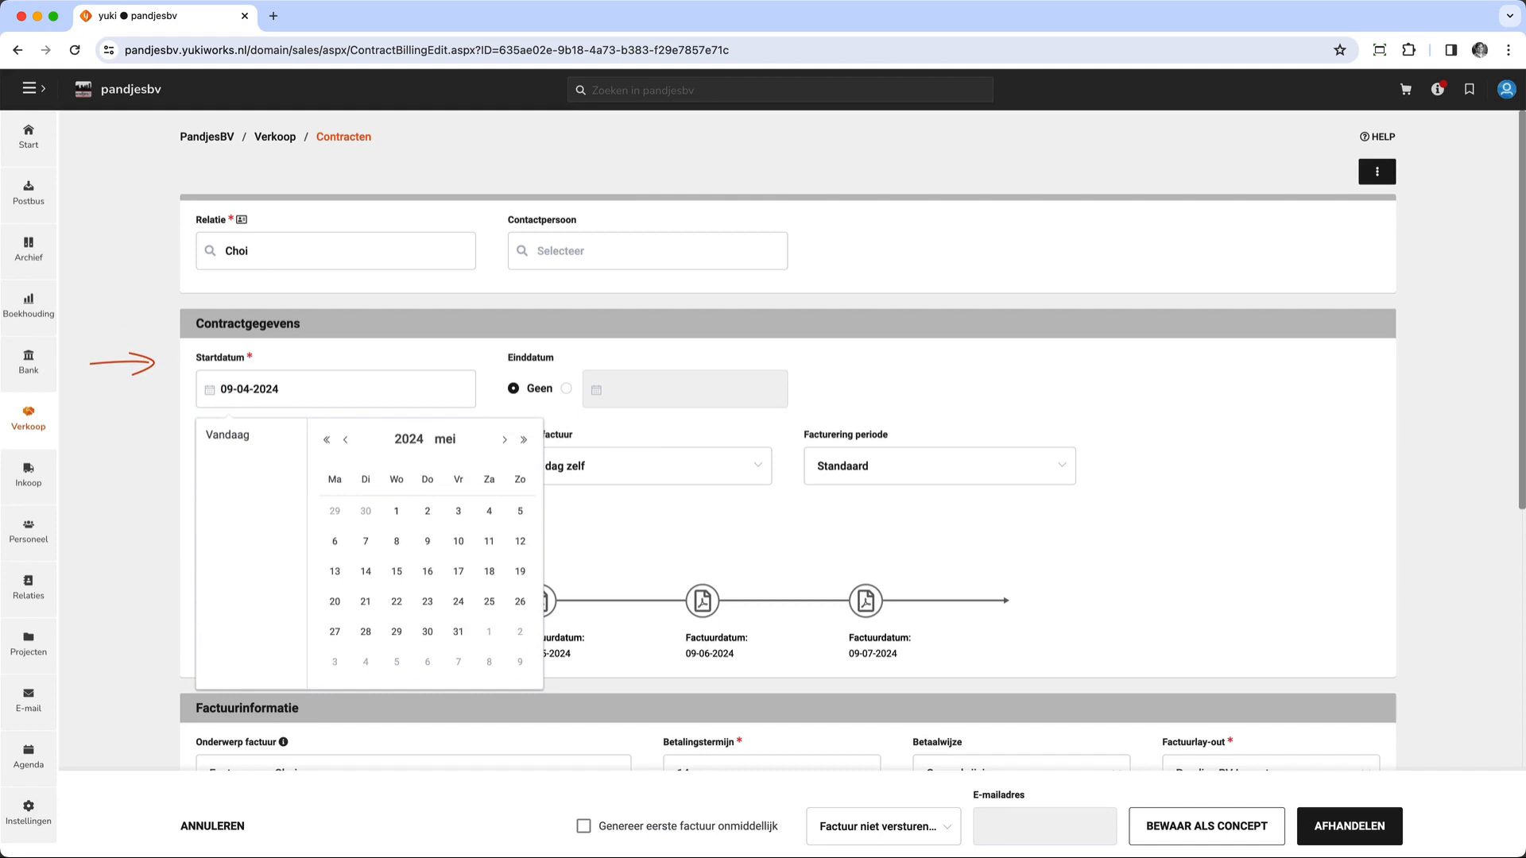
{"action": "left_click", "coordinate": [396, 512]}
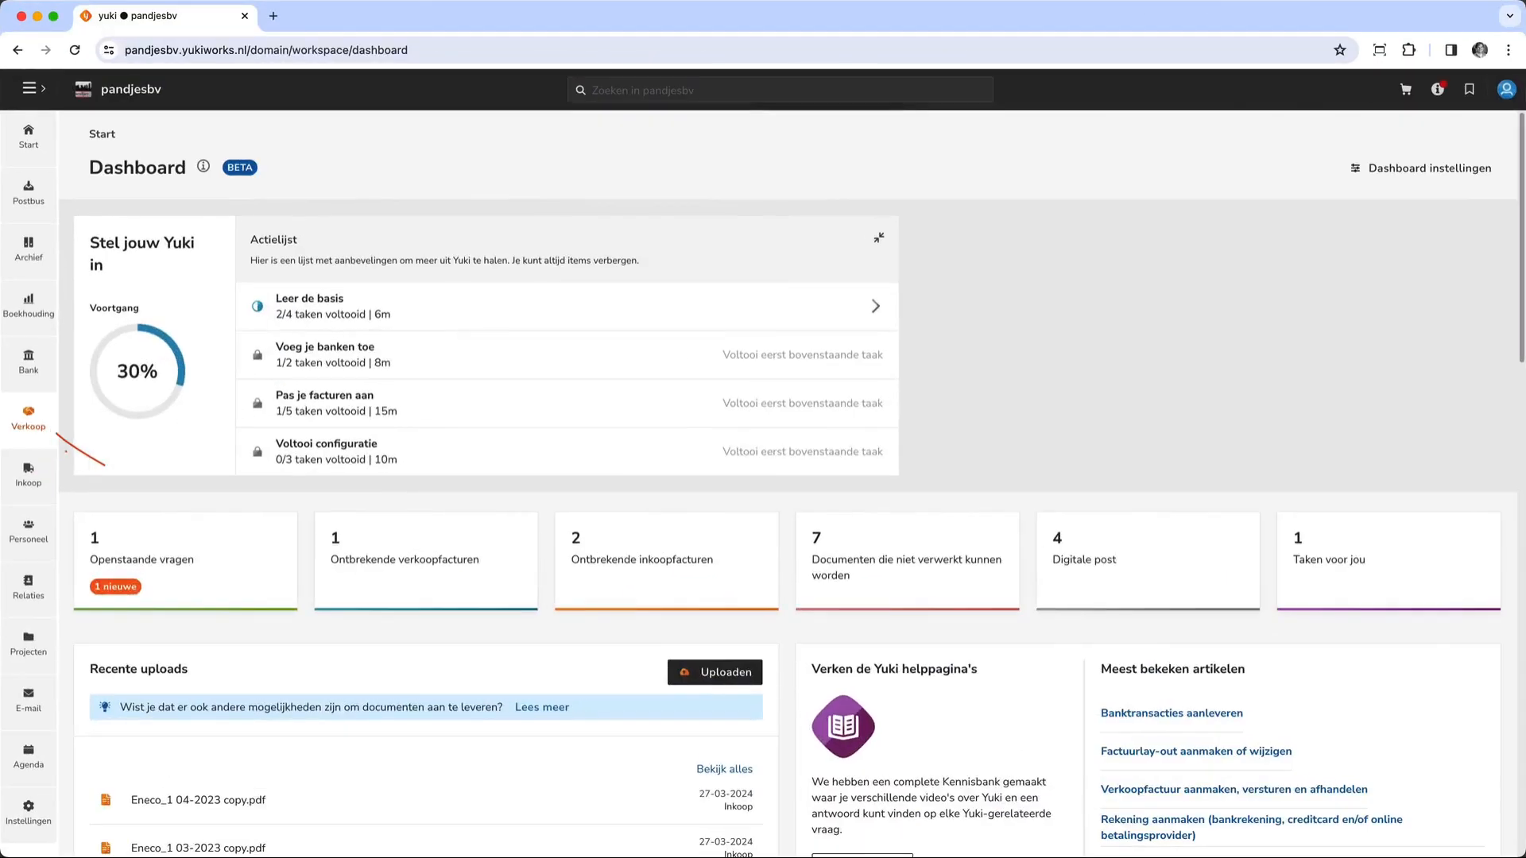
- Open the sales contracts overview and view it filtered on Concepten and on Alle contracten
{"action": "left_click", "coordinate": [28, 417]}
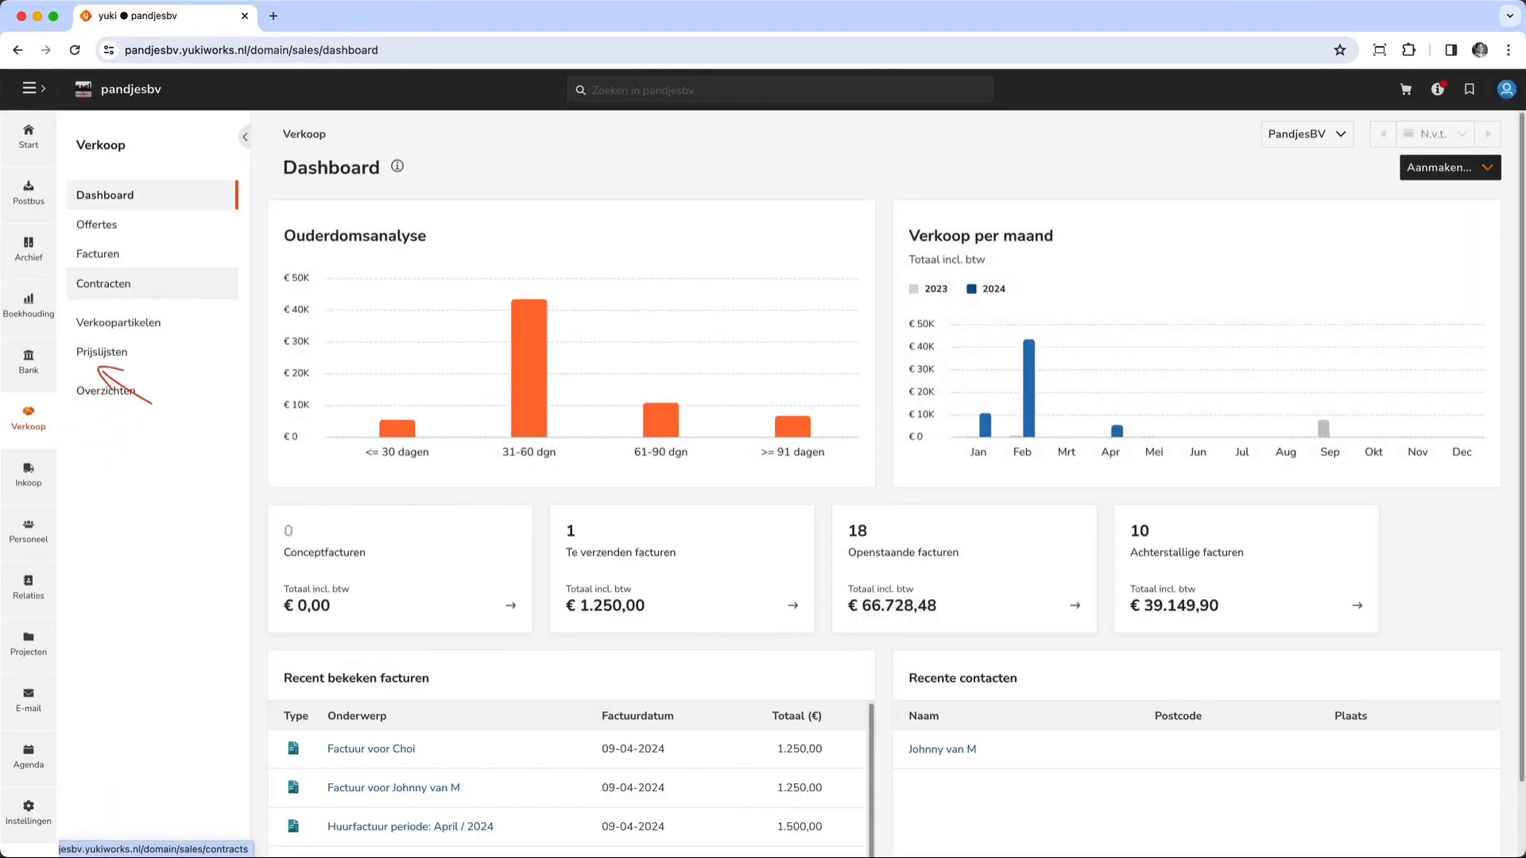
{"action": "left_click", "coordinate": [104, 284]}
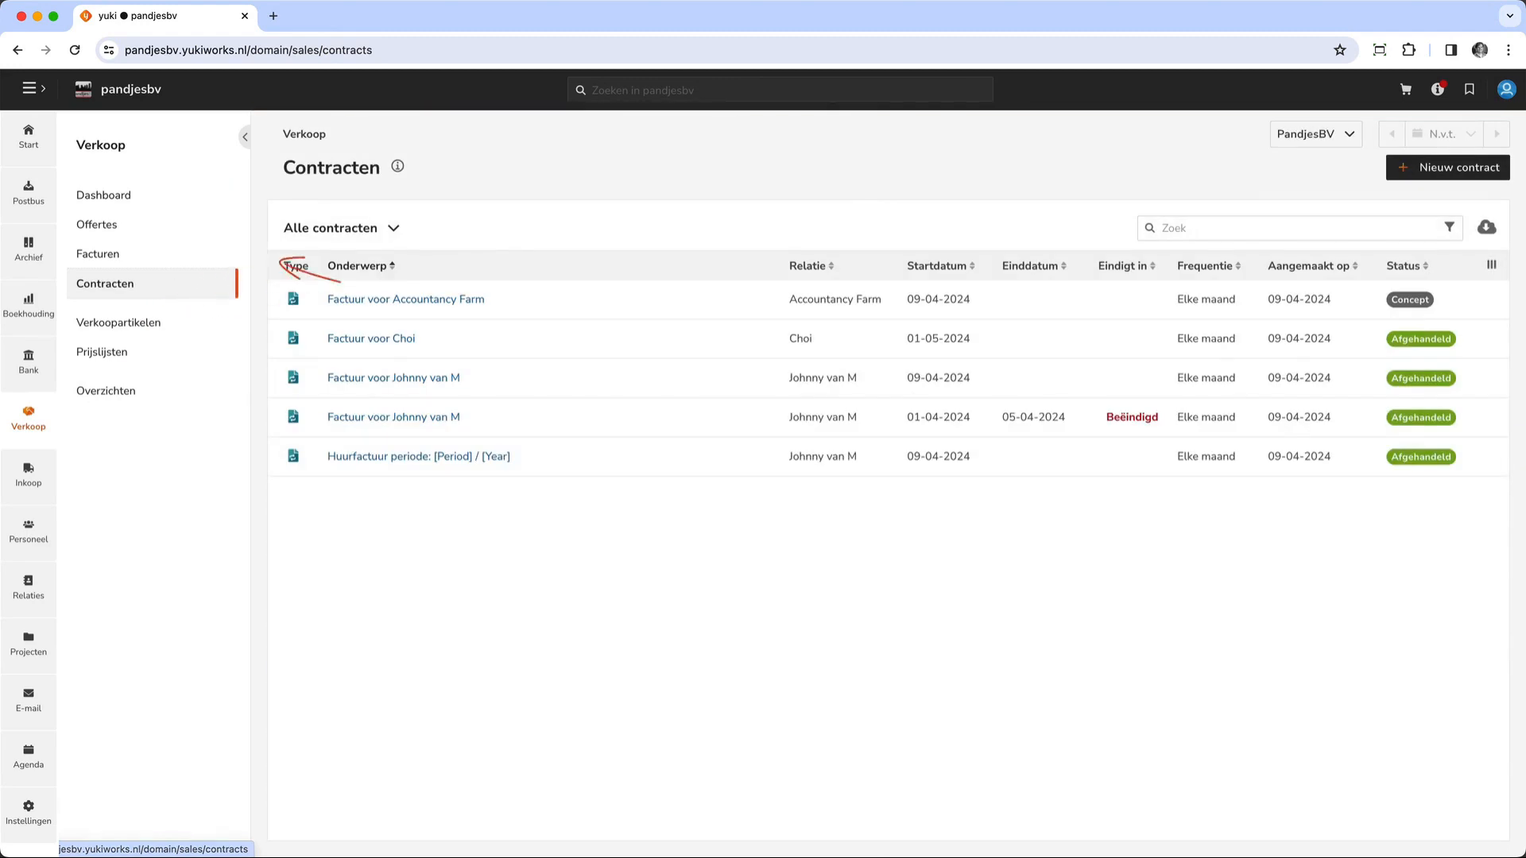
{"action": "left_click", "coordinate": [342, 228]}
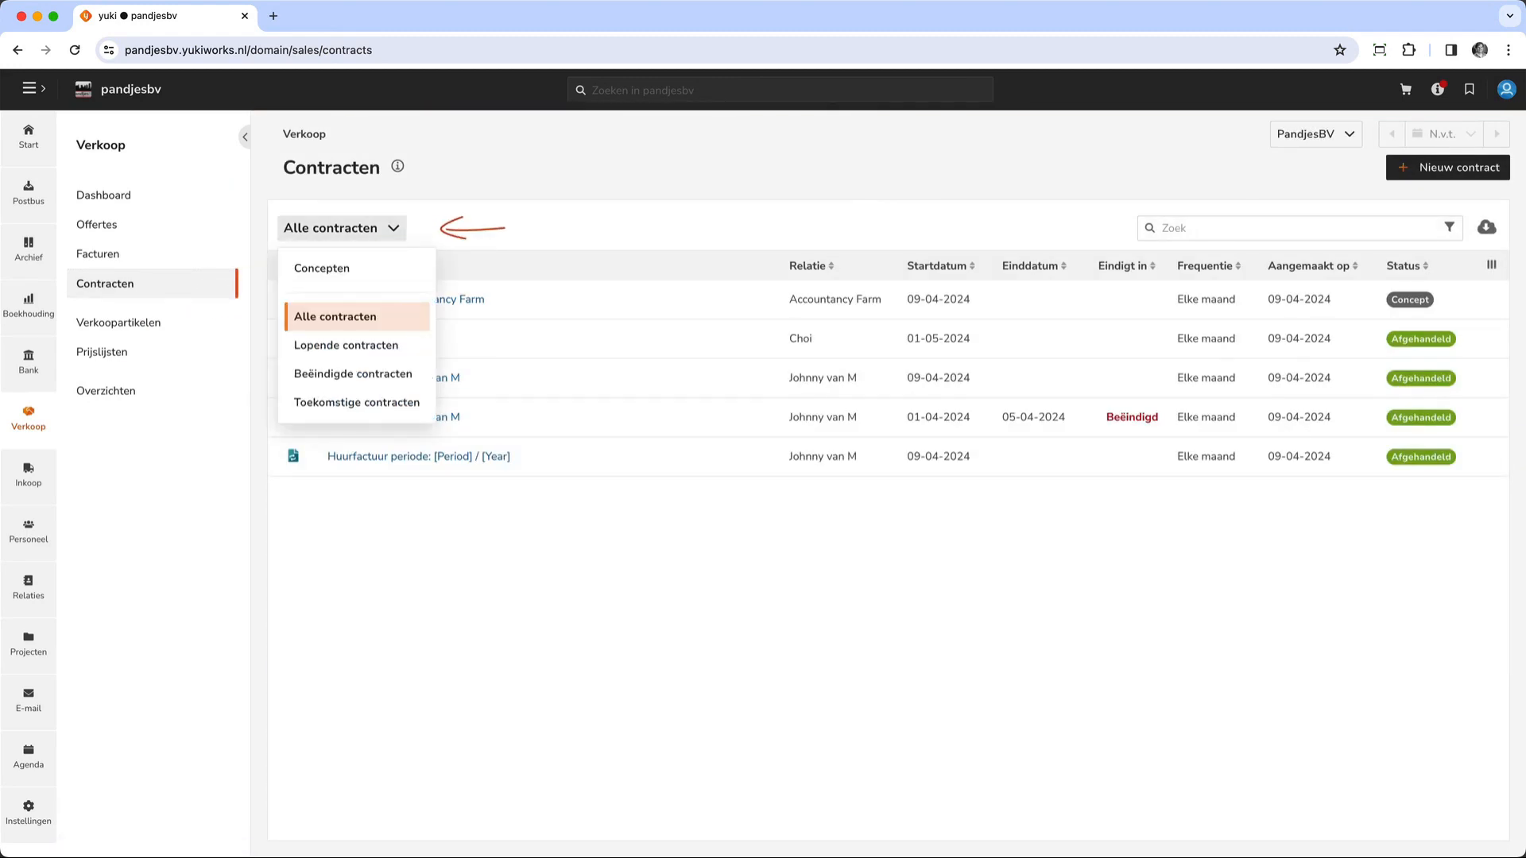
{"action": "left_click", "coordinate": [321, 268]}
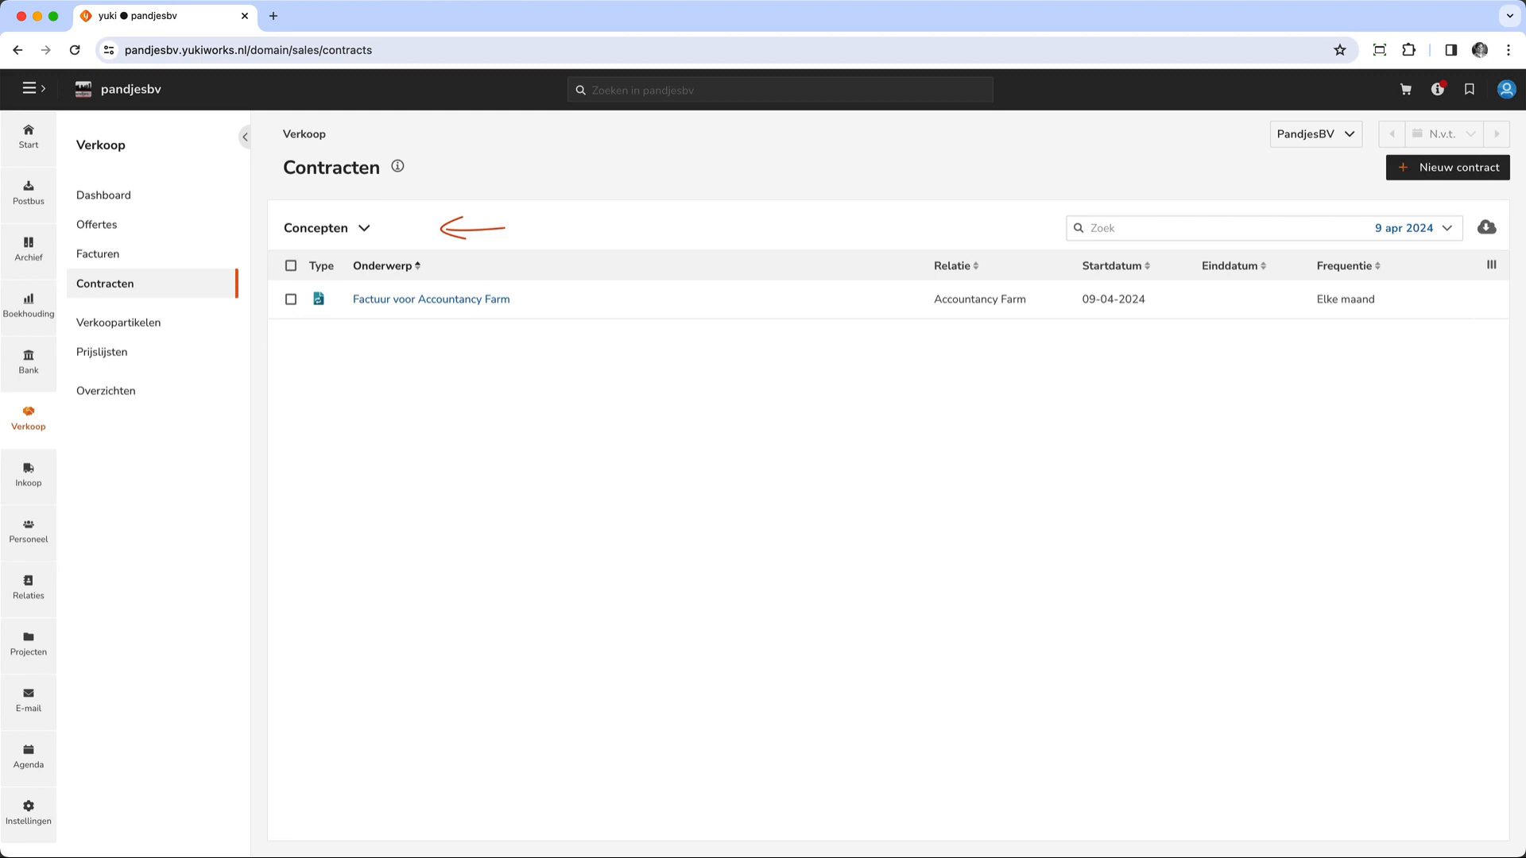
{"action": "left_click", "coordinate": [326, 228]}
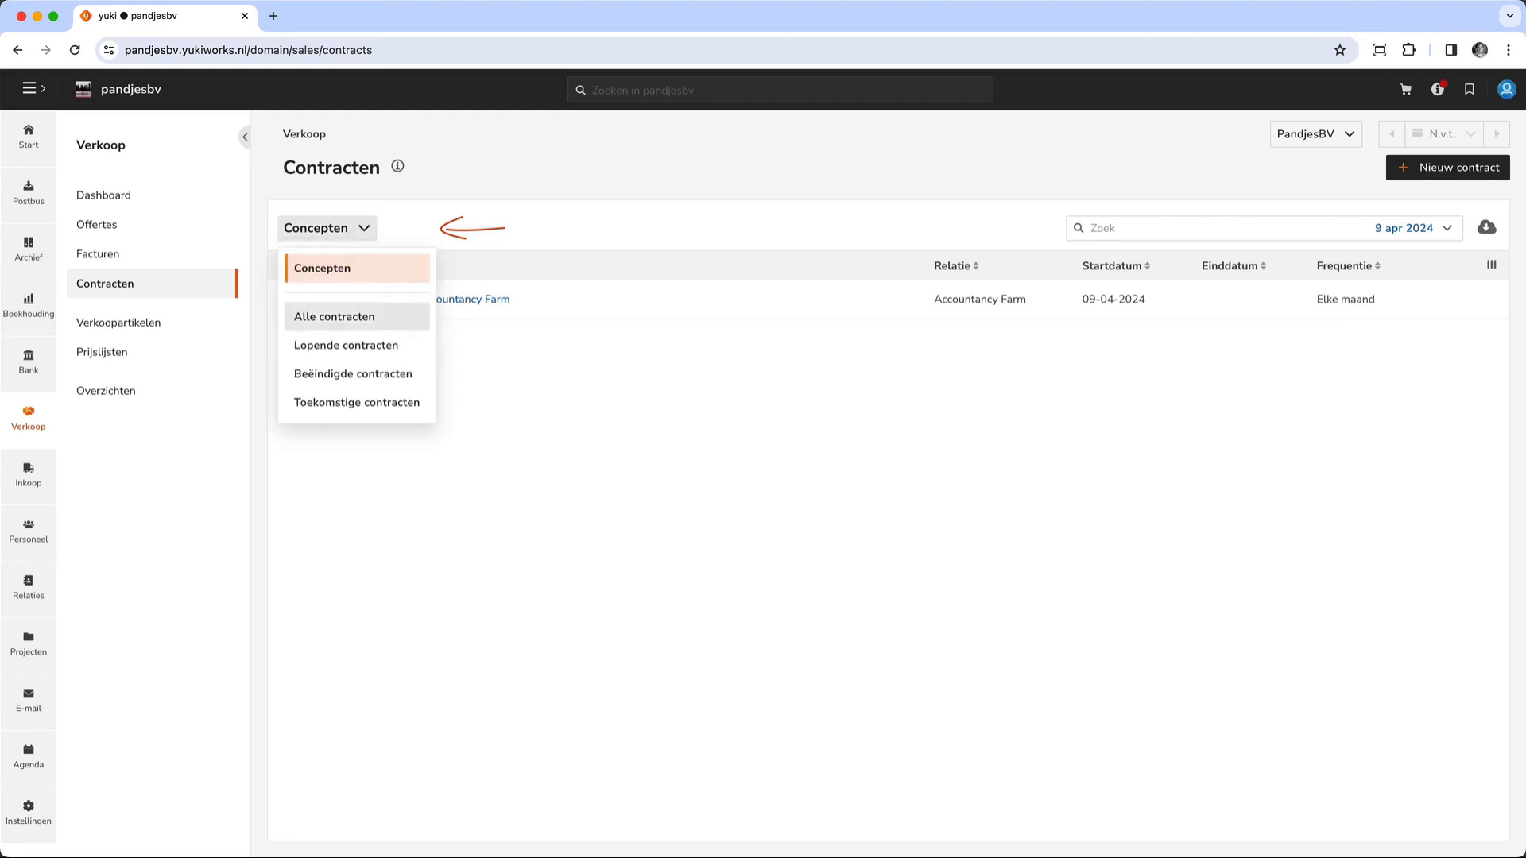
{"action": "left_click", "coordinate": [321, 315]}
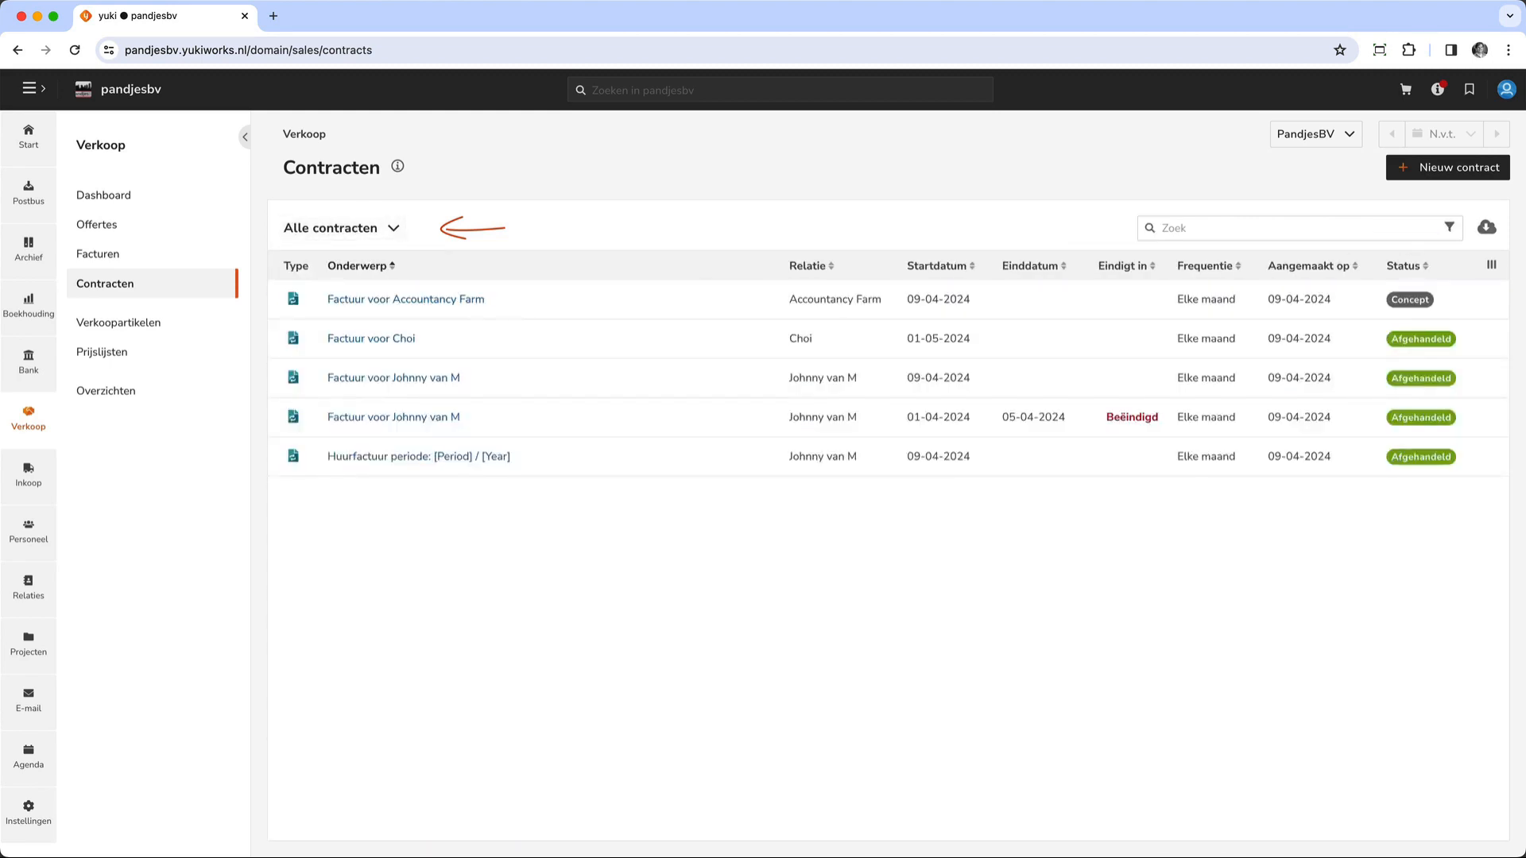
- View the running, ended and future contracts (Lopende, Beëindigde and Toekomstige contracten) in the overview
{"action": "left_click", "coordinate": [326, 228]}
{"action": "left_click", "coordinate": [322, 346]}
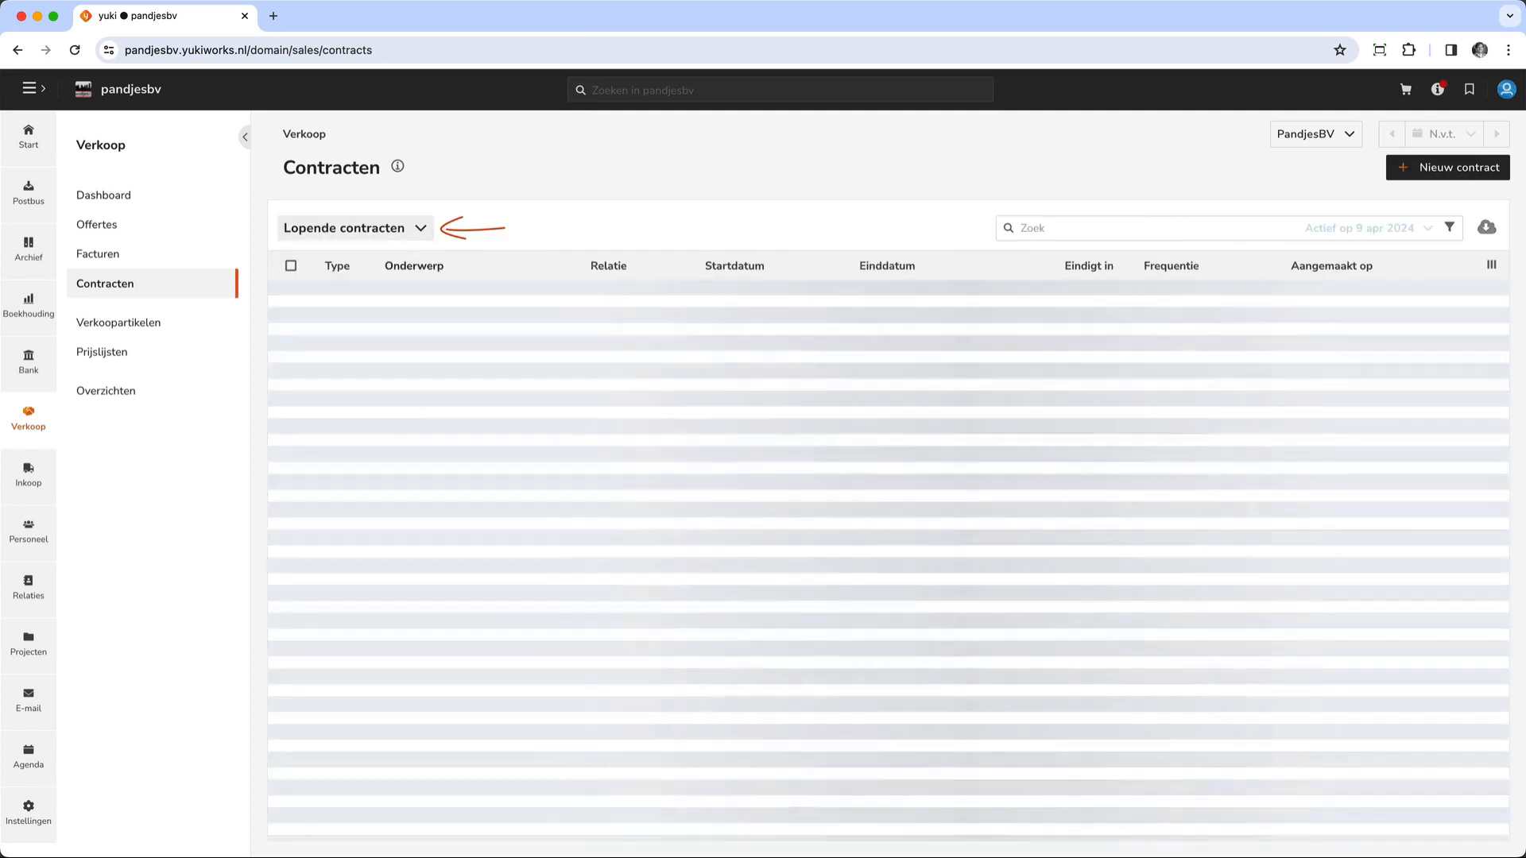
{"action": "left_click", "coordinate": [326, 228]}
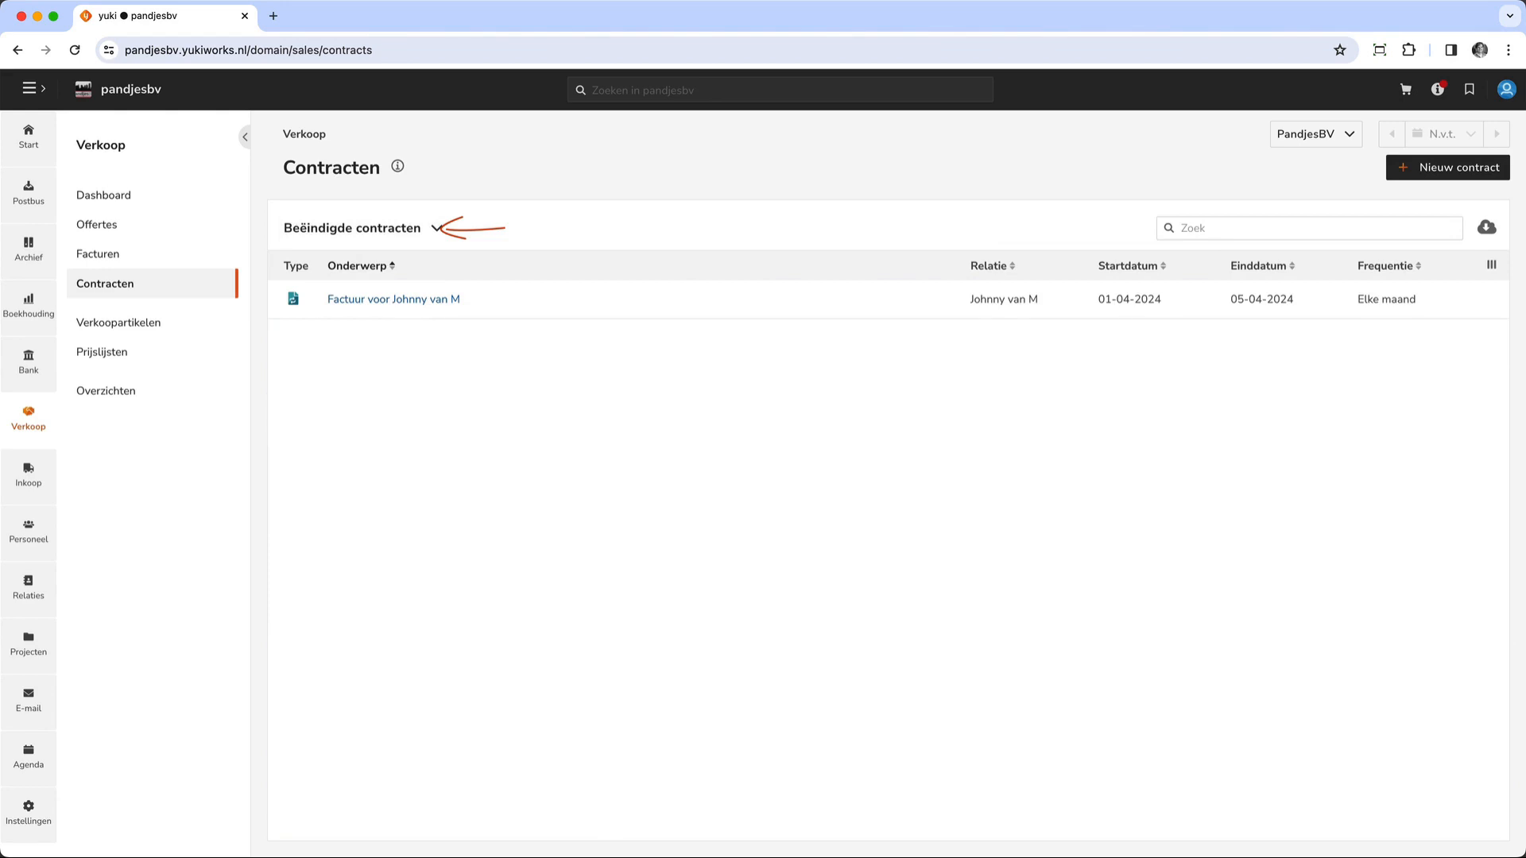
{"action": "left_click", "coordinate": [435, 228]}
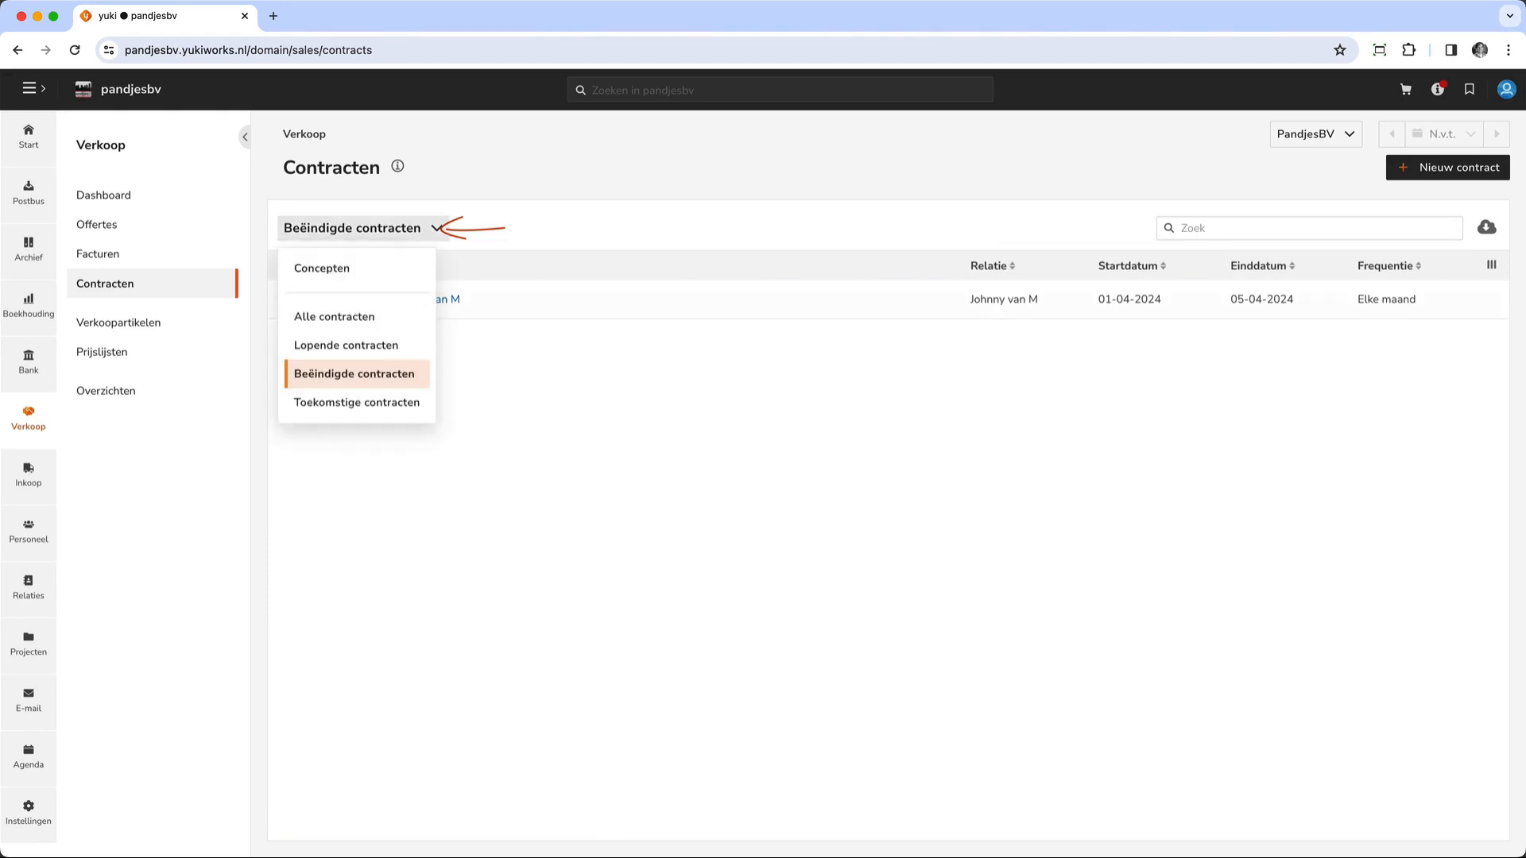
{"action": "left_click", "coordinate": [350, 401]}
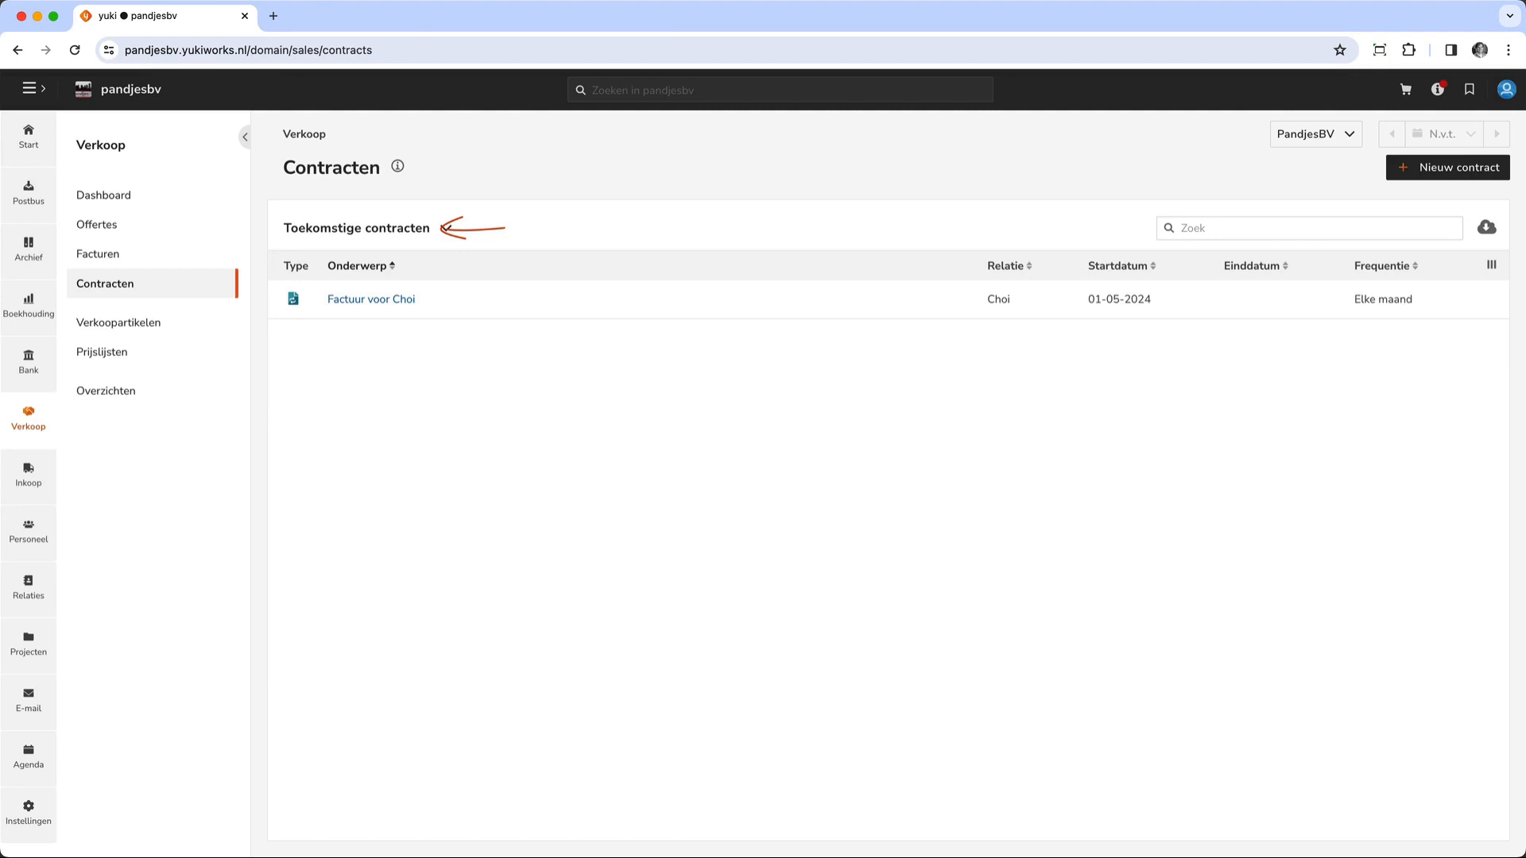
- Filter the overview on Lopende contracten and open the first listed contract for editing
{"action": "left_click", "coordinate": [443, 227]}
{"action": "left_click", "coordinate": [350, 345]}
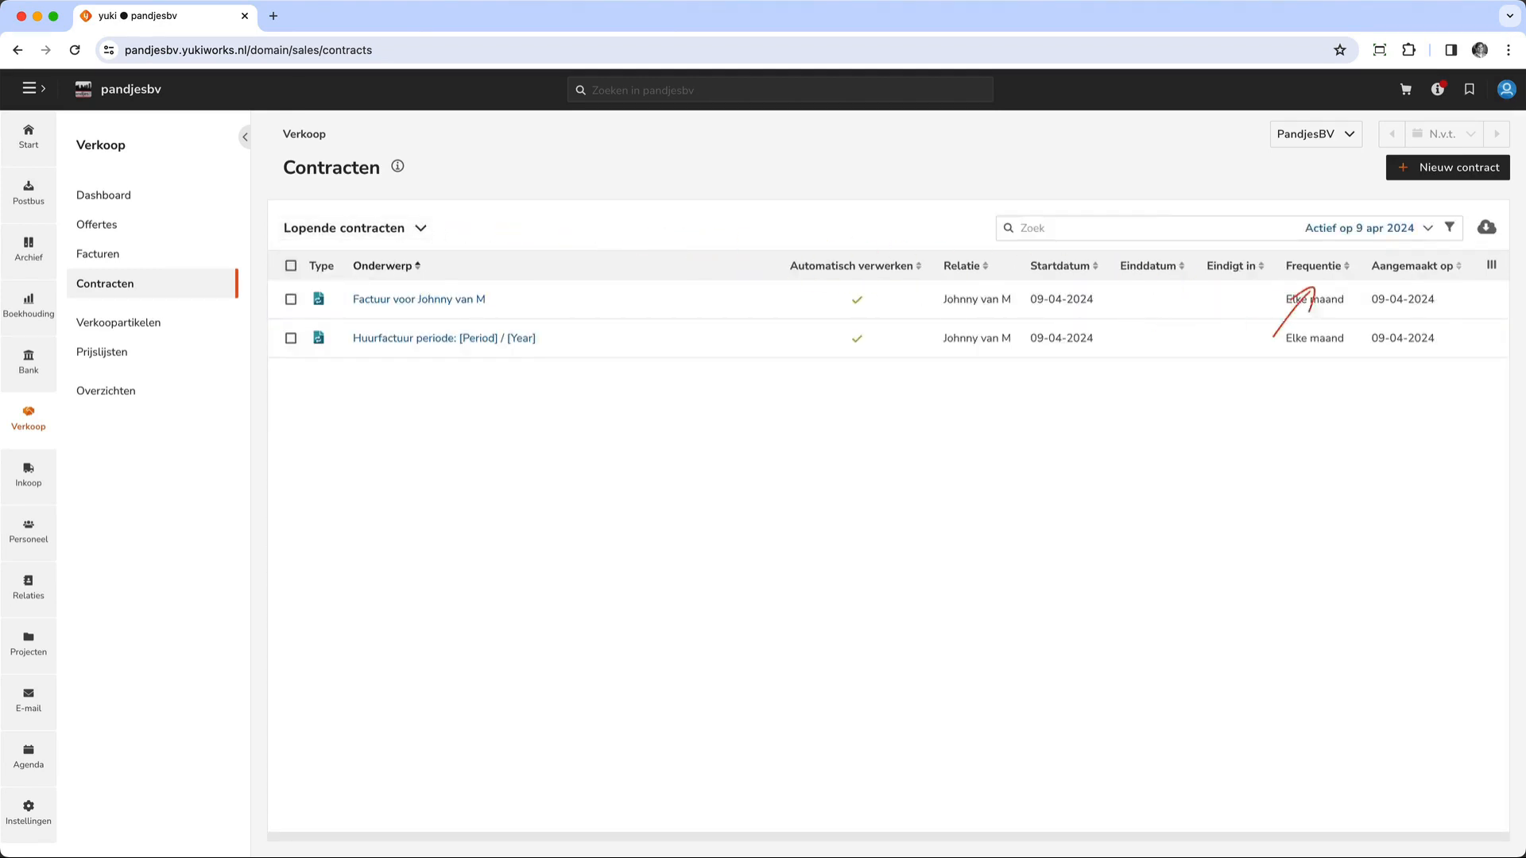
{"action": "left_click", "coordinate": [1491, 298]}
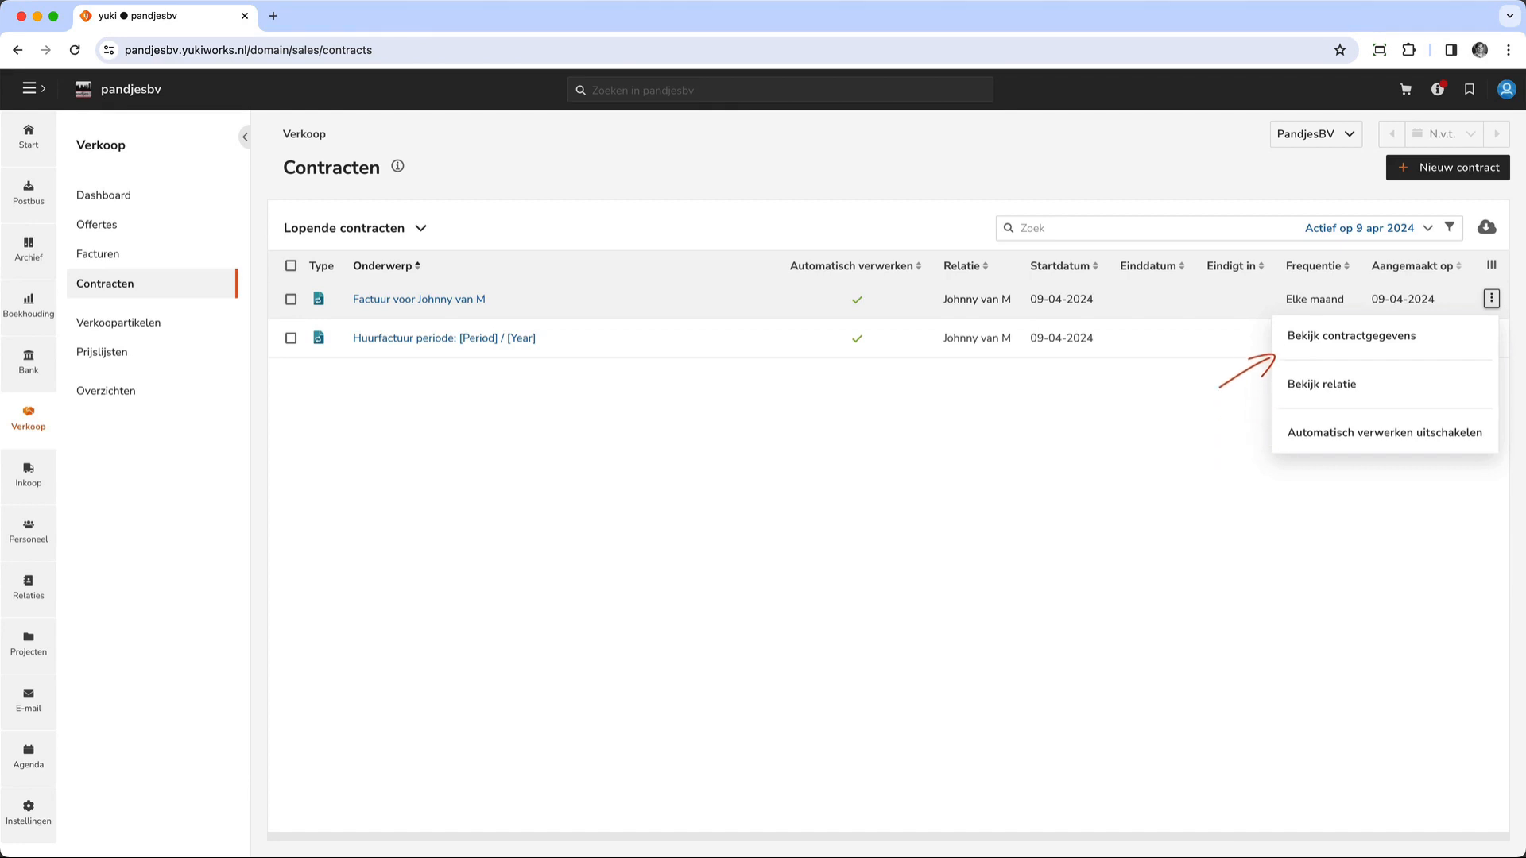
{"action": "left_click", "coordinate": [1276, 342]}
{"action": "left_click", "coordinate": [1373, 176]}
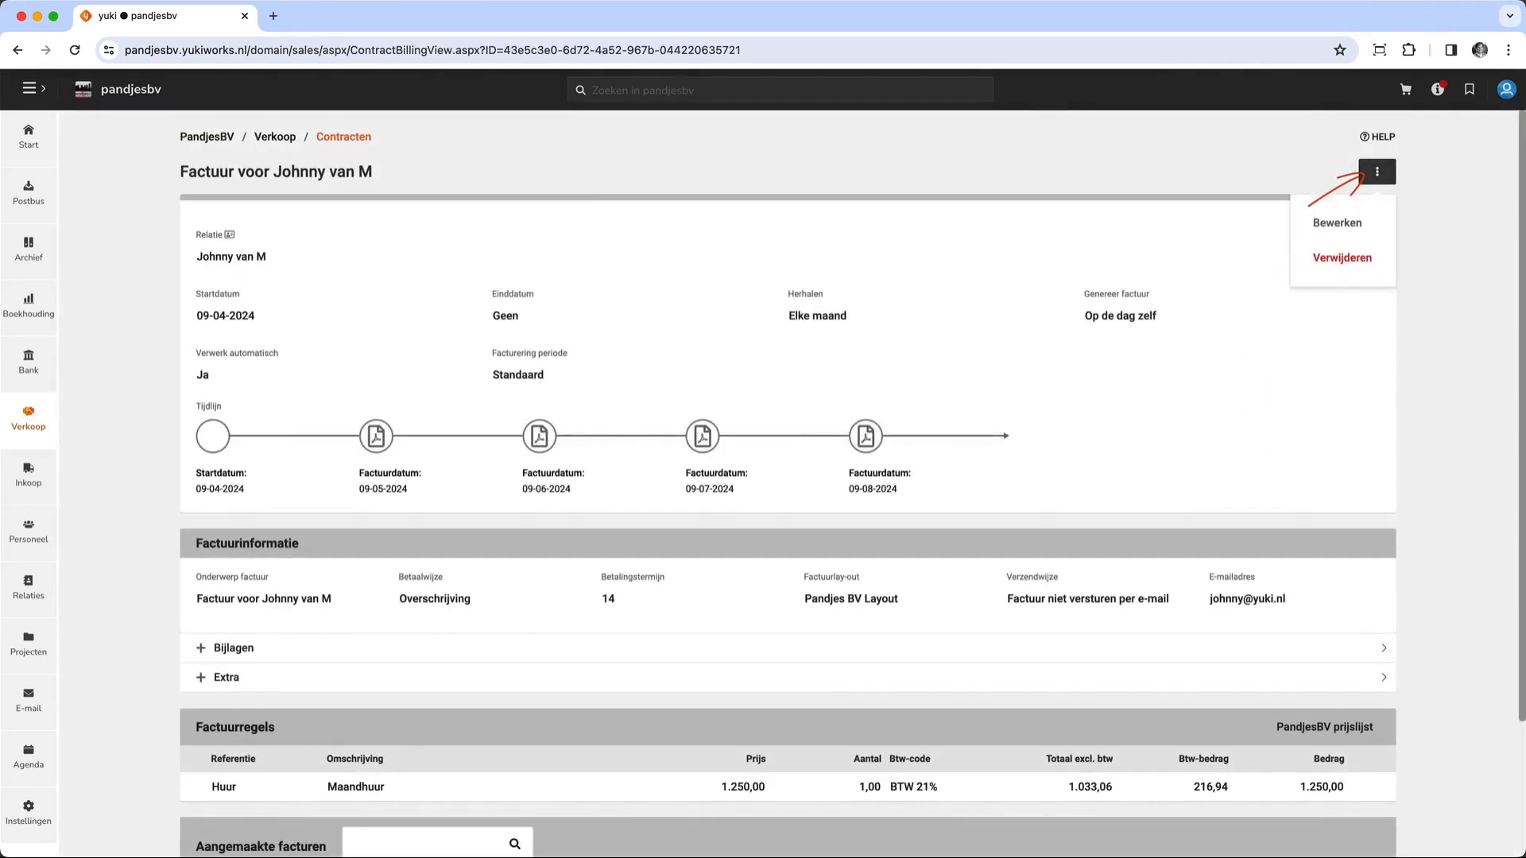
{"action": "left_click", "coordinate": [1308, 224]}
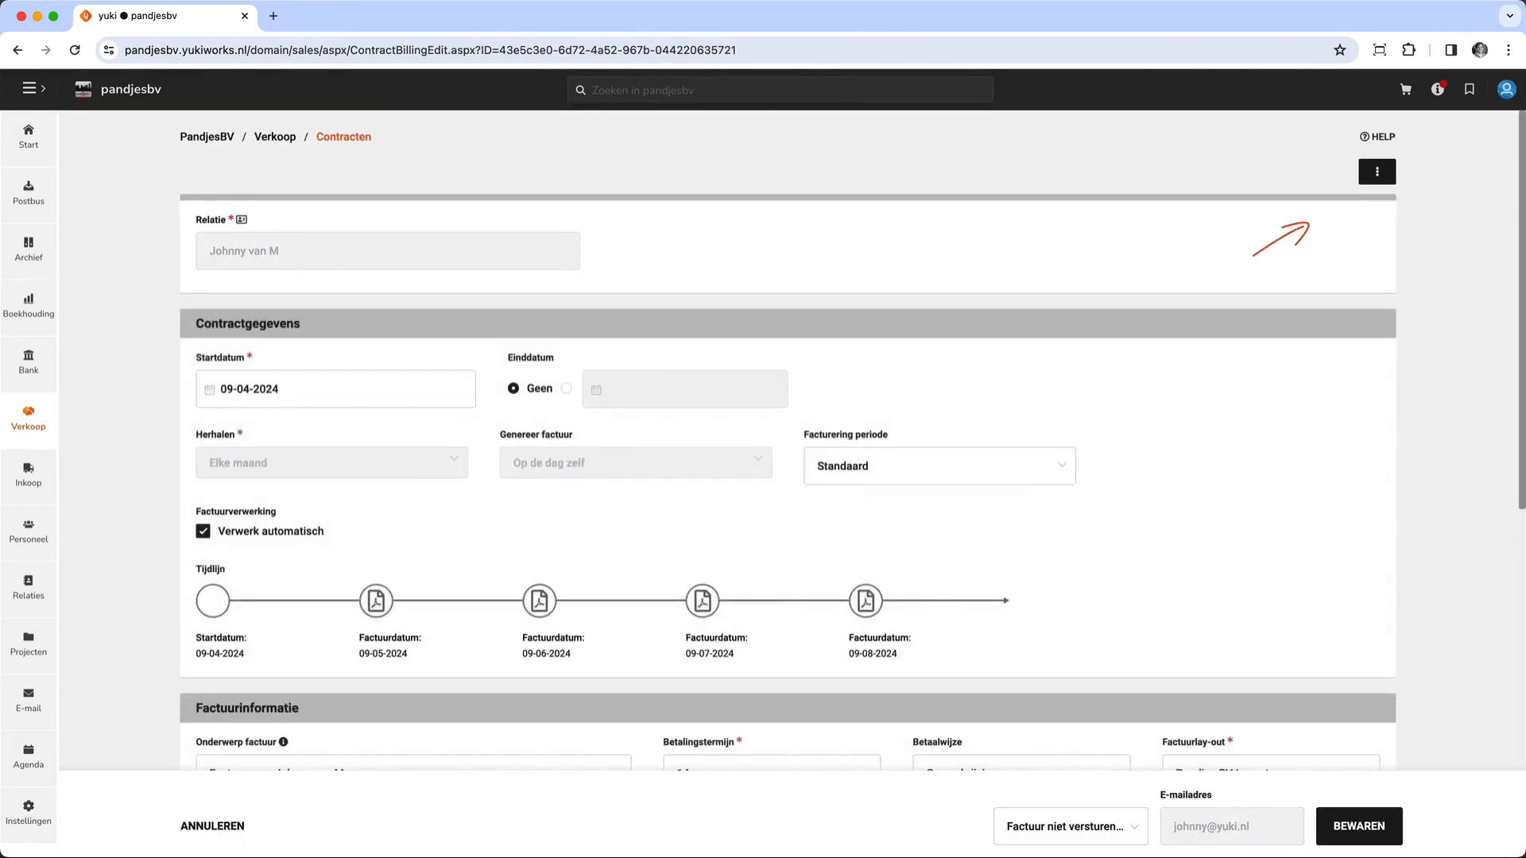
- Set the contract's end date to 31-12-2024 and switch the end date back to Geen
{"action": "left_click", "coordinate": [566, 388]}
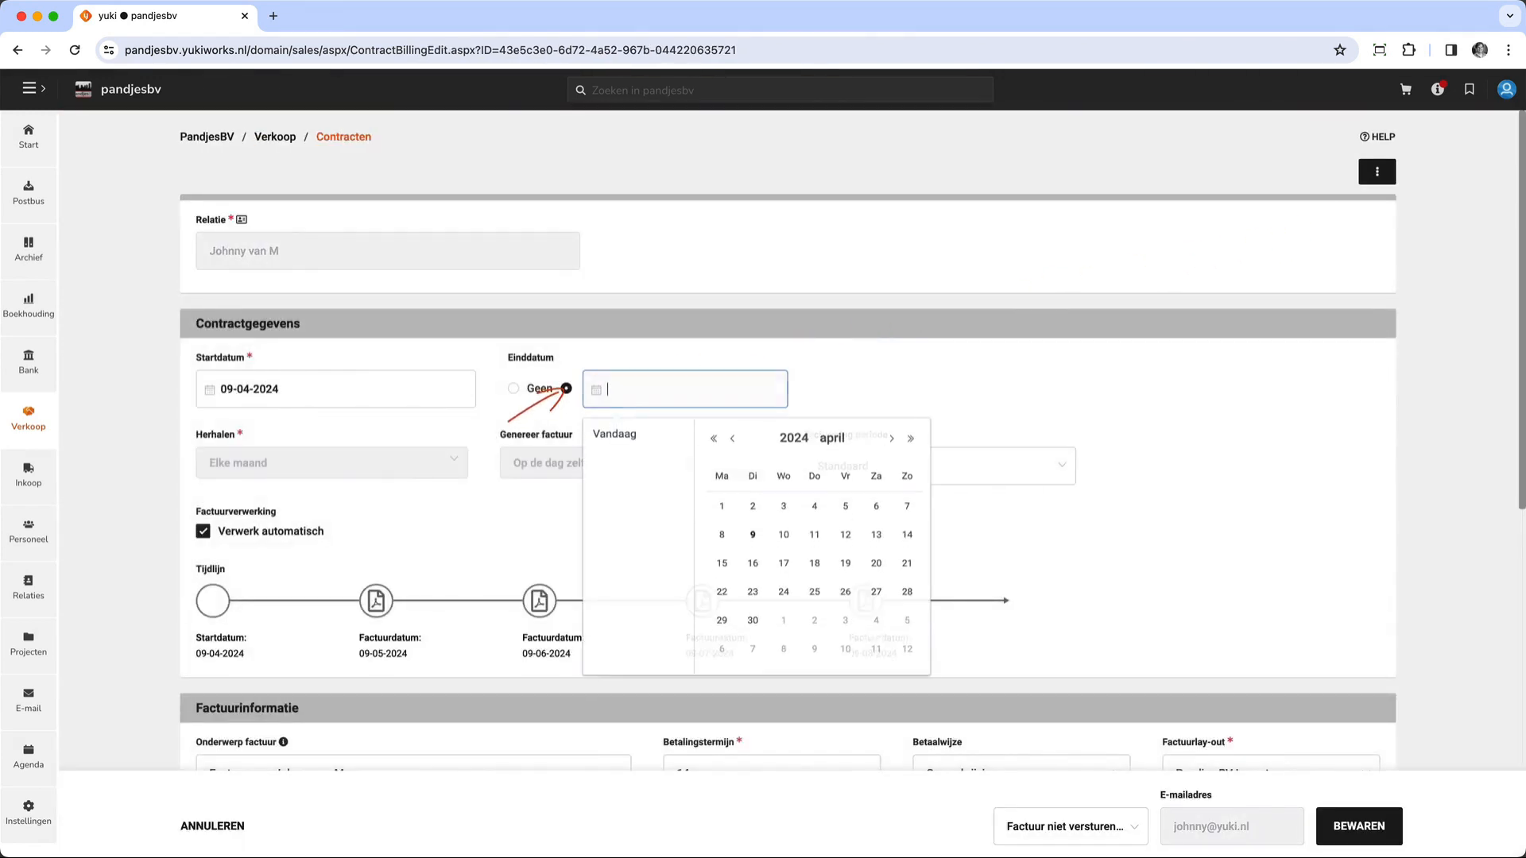
{"action": "left_click", "coordinate": [891, 440]}
{"action": "left_click", "coordinate": [891, 440]}
{"action": "left_click", "coordinate": [892, 439]}
{"action": "left_click", "coordinate": [892, 439]}
{"action": "left_click", "coordinate": [892, 439]}
{"action": "left_click", "coordinate": [891, 440]}
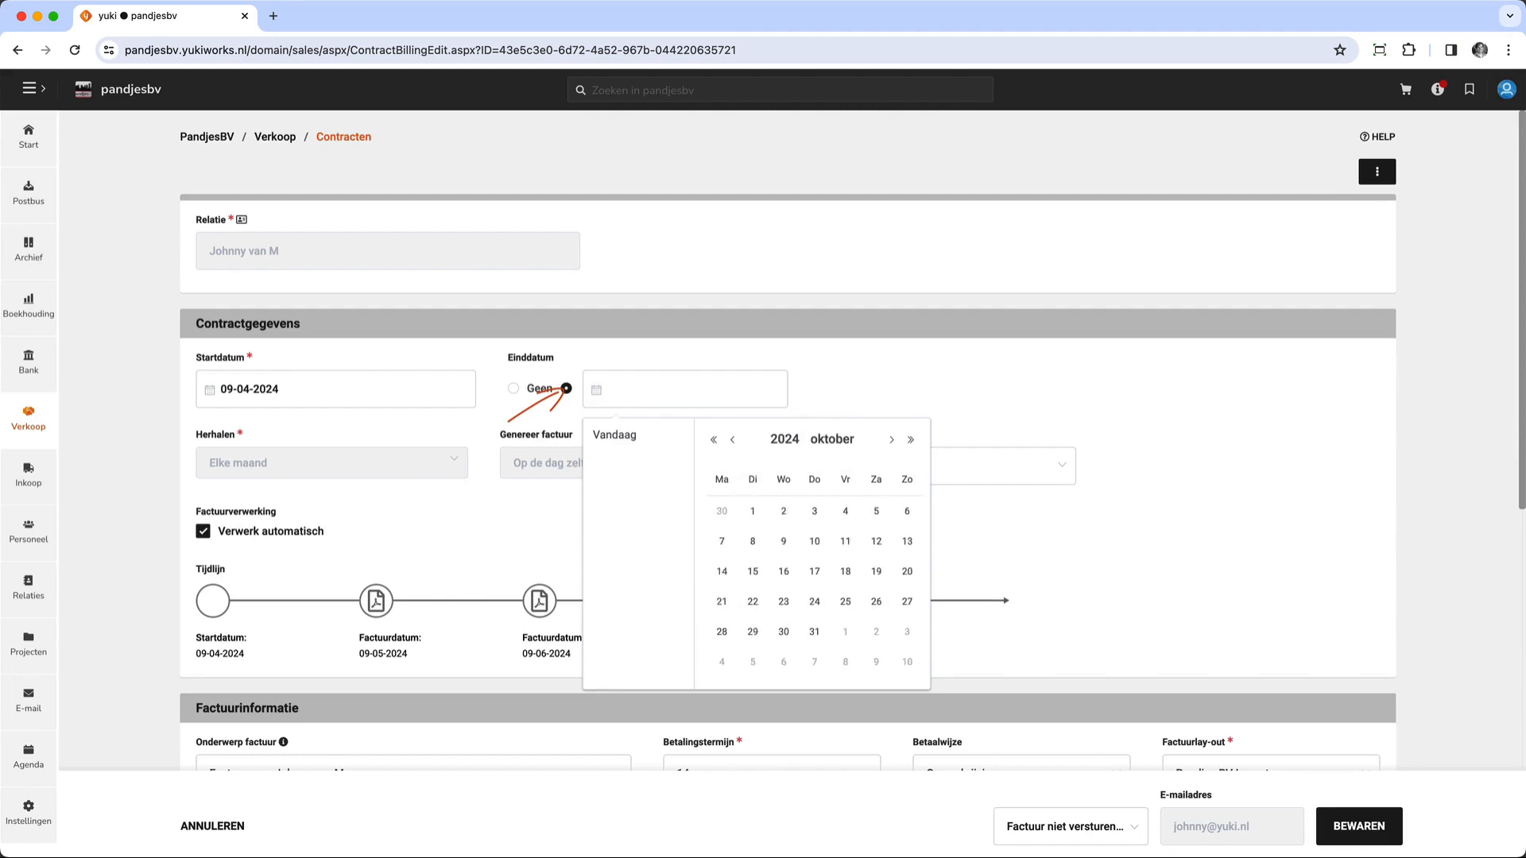
{"action": "left_click", "coordinate": [892, 439]}
{"action": "left_click", "coordinate": [892, 439]}
{"action": "left_click", "coordinate": [752, 662]}
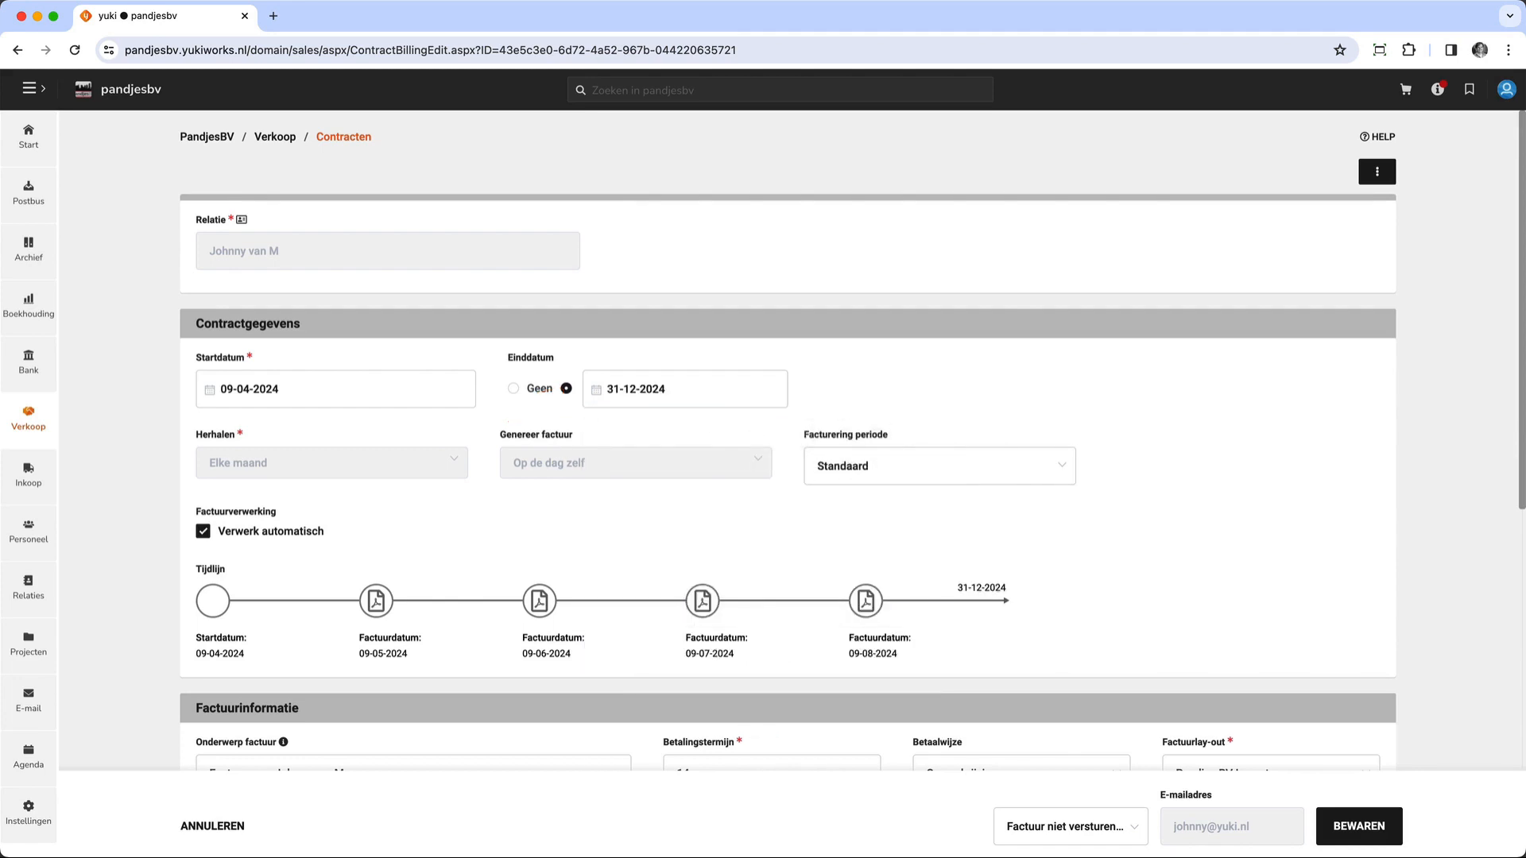
{"action": "left_click", "coordinate": [514, 389]}
- Set the price of the contract's Maandhuur invoice line to 1.350,00
{"action": "scroll", "coordinate": [788, 441], "scroll_direction": "down", "scroll_amount": 5}
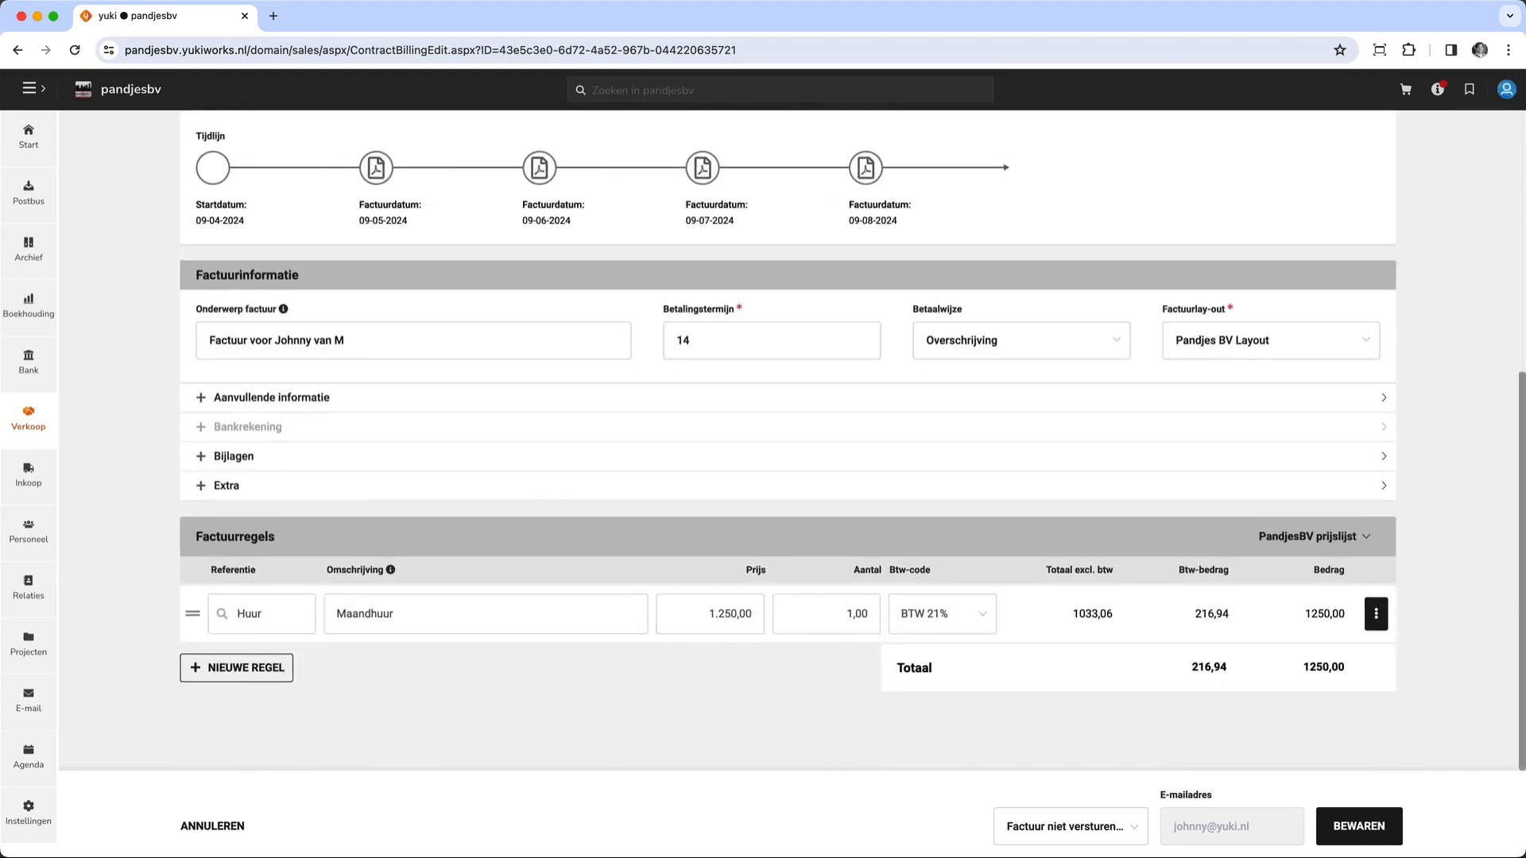
{"action": "left_click", "coordinate": [710, 614]}
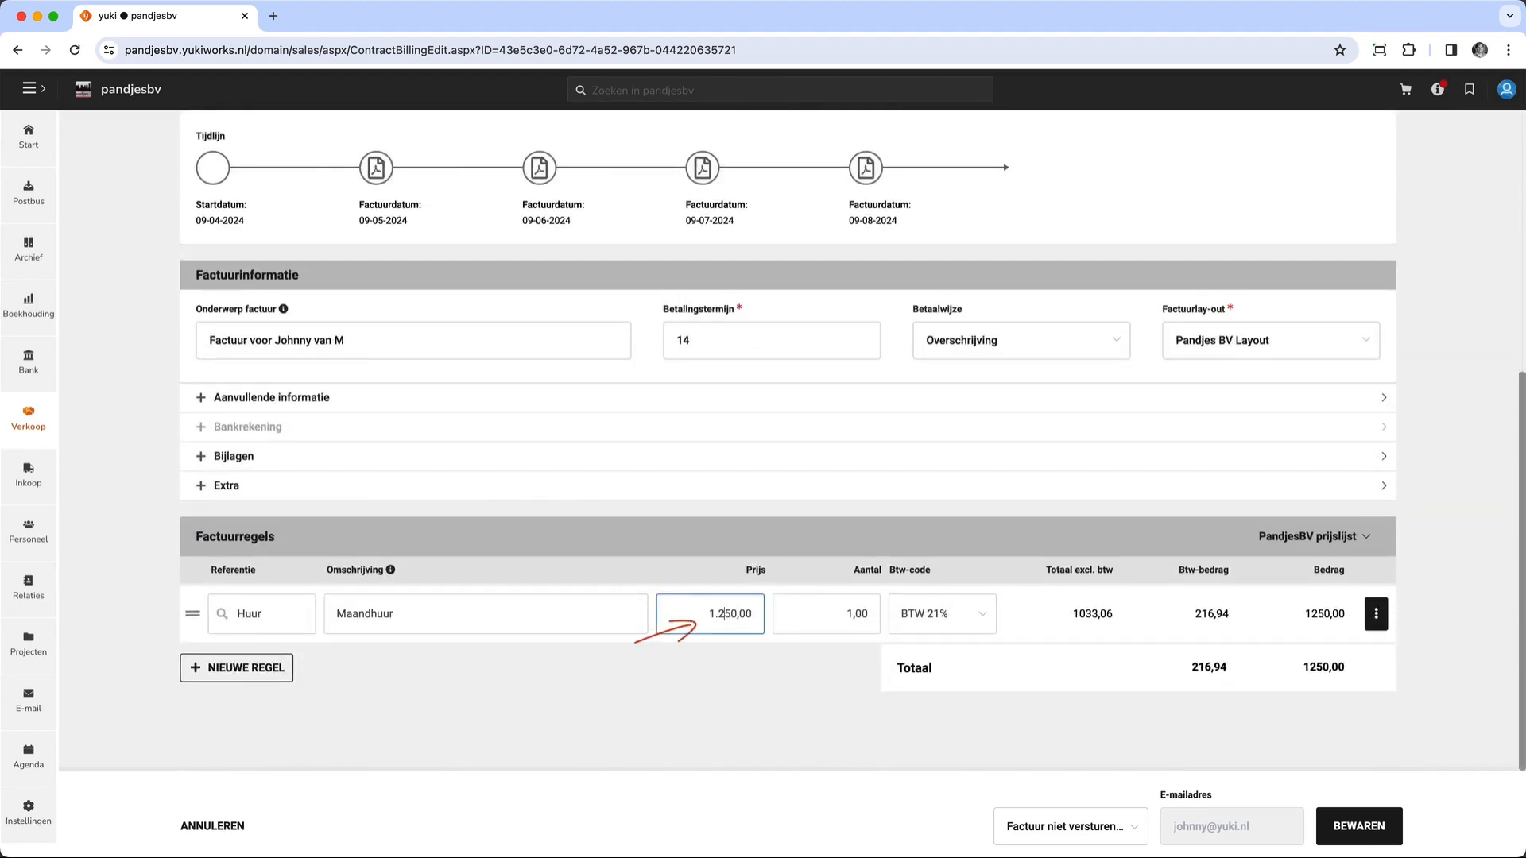
{"action": "key", "text": "BackSpace"}
{"action": "type", "text": "3"}
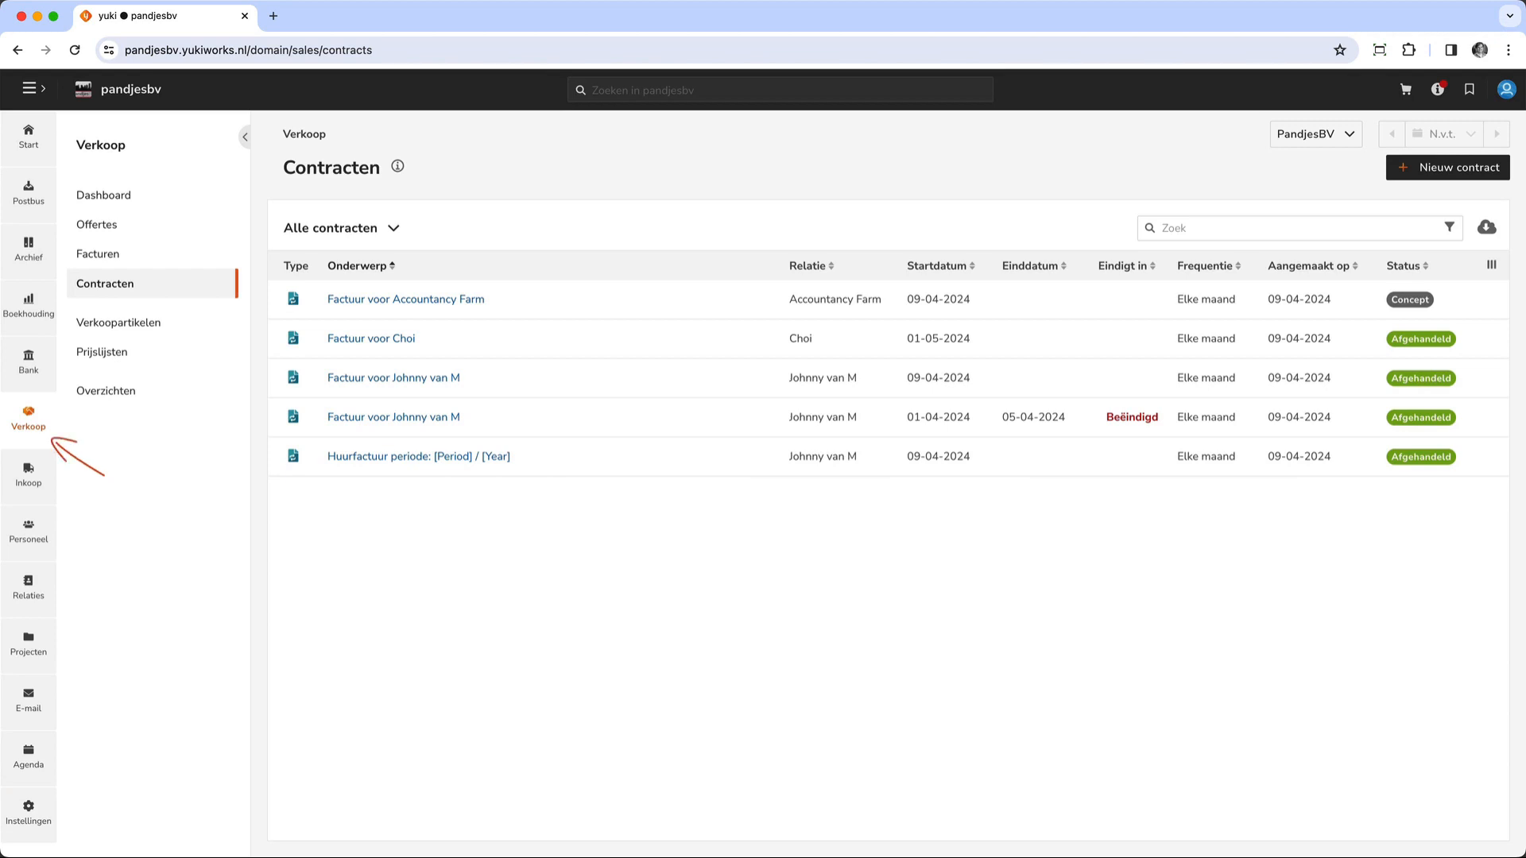
- Open the price management of the Maandhuur article in the PandjesBV prijslijst
{"action": "left_click", "coordinate": [137, 359]}
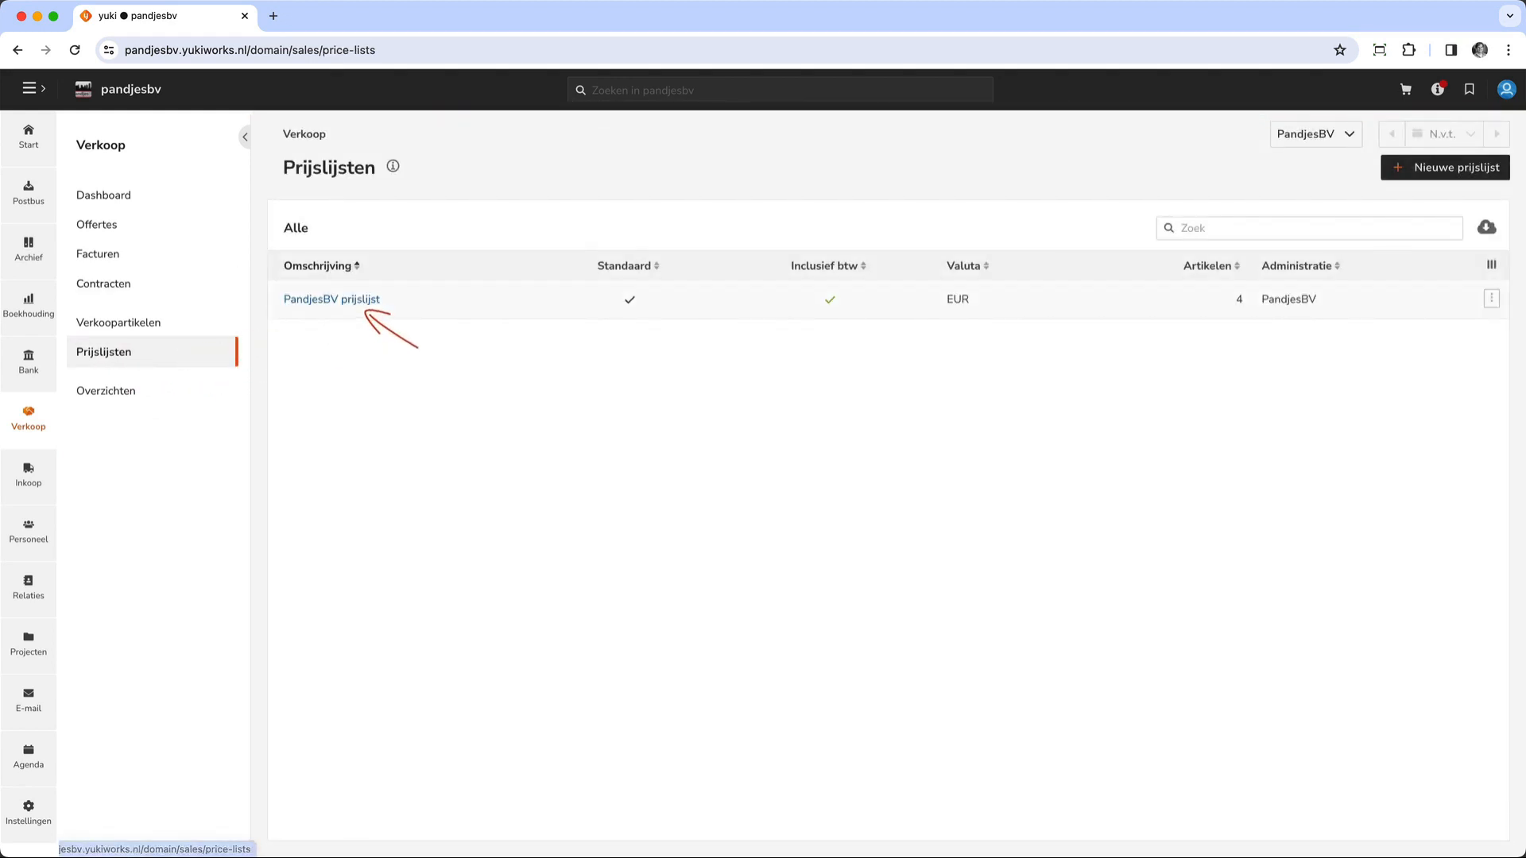
{"action": "left_click", "coordinate": [366, 301]}
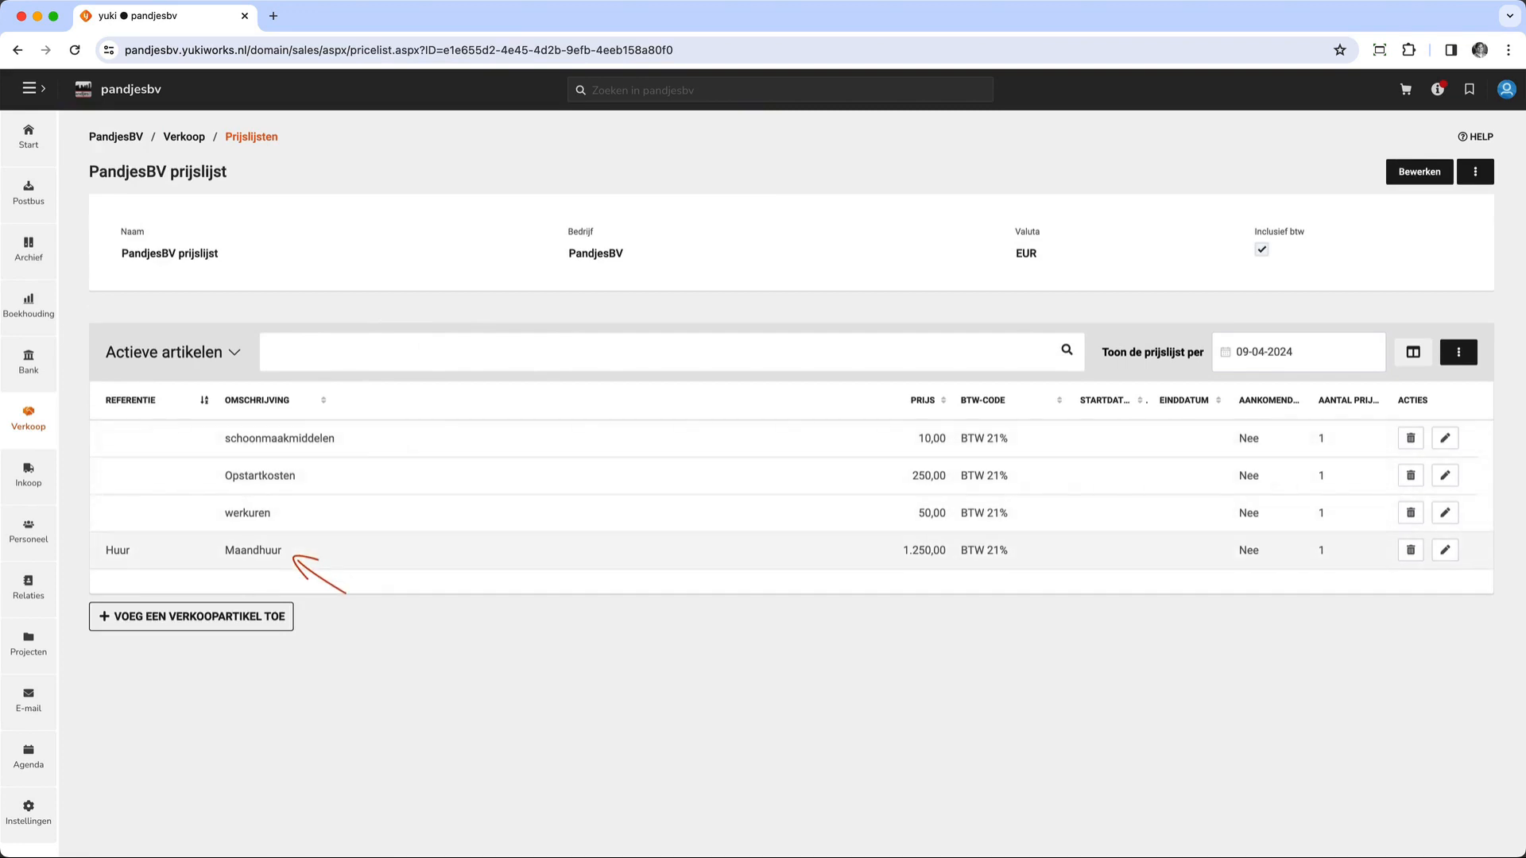
{"action": "left_click", "coordinate": [293, 557]}
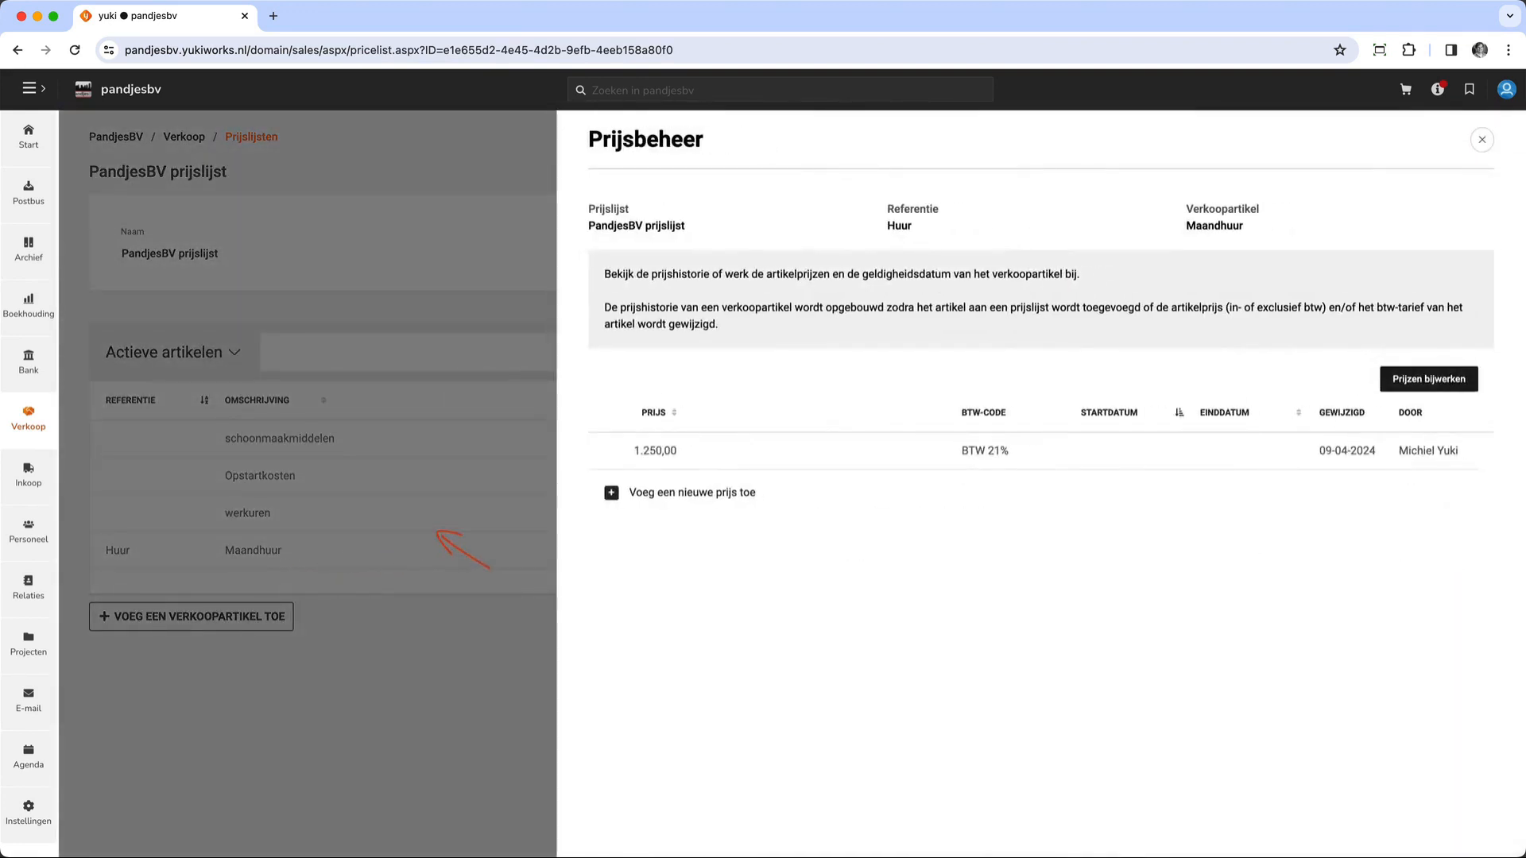
- Add a new Maandhuur price of 1350 with BTW 21%, valid from 09-04-2024, and save it
{"action": "left_click", "coordinate": [691, 493]}
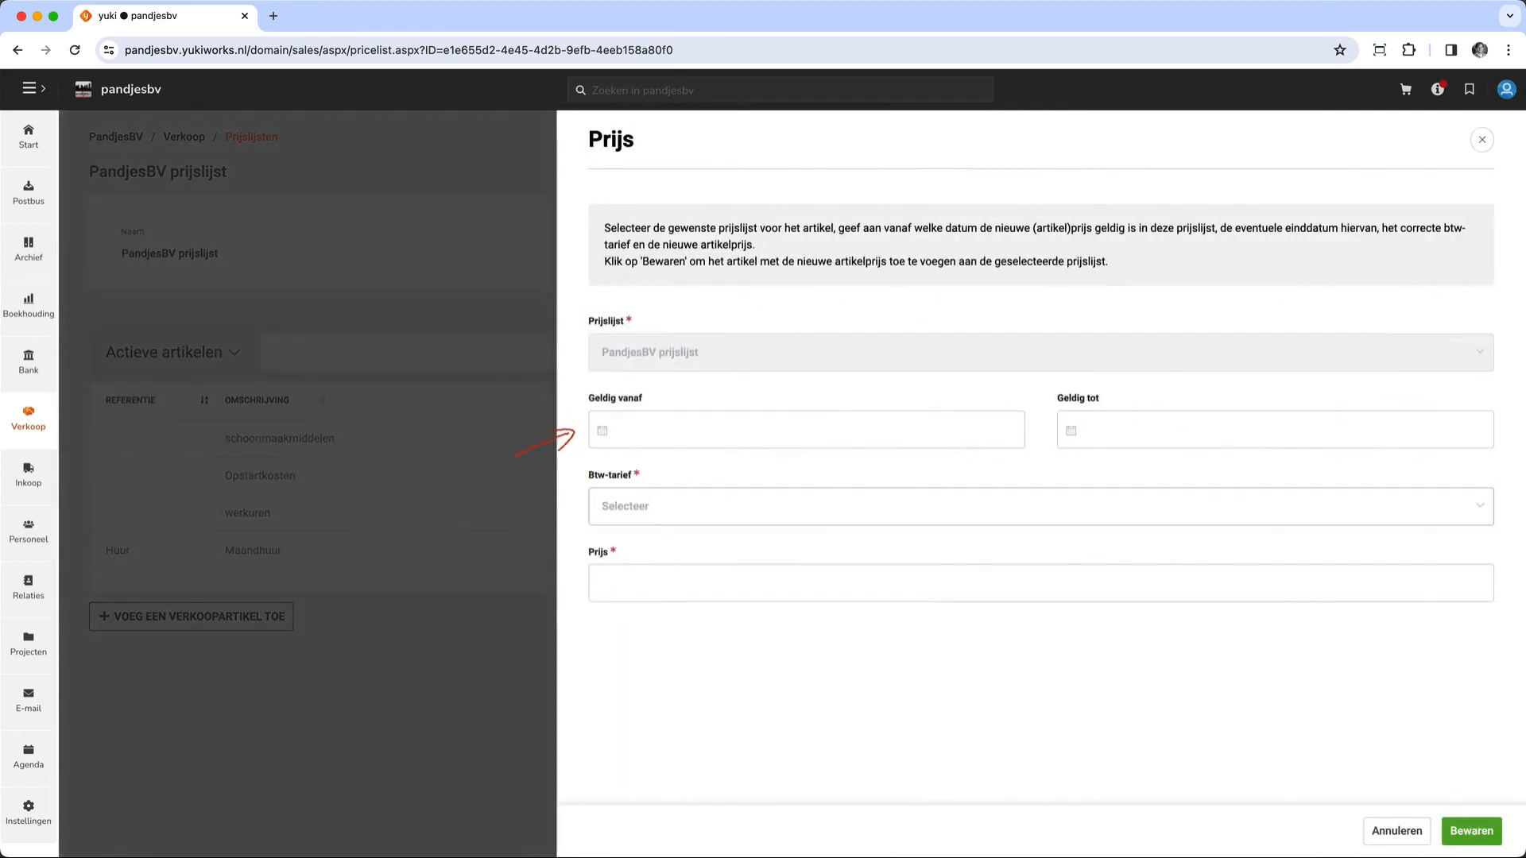
{"action": "left_click", "coordinate": [758, 581]}
{"action": "left_click", "coordinate": [759, 508]}
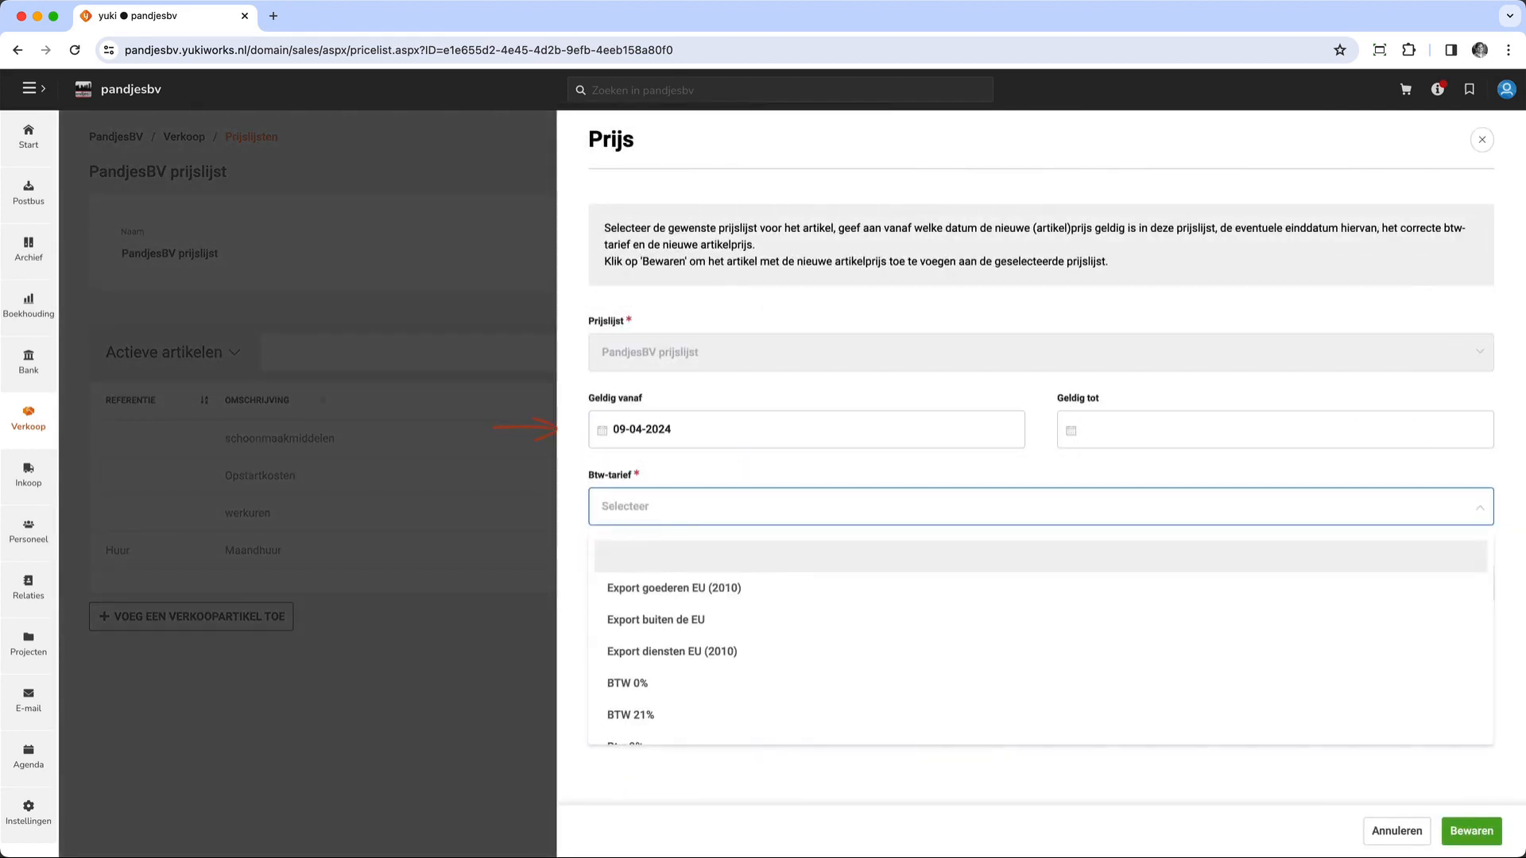
{"action": "left_click", "coordinate": [630, 714]}
{"action": "type", "text": "1350"}
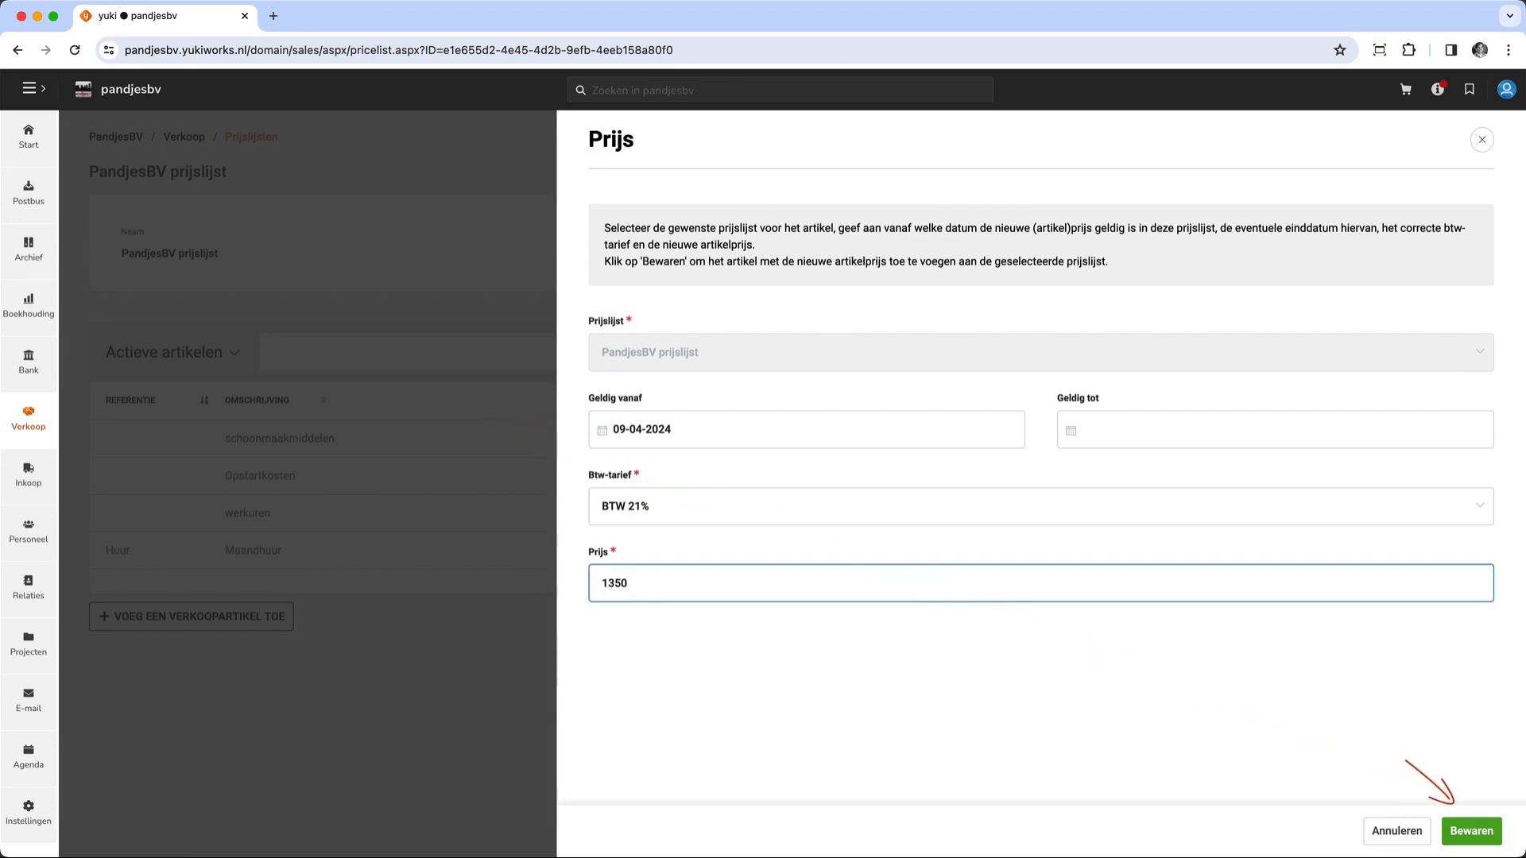
{"action": "left_click", "coordinate": [1469, 829]}
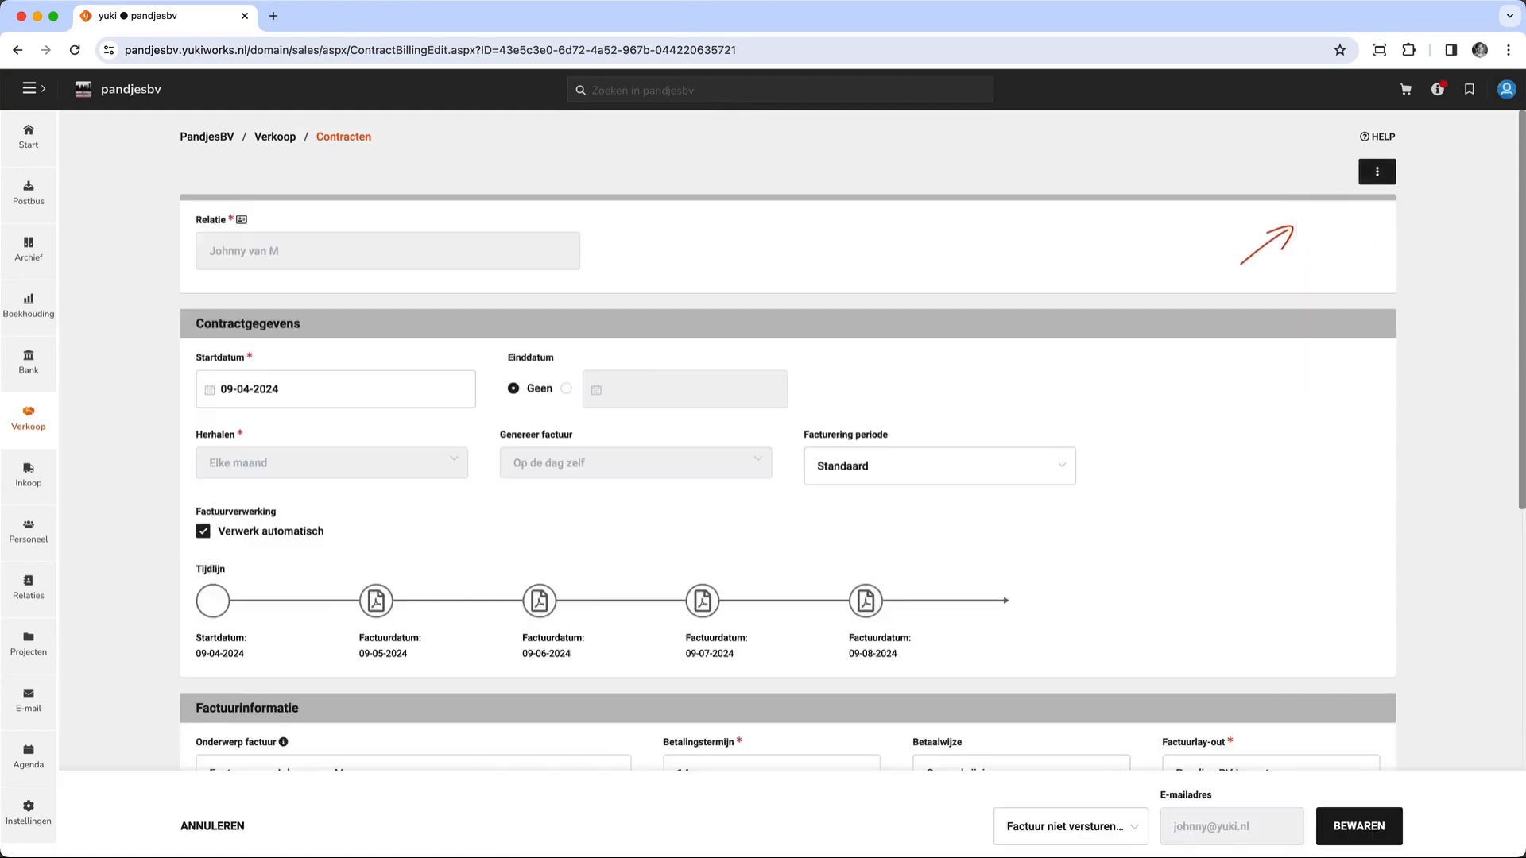
- Restore the default values of the Maandhuur invoice line in the third listed contract and save the contract
{"action": "scroll", "coordinate": [787, 440], "scroll_direction": "down", "scroll_amount": 5}
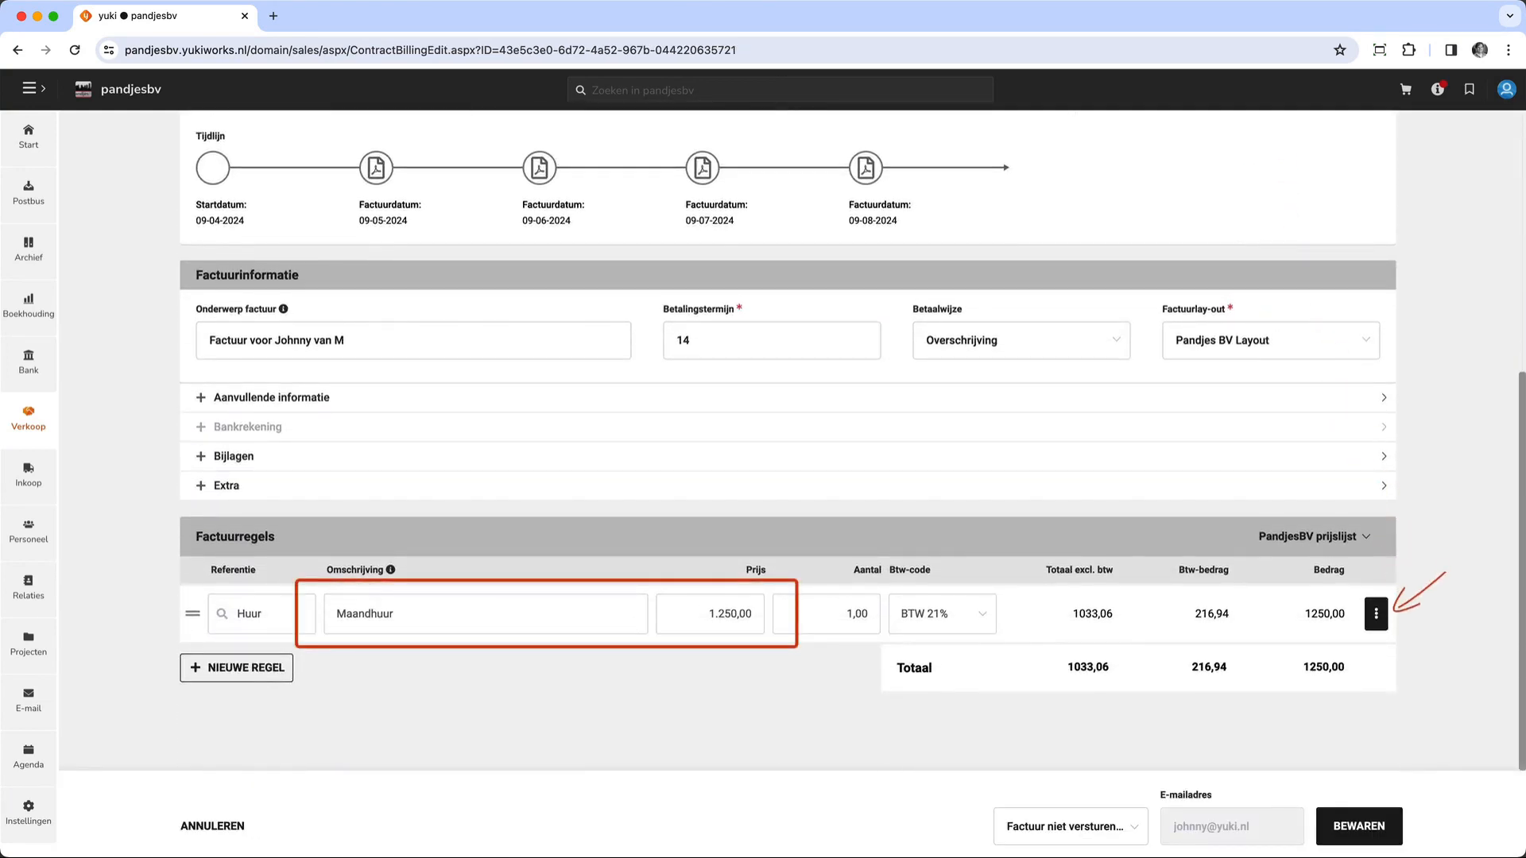
{"action": "left_click", "coordinate": [1376, 615]}
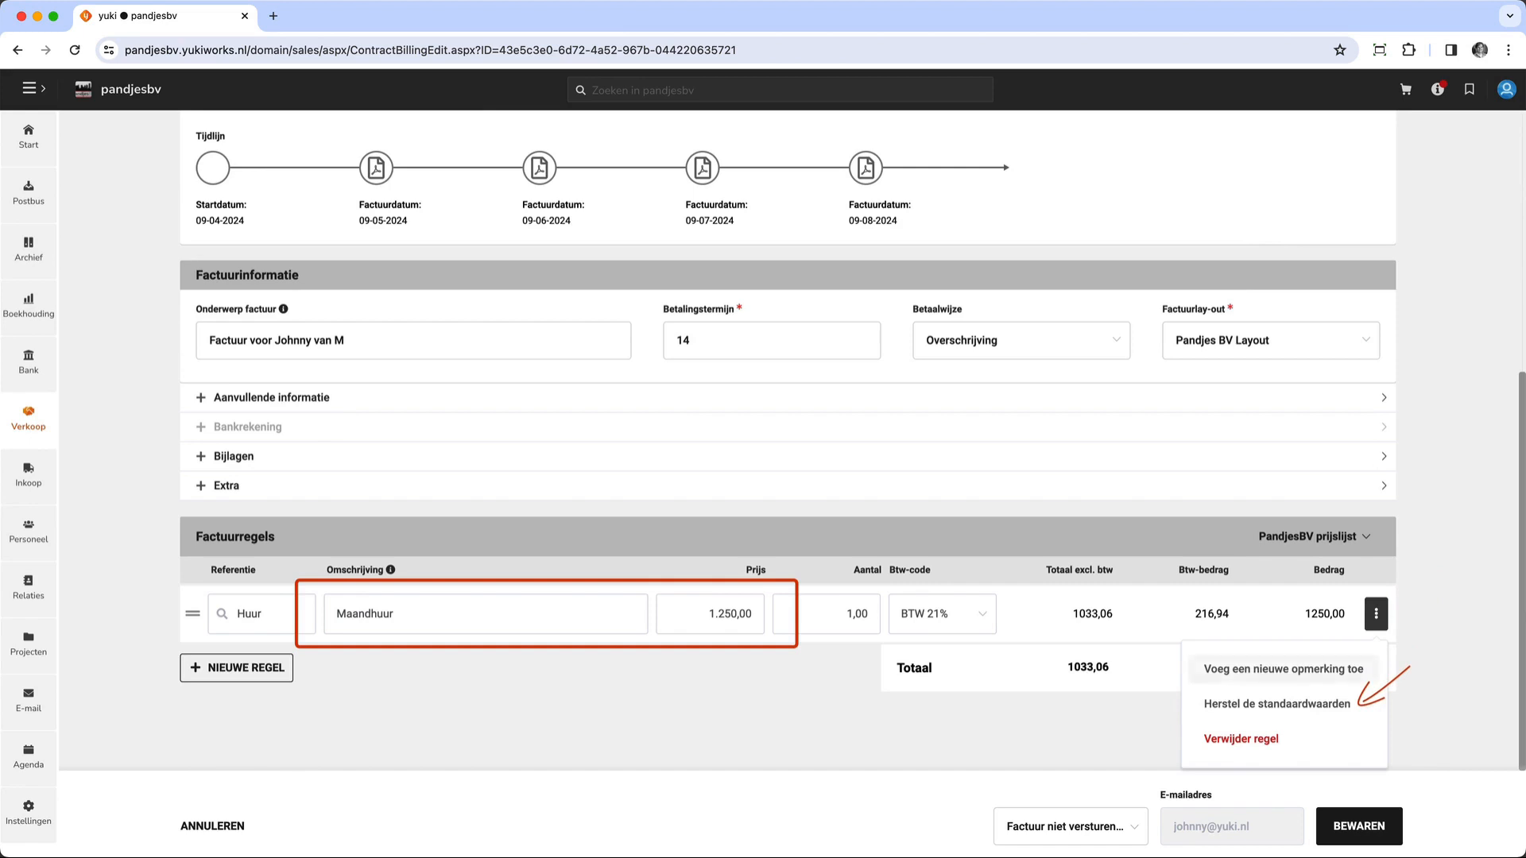
{"action": "left_click", "coordinate": [1278, 704]}
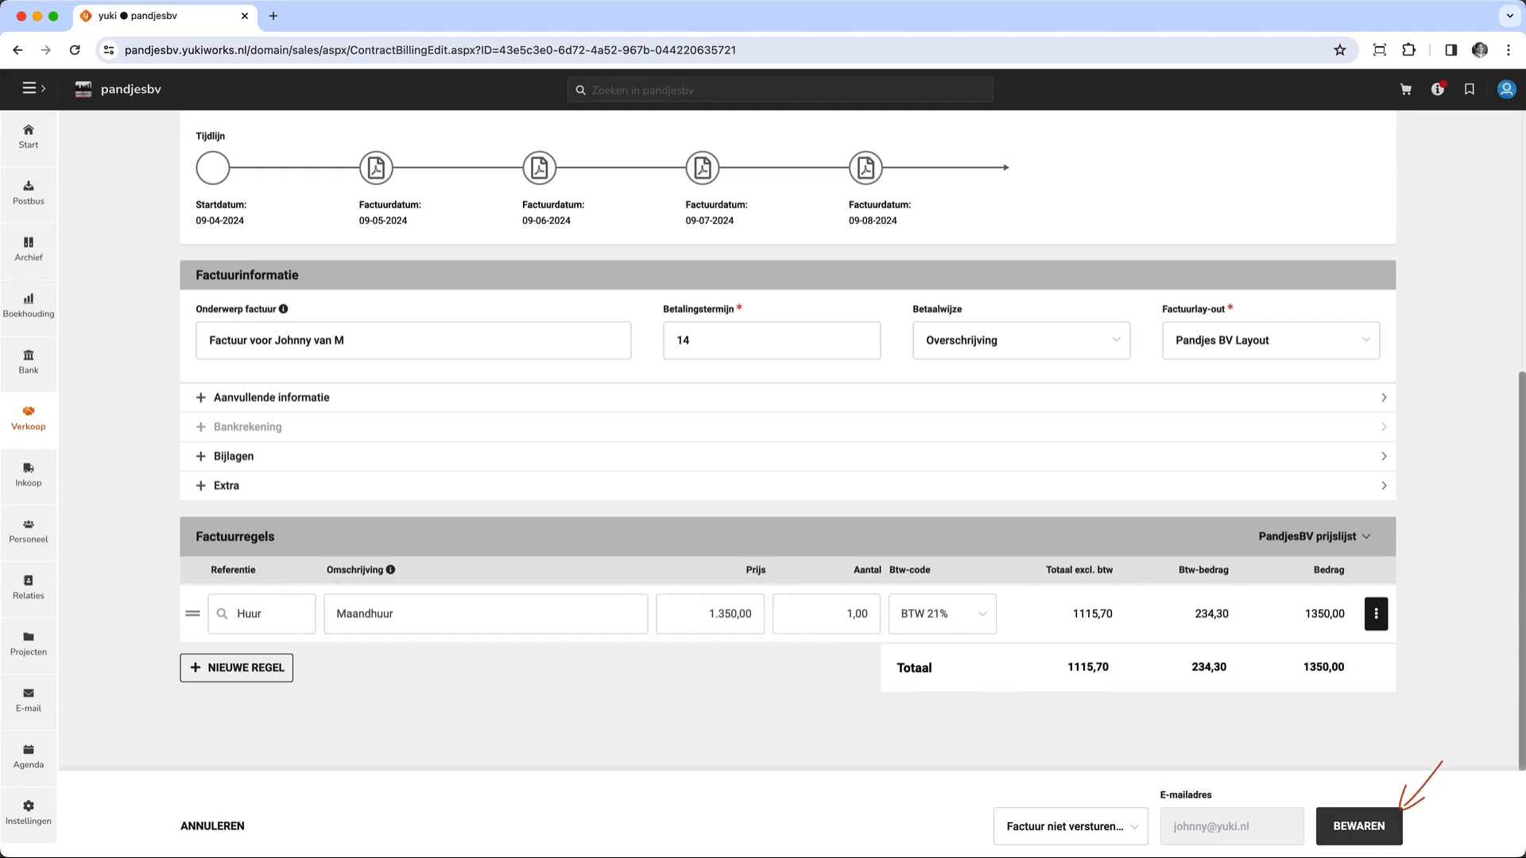
{"action": "left_click", "coordinate": [1359, 827]}
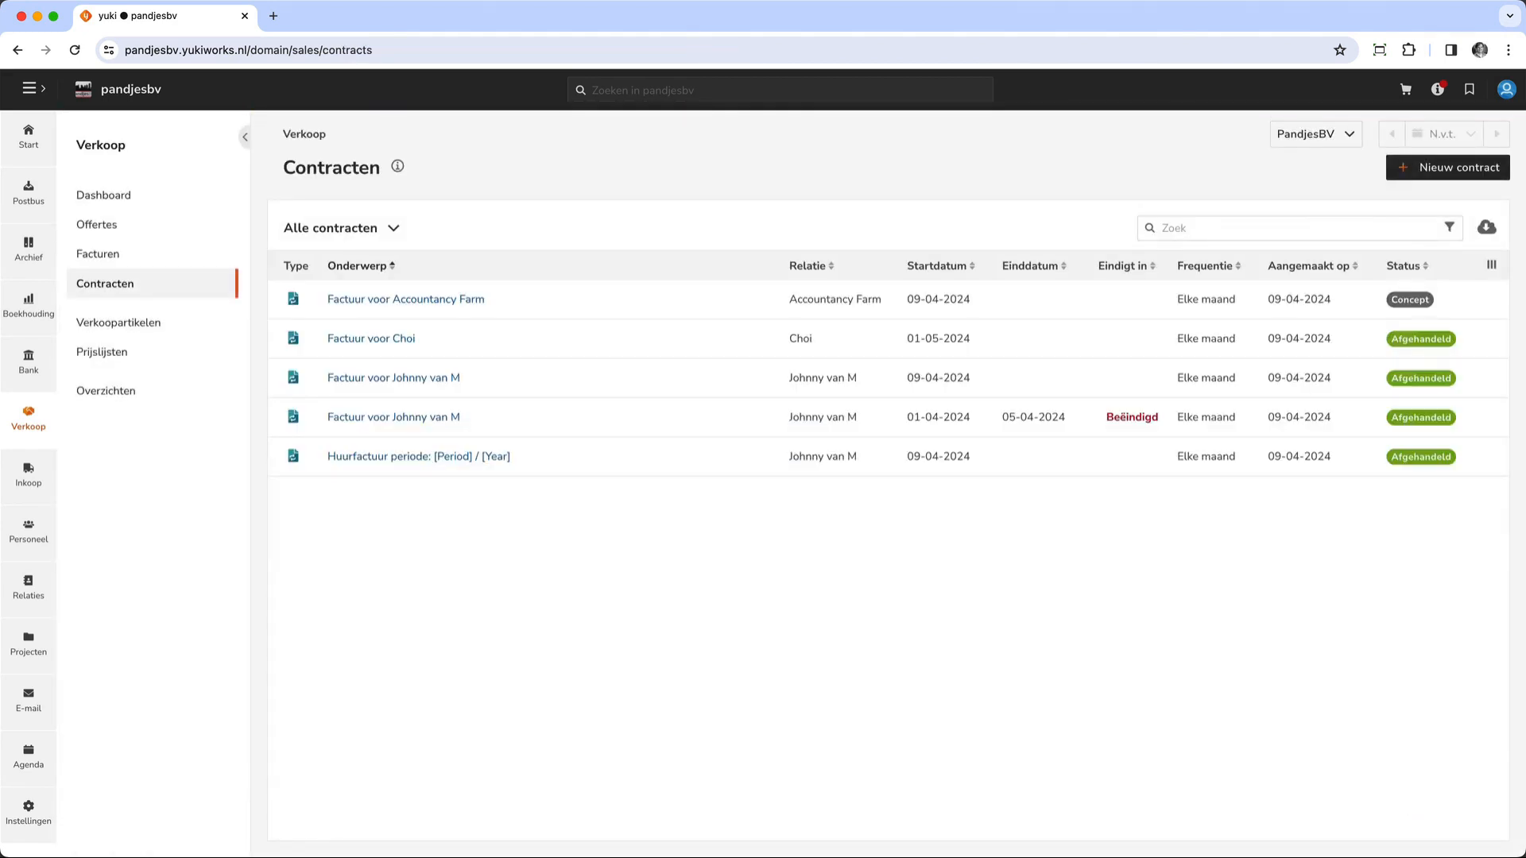